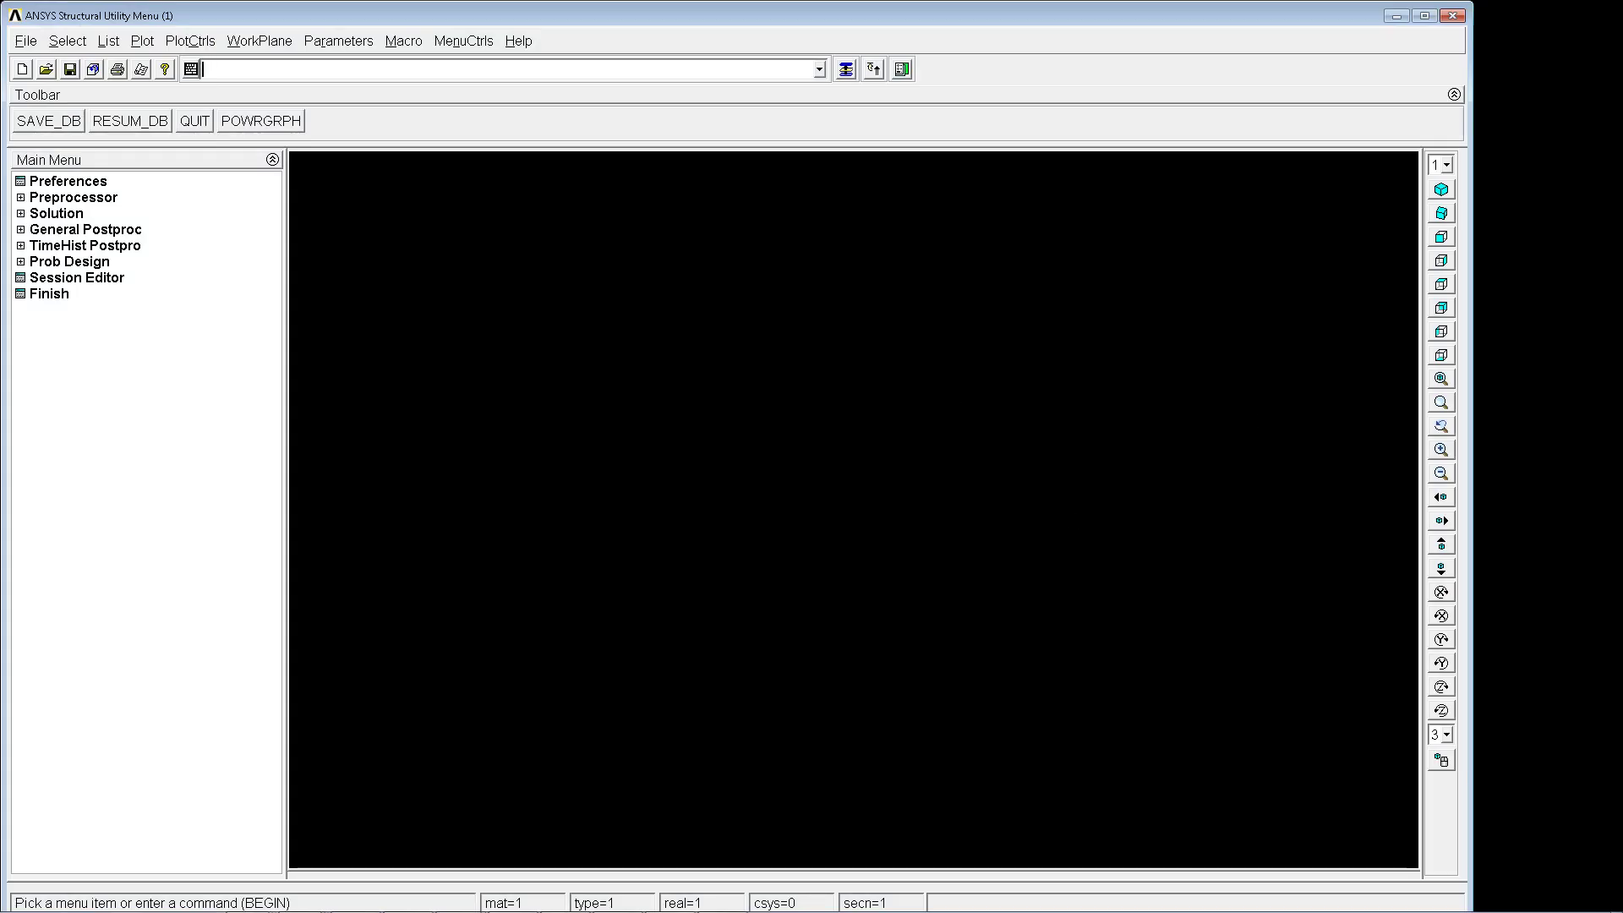
Maximize the ANSYS Mechanical APDL window to fill the screen
{"action": "double_click", "coordinate": [1315, 11]}
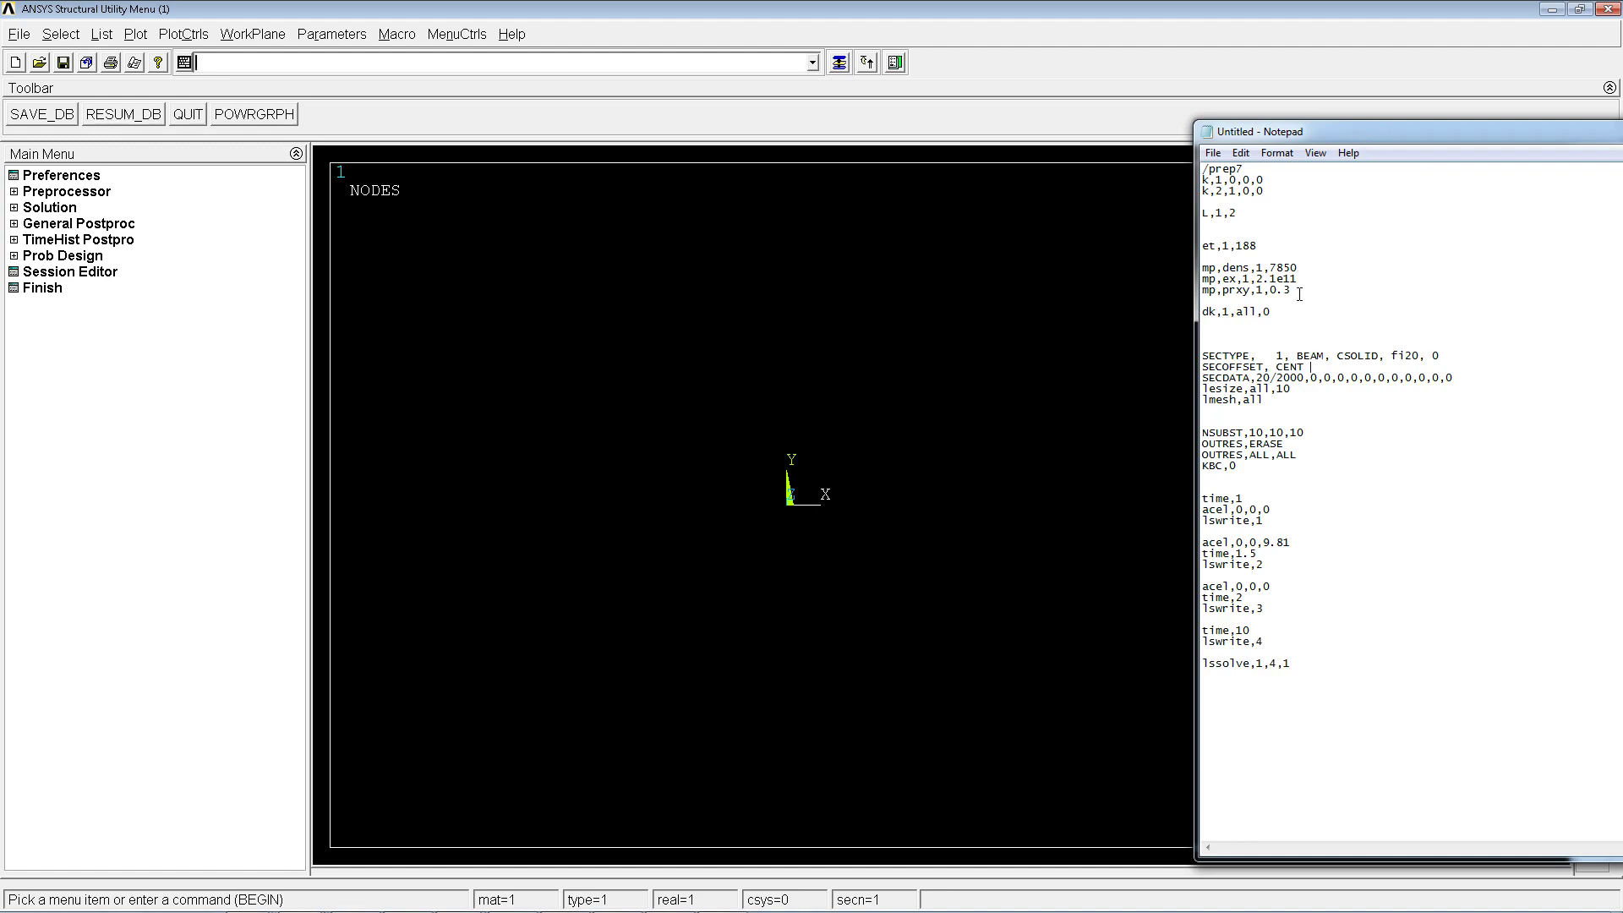
Run the script's /prep7 through dk,1,all,0 block: keypoints, line, BEAM188, material, fixed keypoint 1
{"action": "left_click_drag", "start_coordinate": [1299, 319], "coordinate": [1203, 167]}
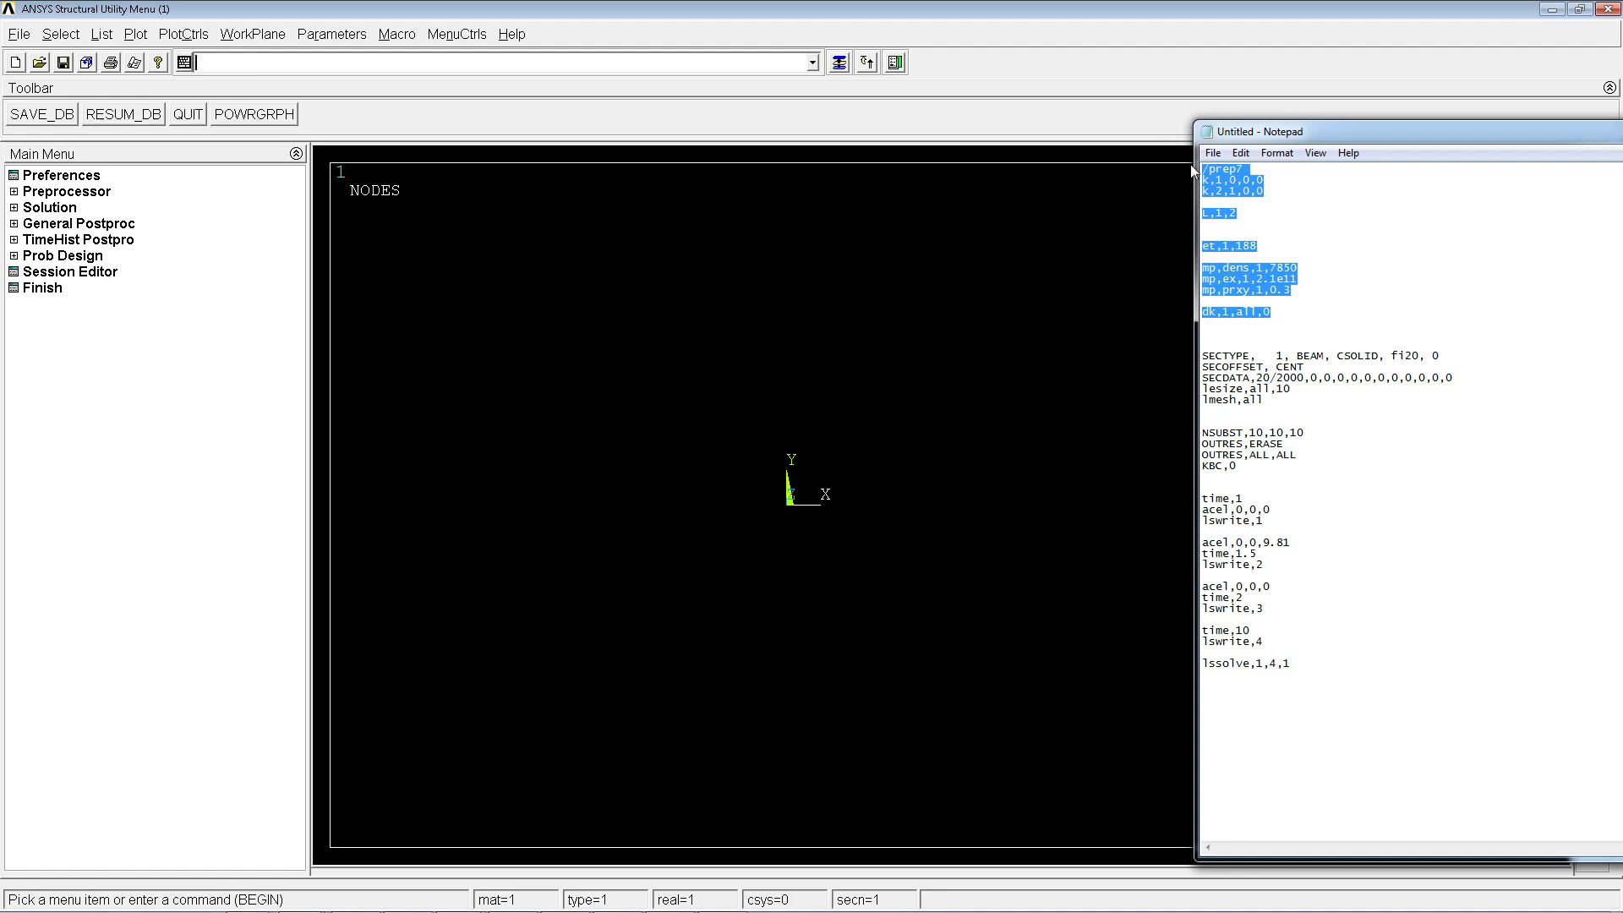
{"action": "right_click", "coordinate": [1246, 174]}
{"action": "left_click", "coordinate": [1286, 230]}
{"action": "left_click", "coordinate": [697, 97]}
{"action": "key", "text": "ctrl+v"}
{"action": "key", "text": "Return"}
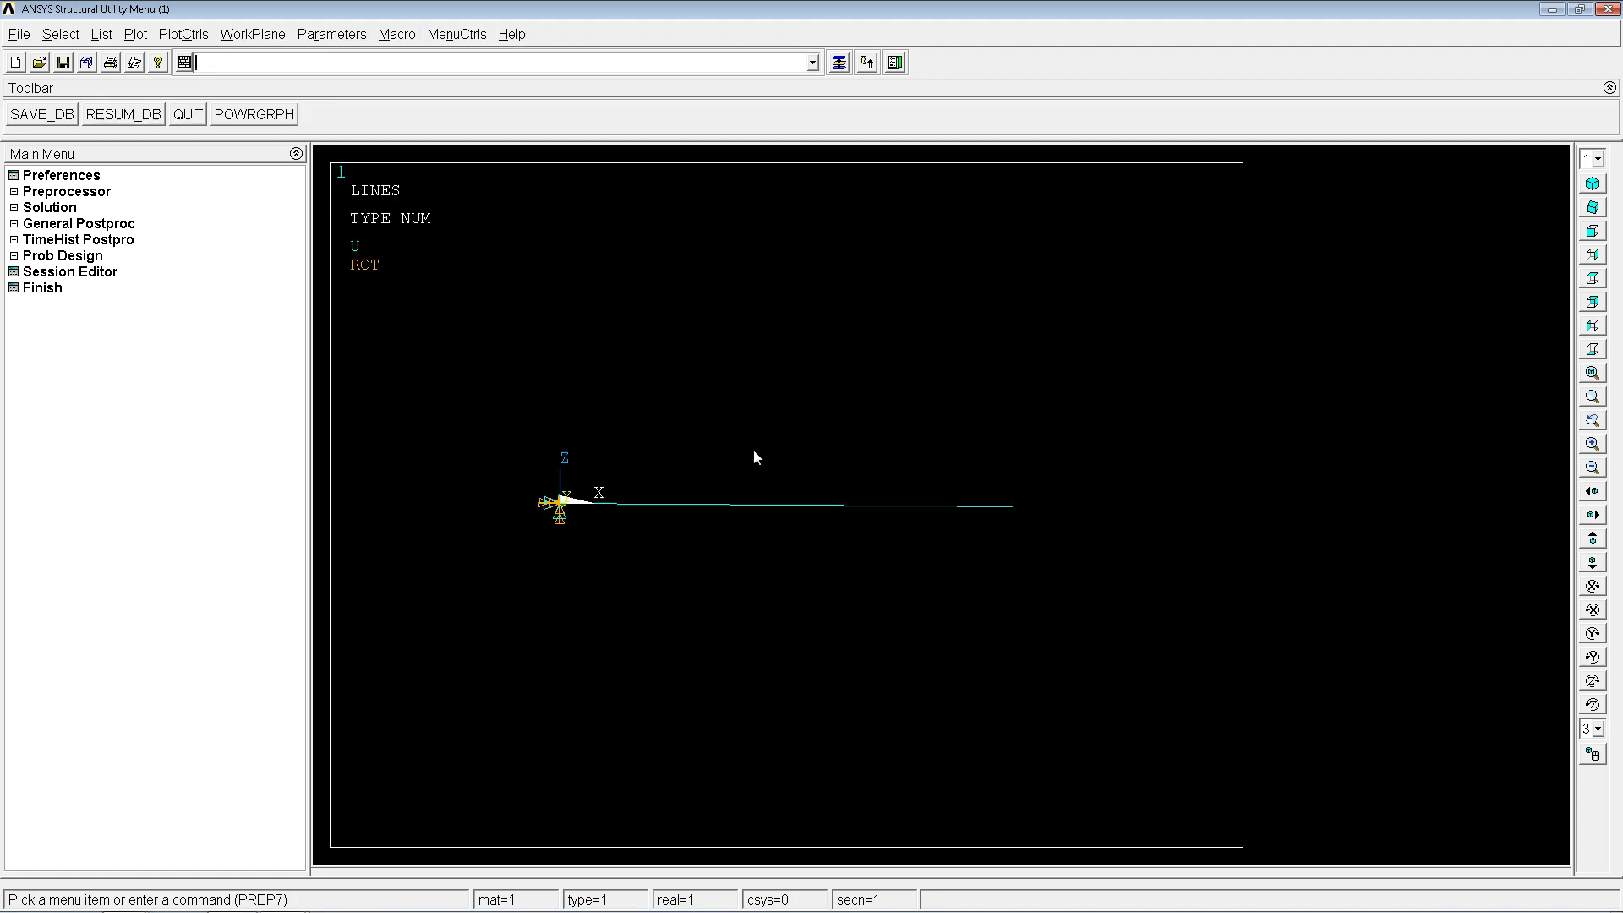
Name beam section 1 'fi20' and give it a solid circular cross-section
{"action": "left_click", "coordinate": [80, 192]}
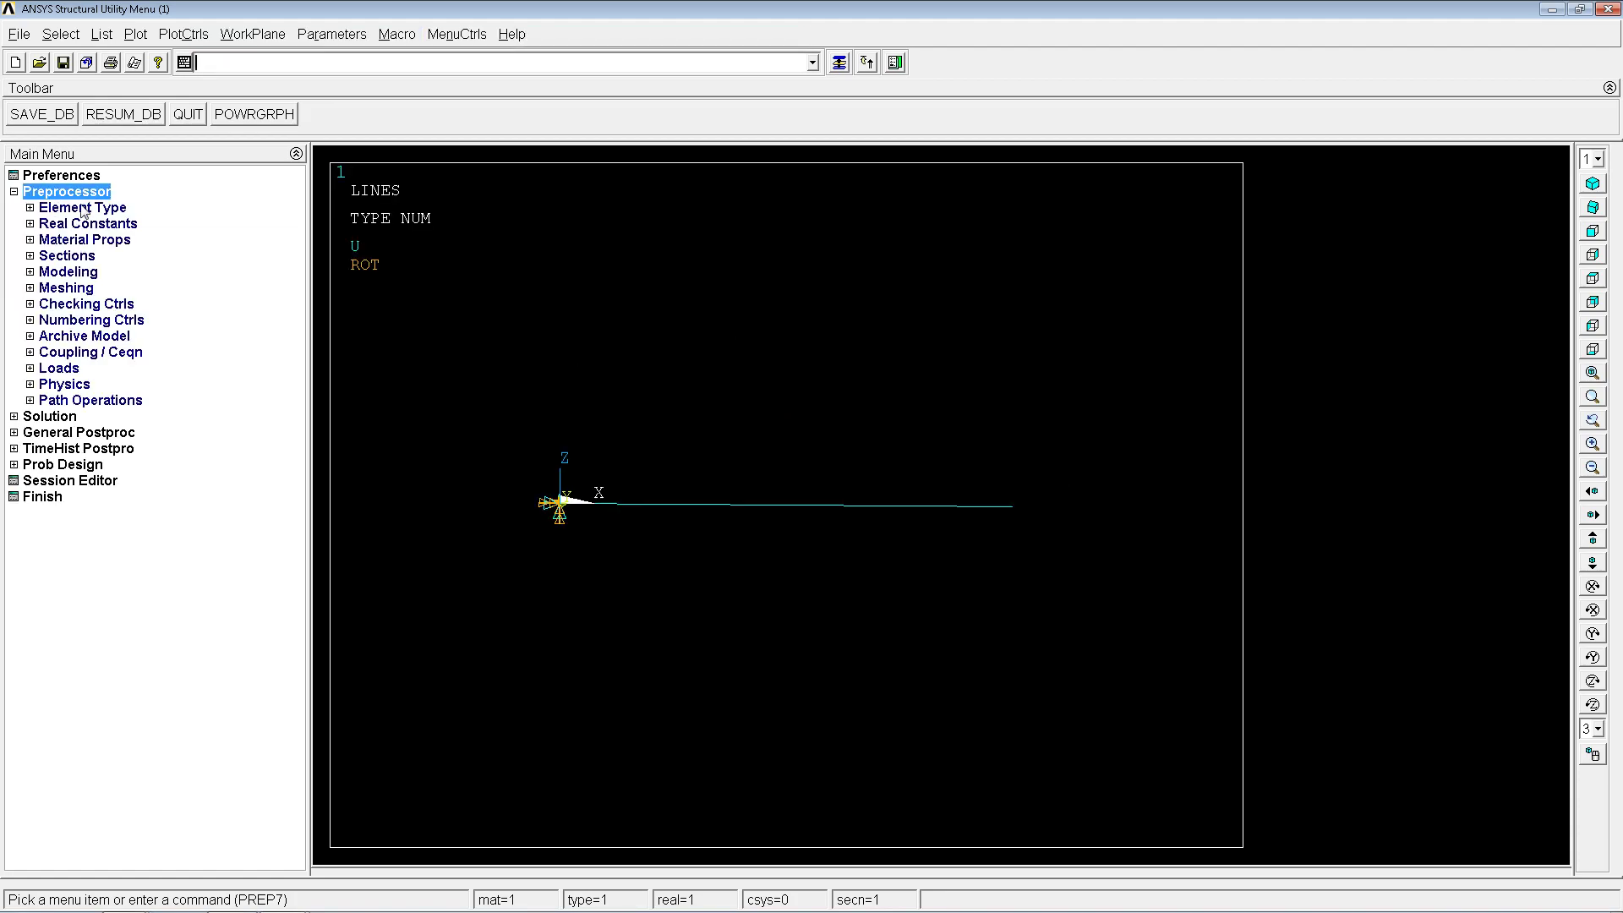
{"action": "left_click", "coordinate": [81, 257]}
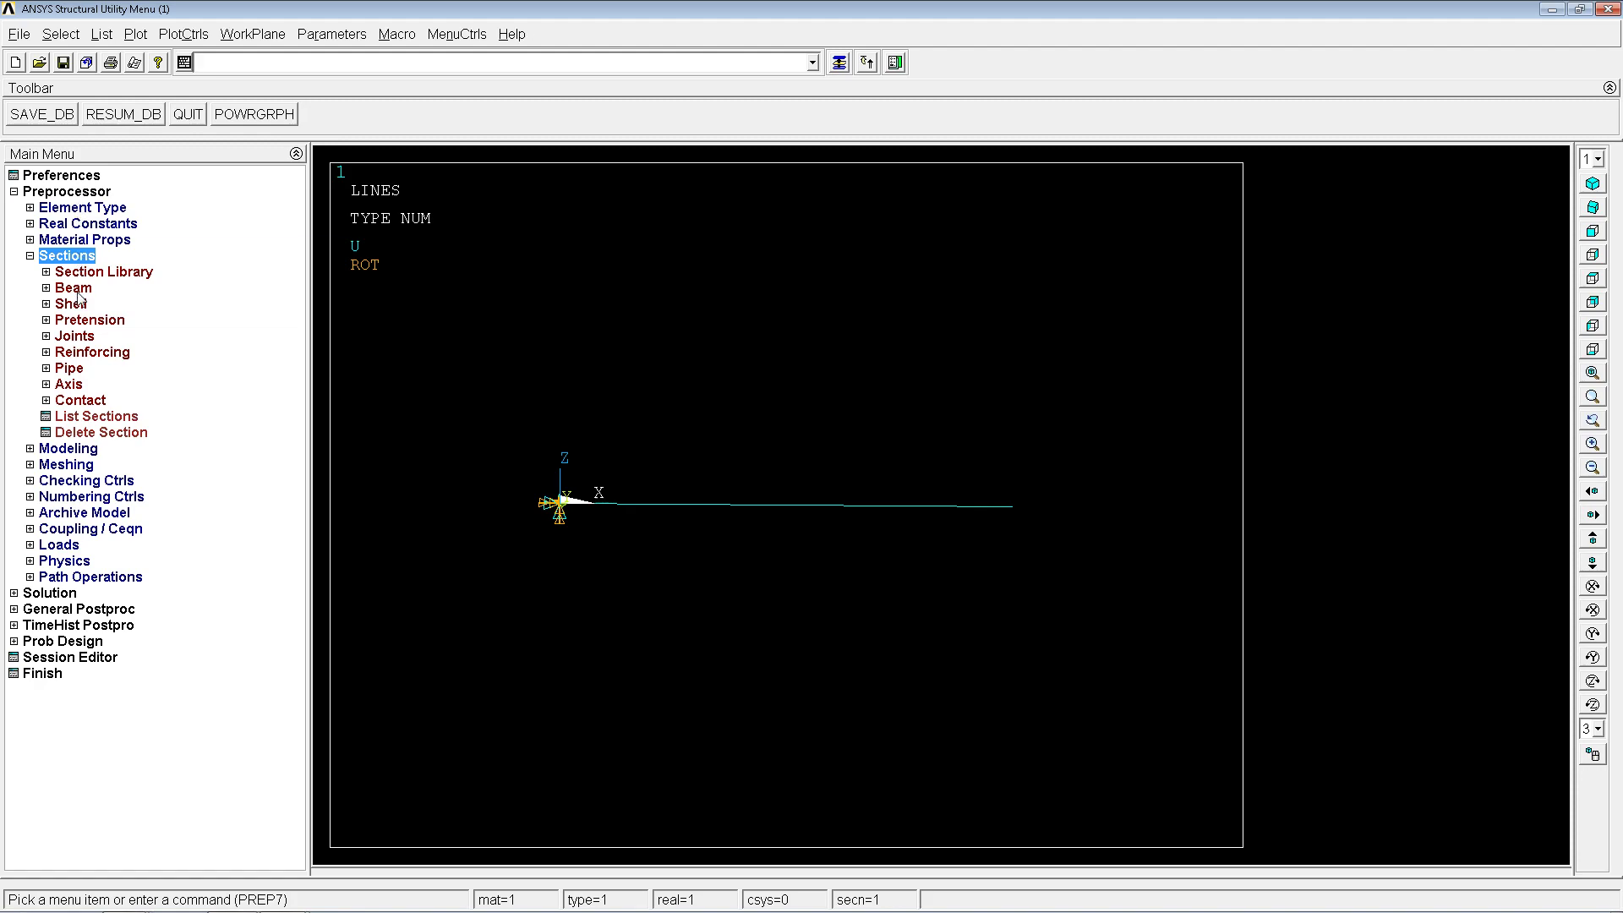
{"action": "left_click", "coordinate": [77, 290]}
{"action": "left_click", "coordinate": [122, 310]}
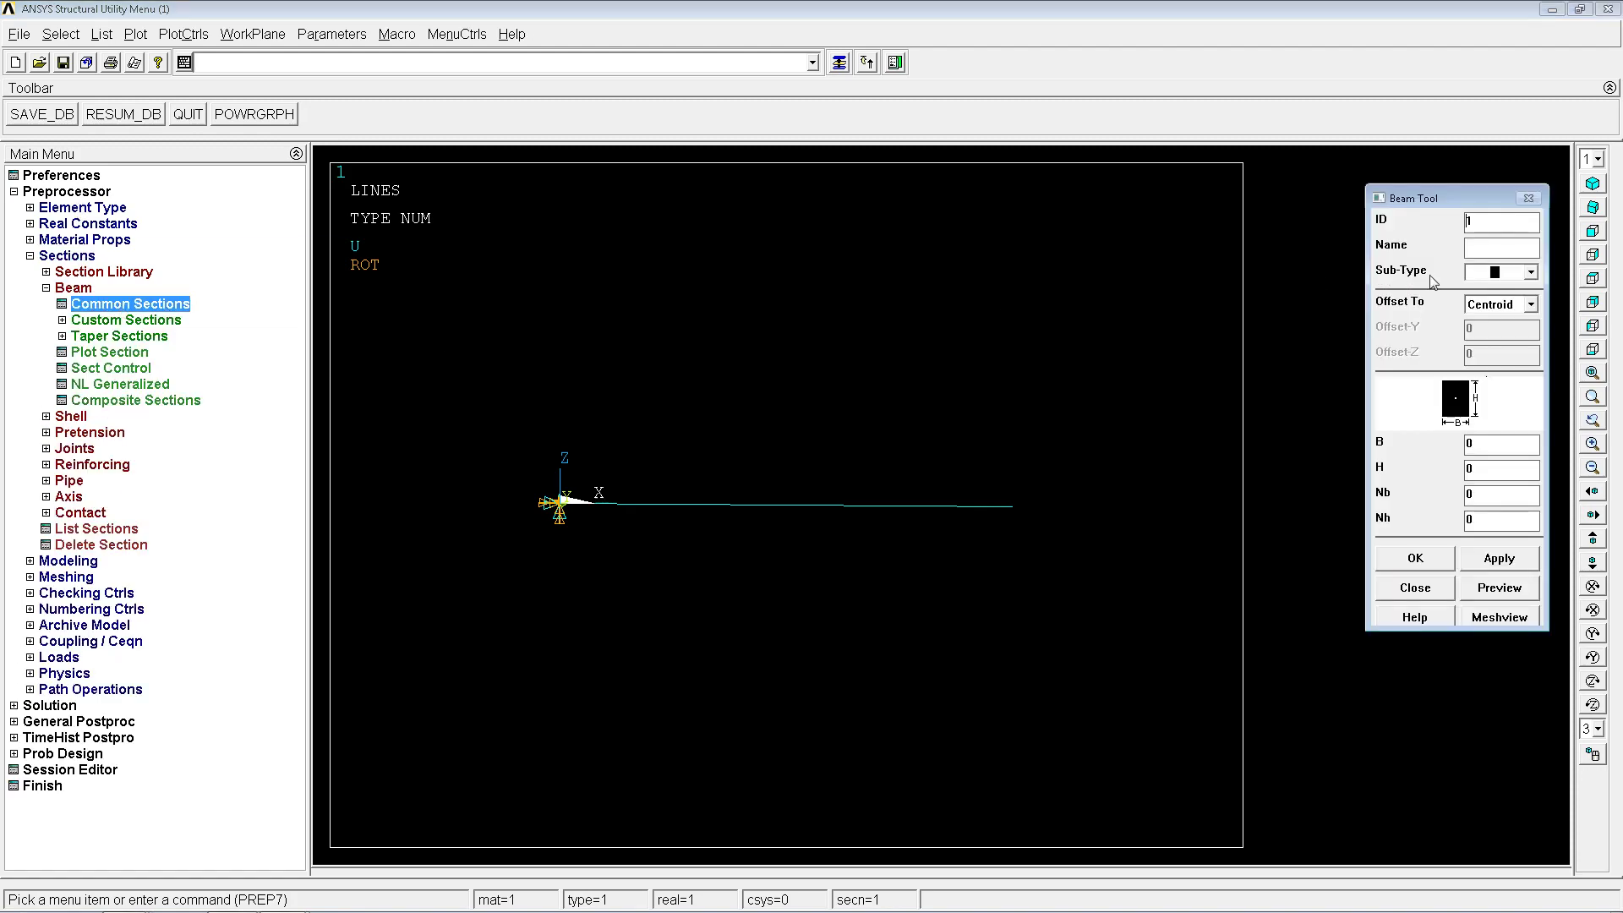
{"action": "left_click", "coordinate": [1485, 246]}
{"action": "type", "text": "fi20"}
{"action": "left_click", "coordinate": [1530, 272]}
{"action": "left_click", "coordinate": [1501, 323]}
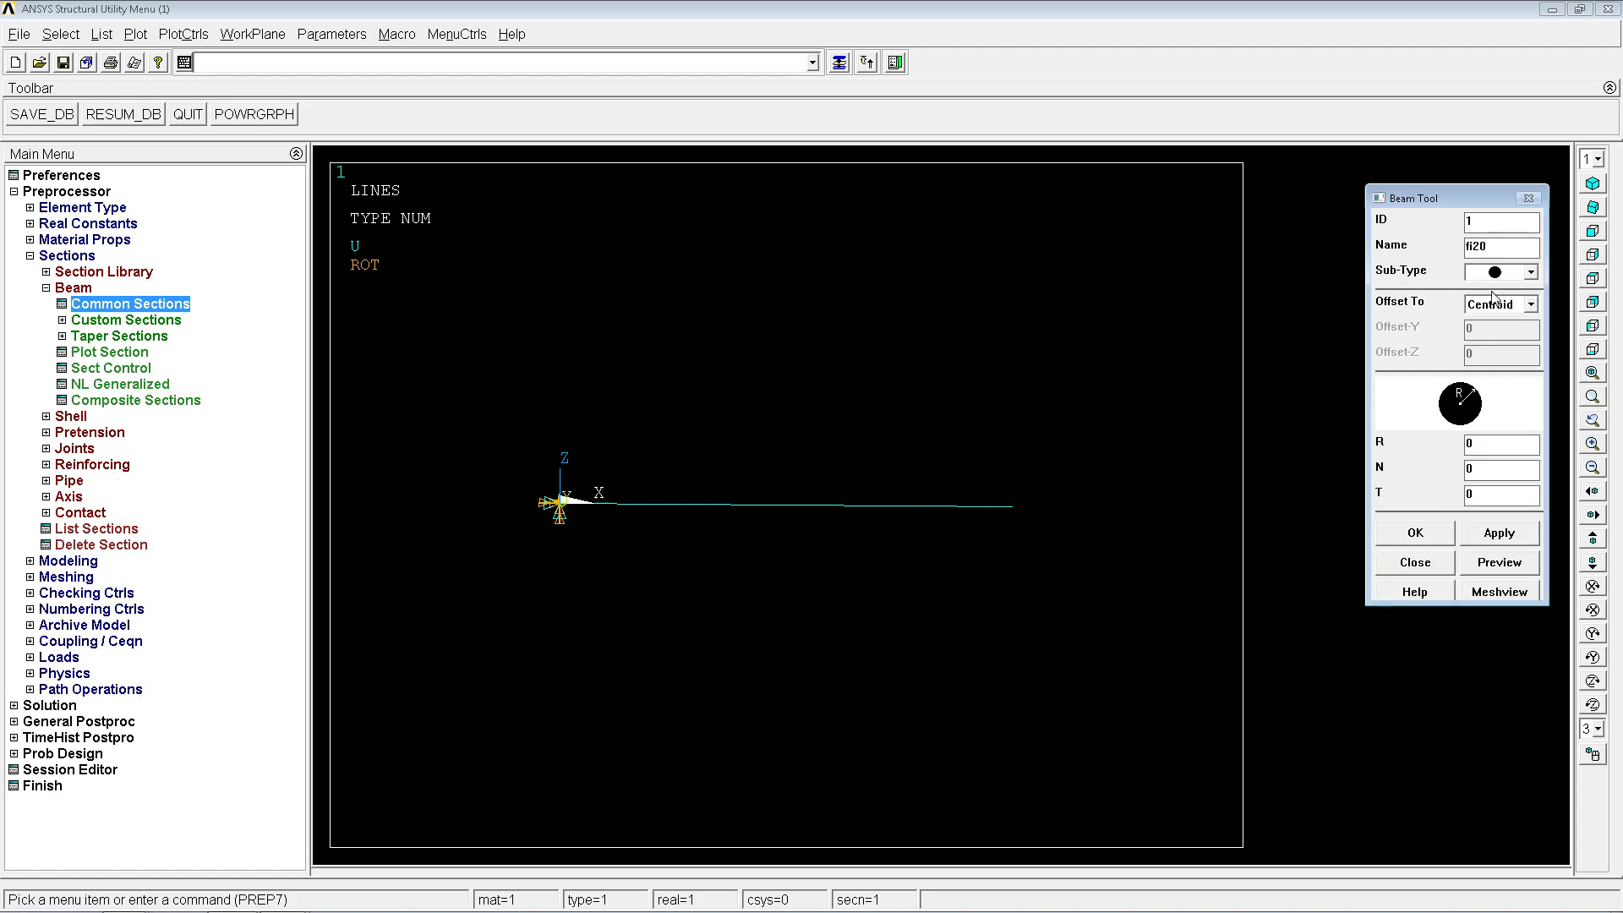
Set the circle's radius to 20/2000 and accept the section
{"action": "left_click", "coordinate": [1506, 444]}
{"action": "key", "text": "BackSpace"}
{"action": "type", "text": "20100"}
{"action": "key", "text": "BackSpace"}
{"action": "key", "text": "BackSpace"}
{"action": "key", "text": "BackSpace"}
{"action": "type", "text": "2000"}
{"action": "left_click", "coordinate": [1419, 538]}
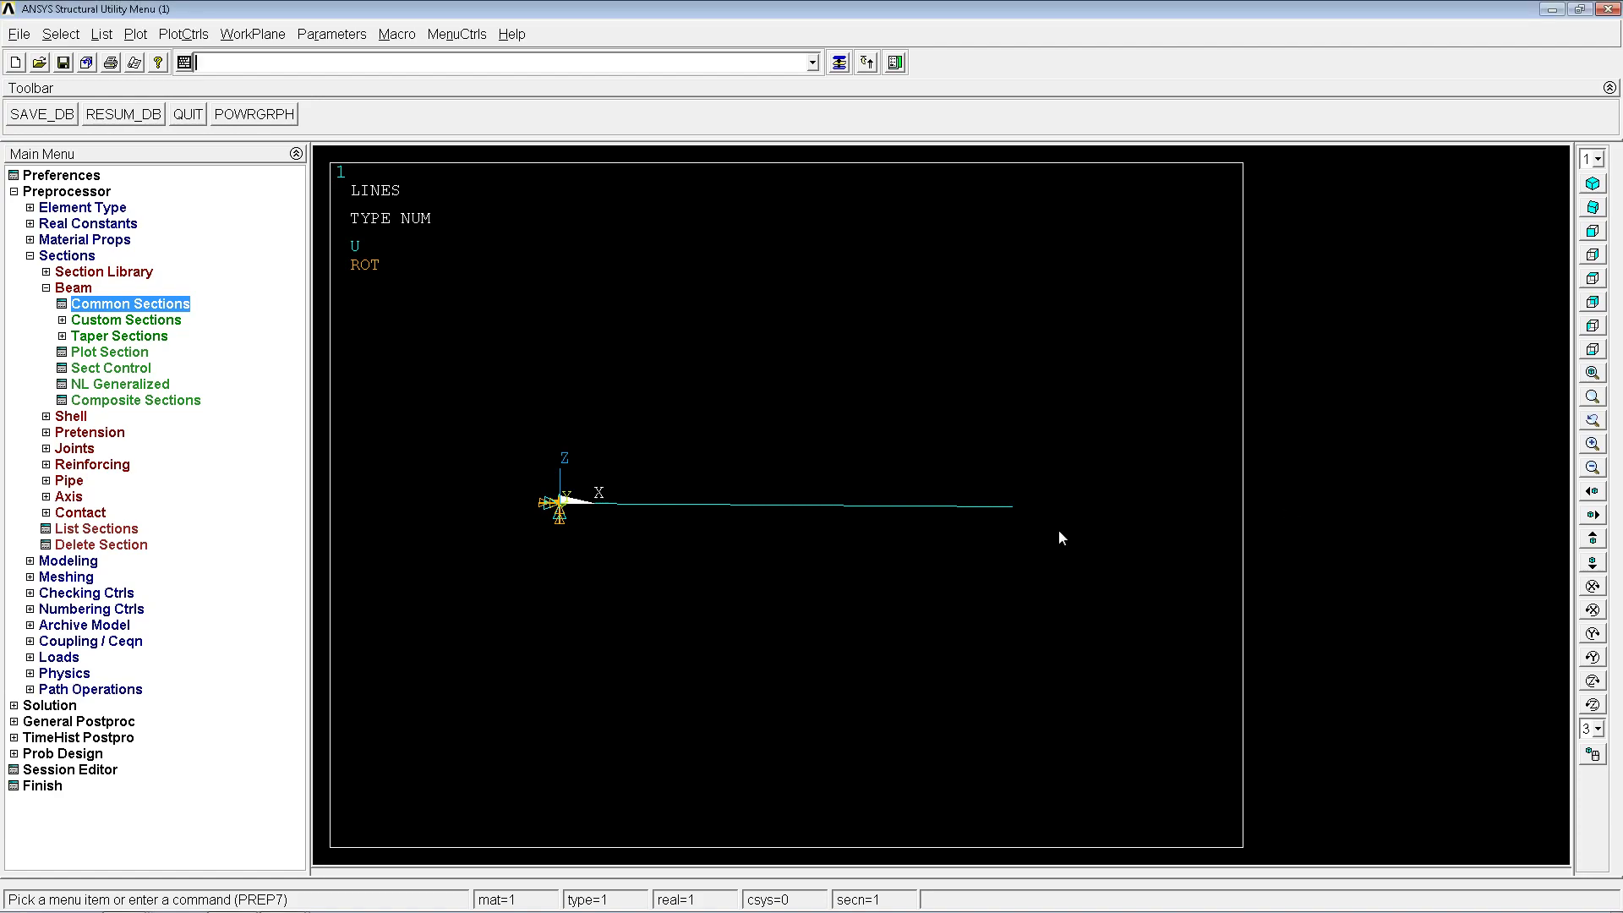
Divide all lines into 10 elements with lesize and mesh them with lmesh,all
{"action": "type", "text": "lesiz"}
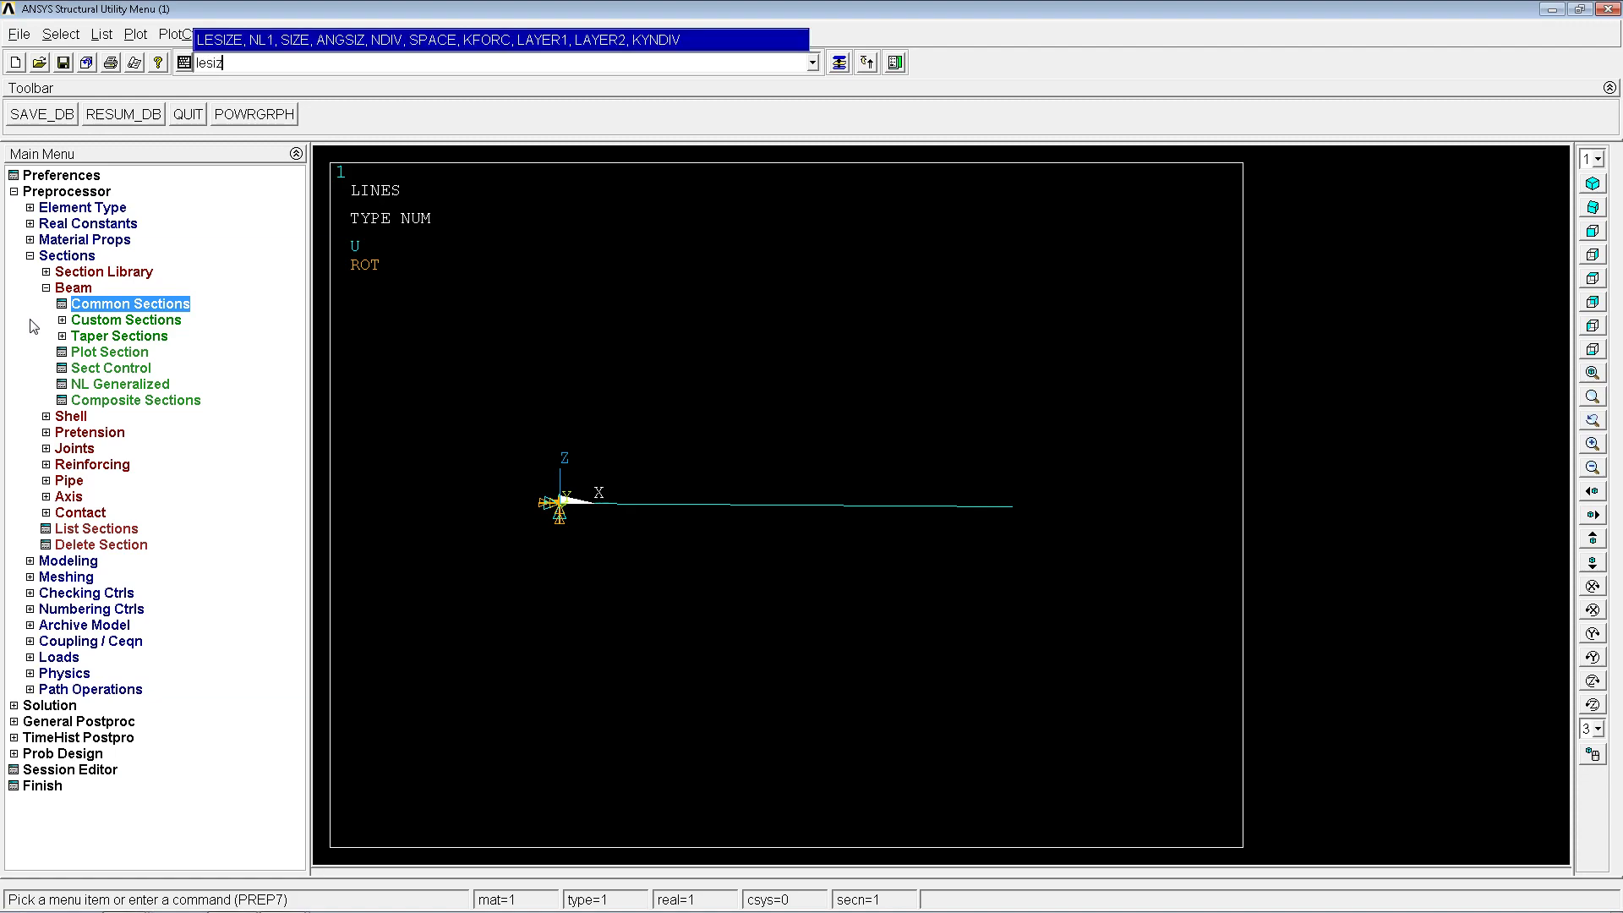
{"action": "type", "text": "e,all,,,10"}
{"action": "key", "text": "Return"}
{"action": "type", "text": "lmehs,all"}
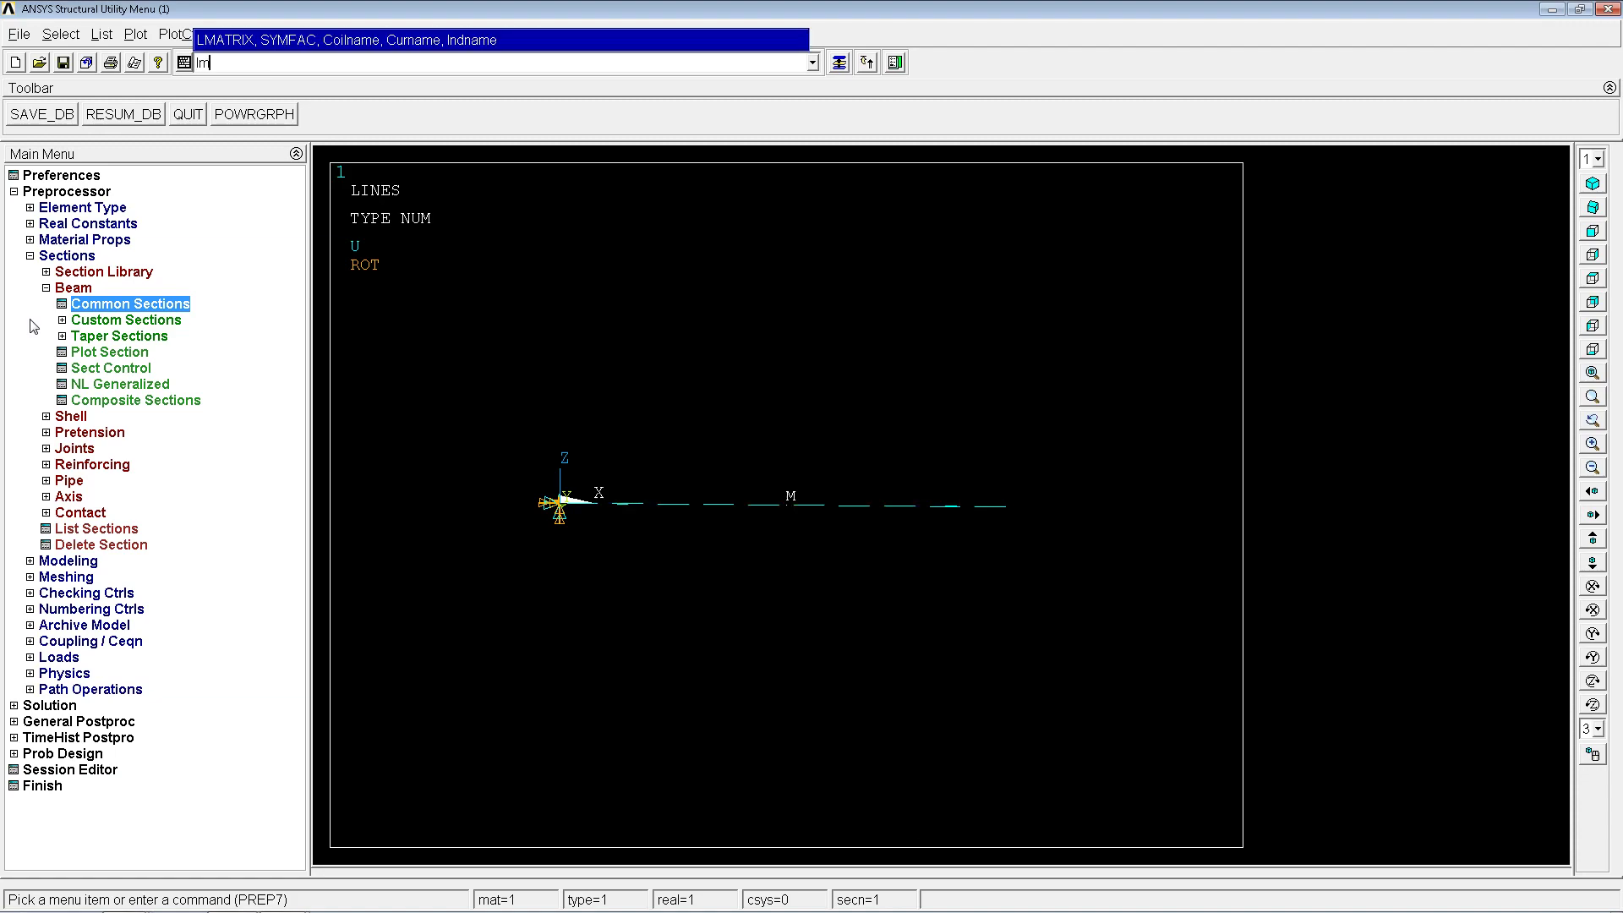
{"action": "key", "text": "BackSpace"}
{"action": "key", "text": "BackSpace"}
{"action": "key", "text": "BackSpace"}
{"action": "key", "text": "BackSpace"}
{"action": "key", "text": "BackSpace"}
{"action": "key", "text": "BackSpace"}
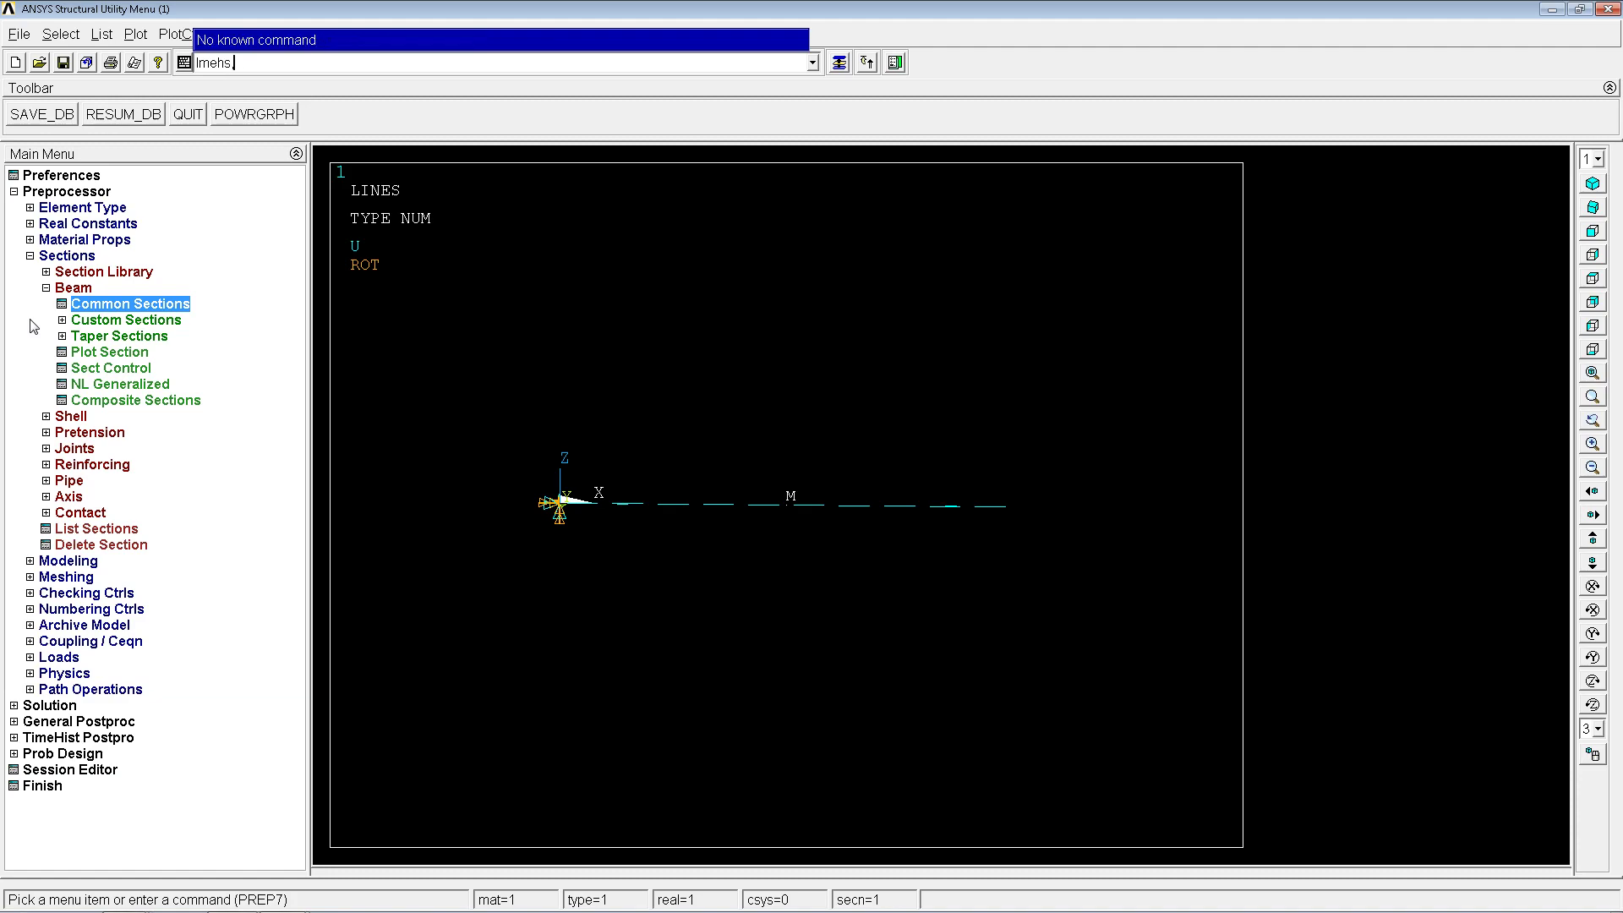
{"action": "type", "text": "sh,all"}
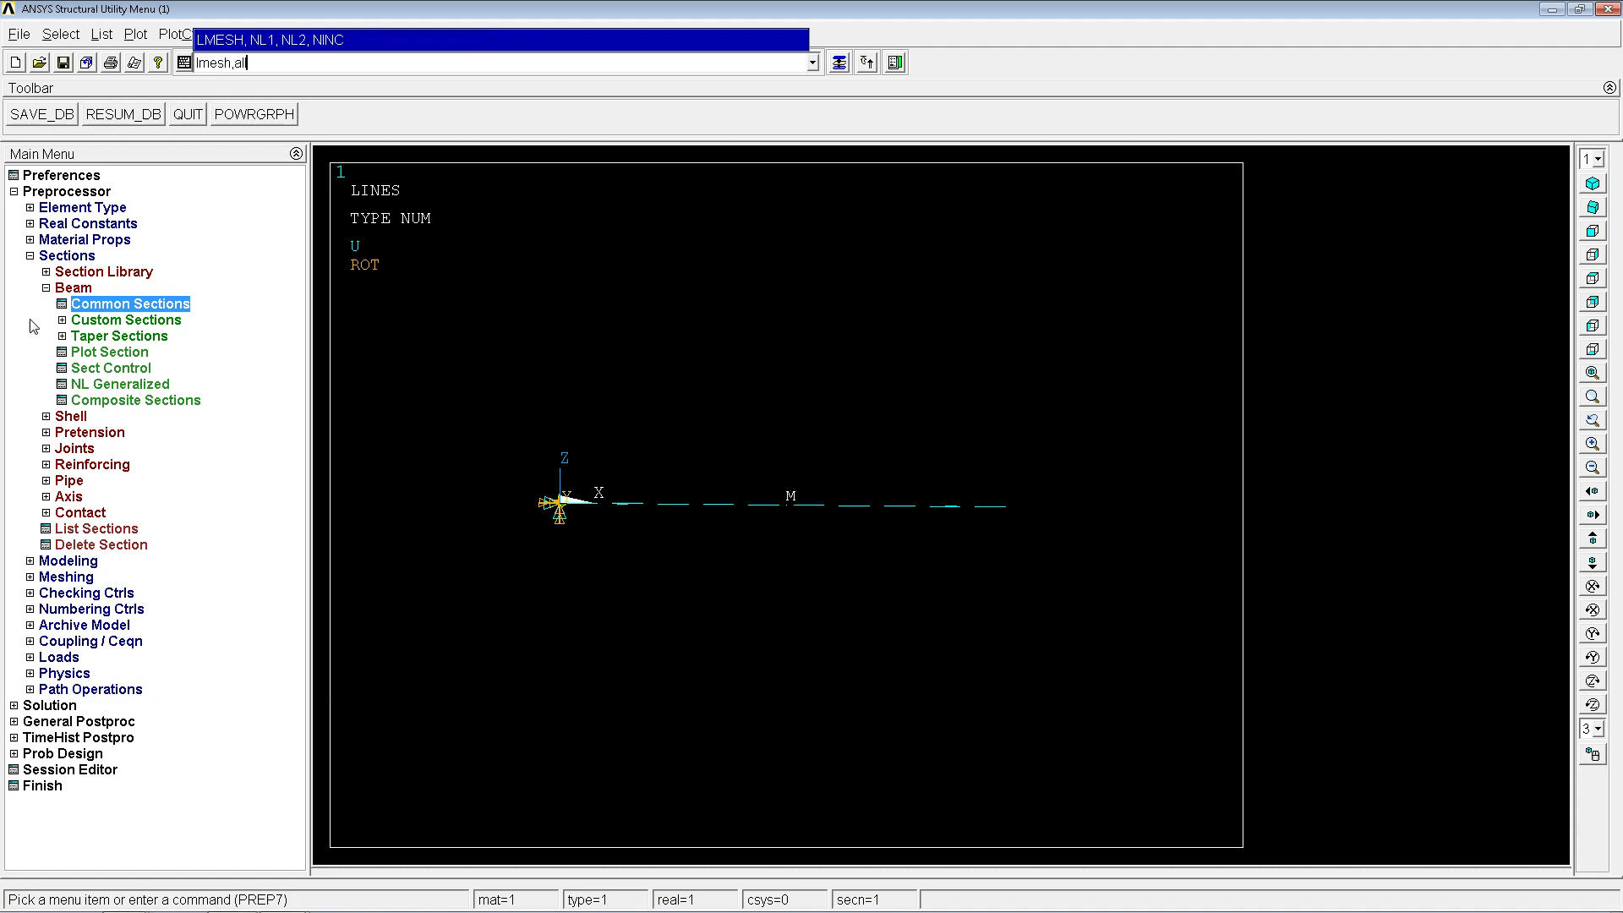
{"action": "key", "text": "Return"}
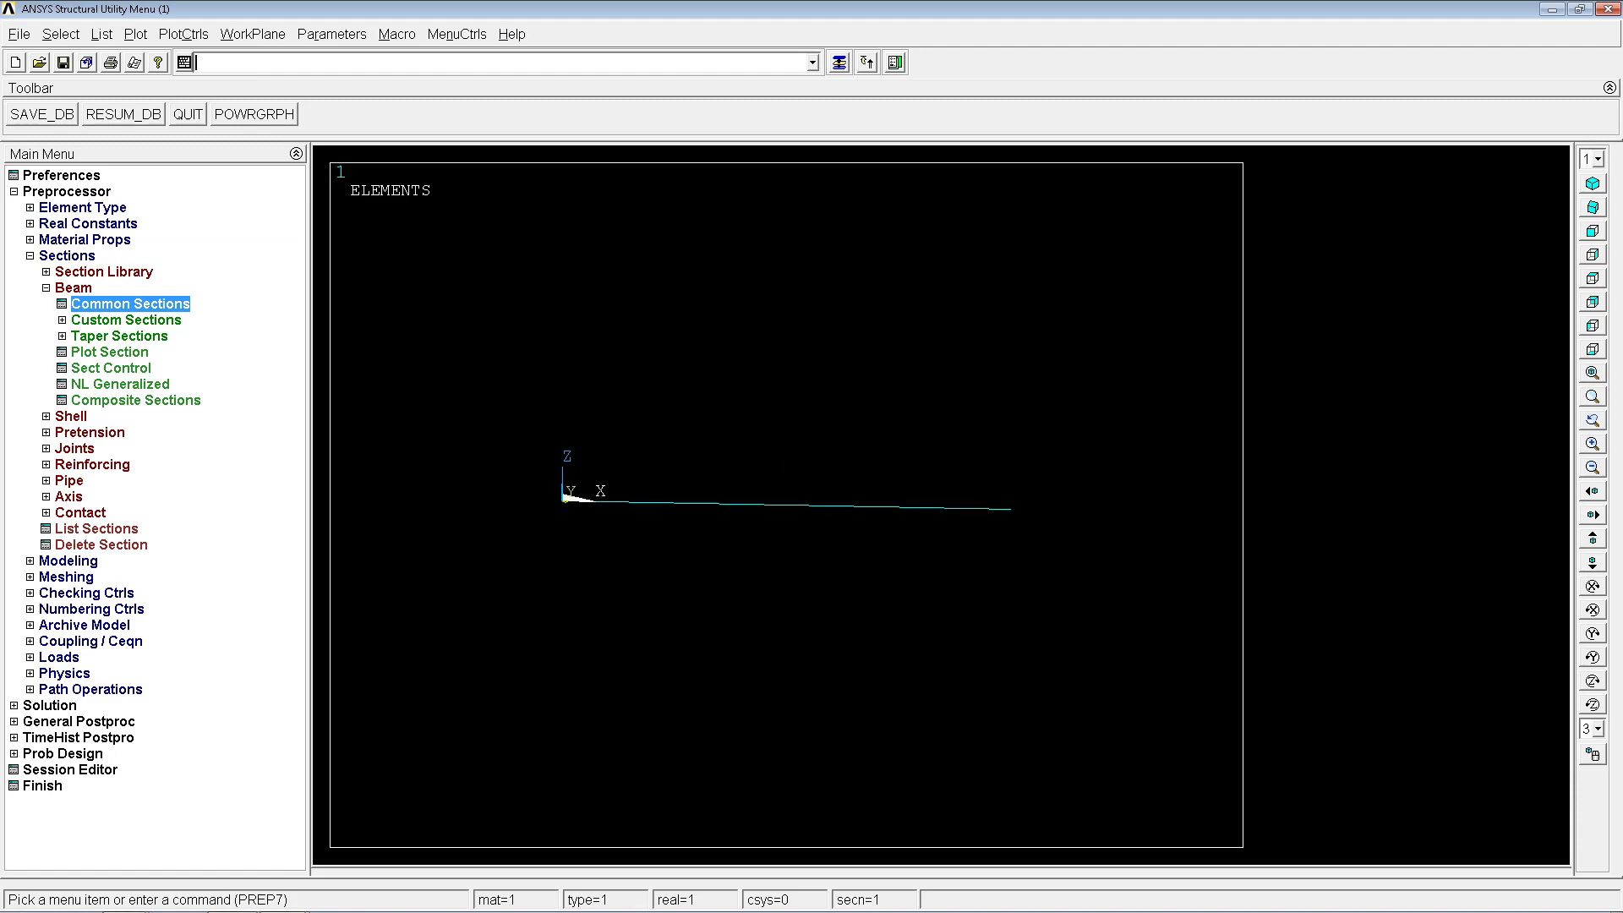
Show element shapes with /eshape,1, replot, and rotate to see the 3-D circular beam
{"action": "type", "text": "/esha"}
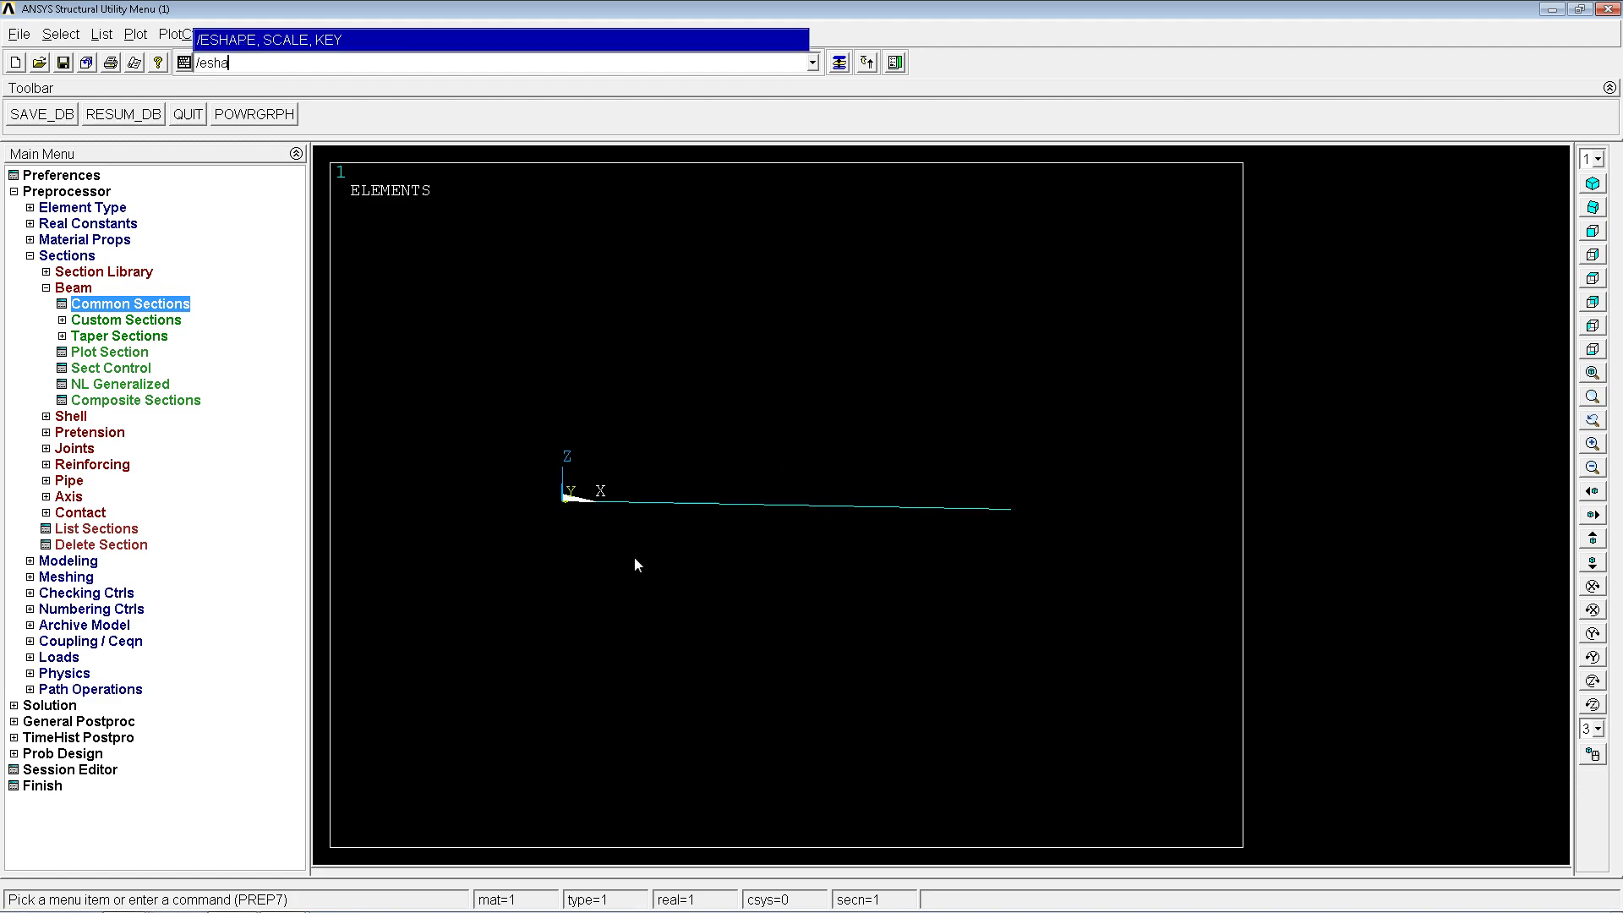
{"action": "type", "text": "pe,1,"}
{"action": "key", "text": "Return"}
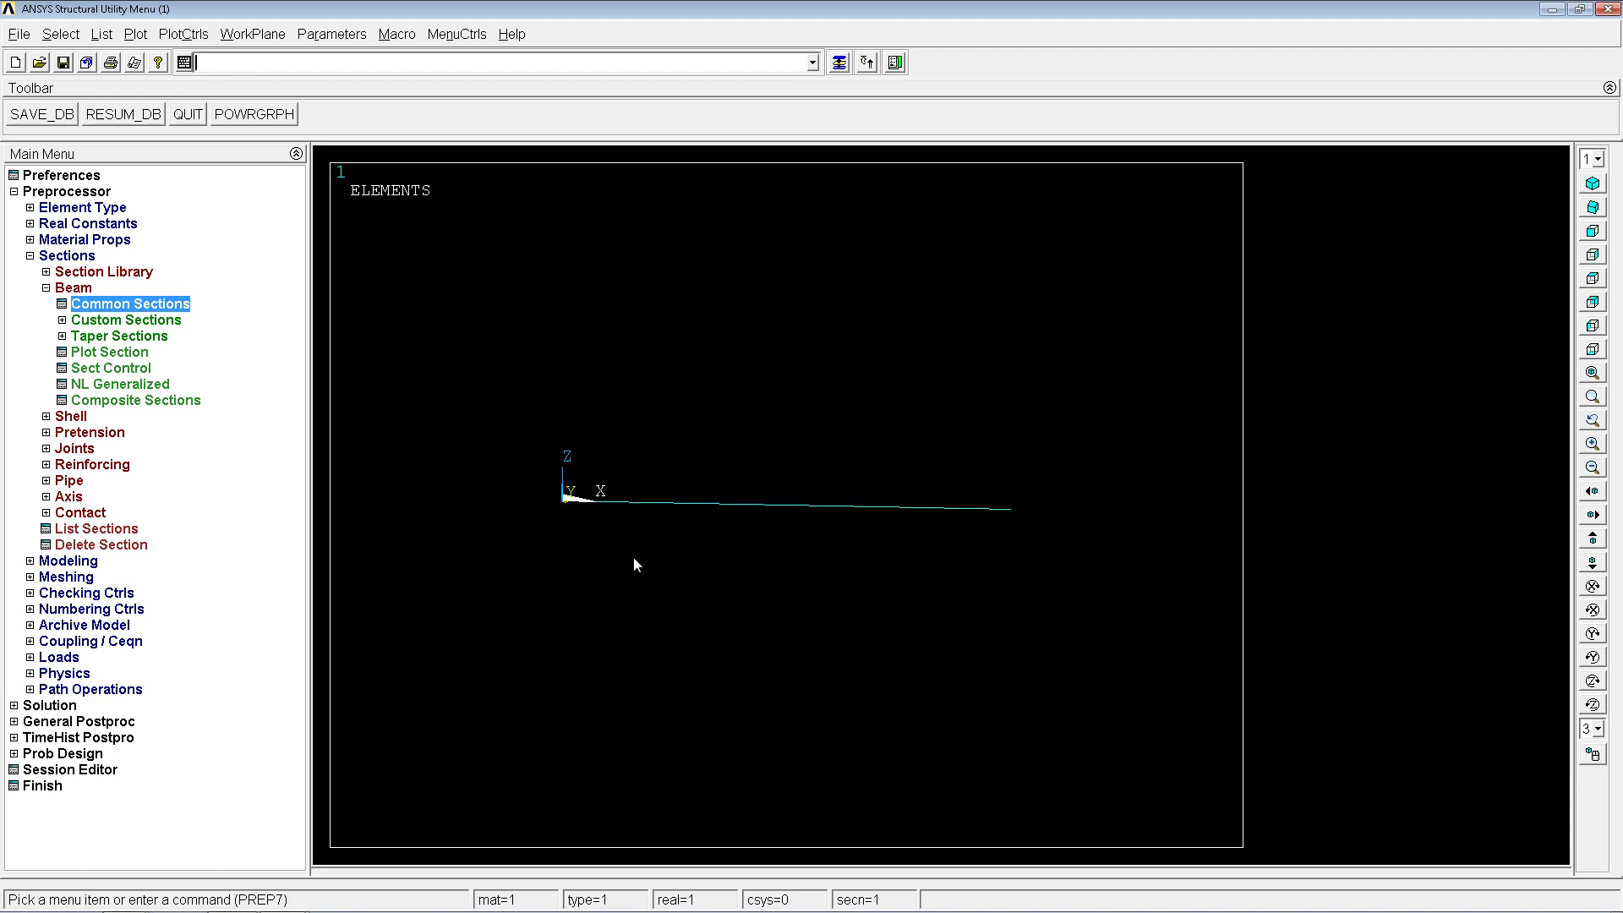
{"action": "type", "text": "/replo"}
{"action": "key", "text": "Return"}
{"action": "right_click_drag", "start_coordinate": [634, 563], "coordinate": [662, 597], "text": "ctrl"}
{"action": "right_click_drag", "start_coordinate": [845, 573], "coordinate": [858, 519], "text": "ctrl"}
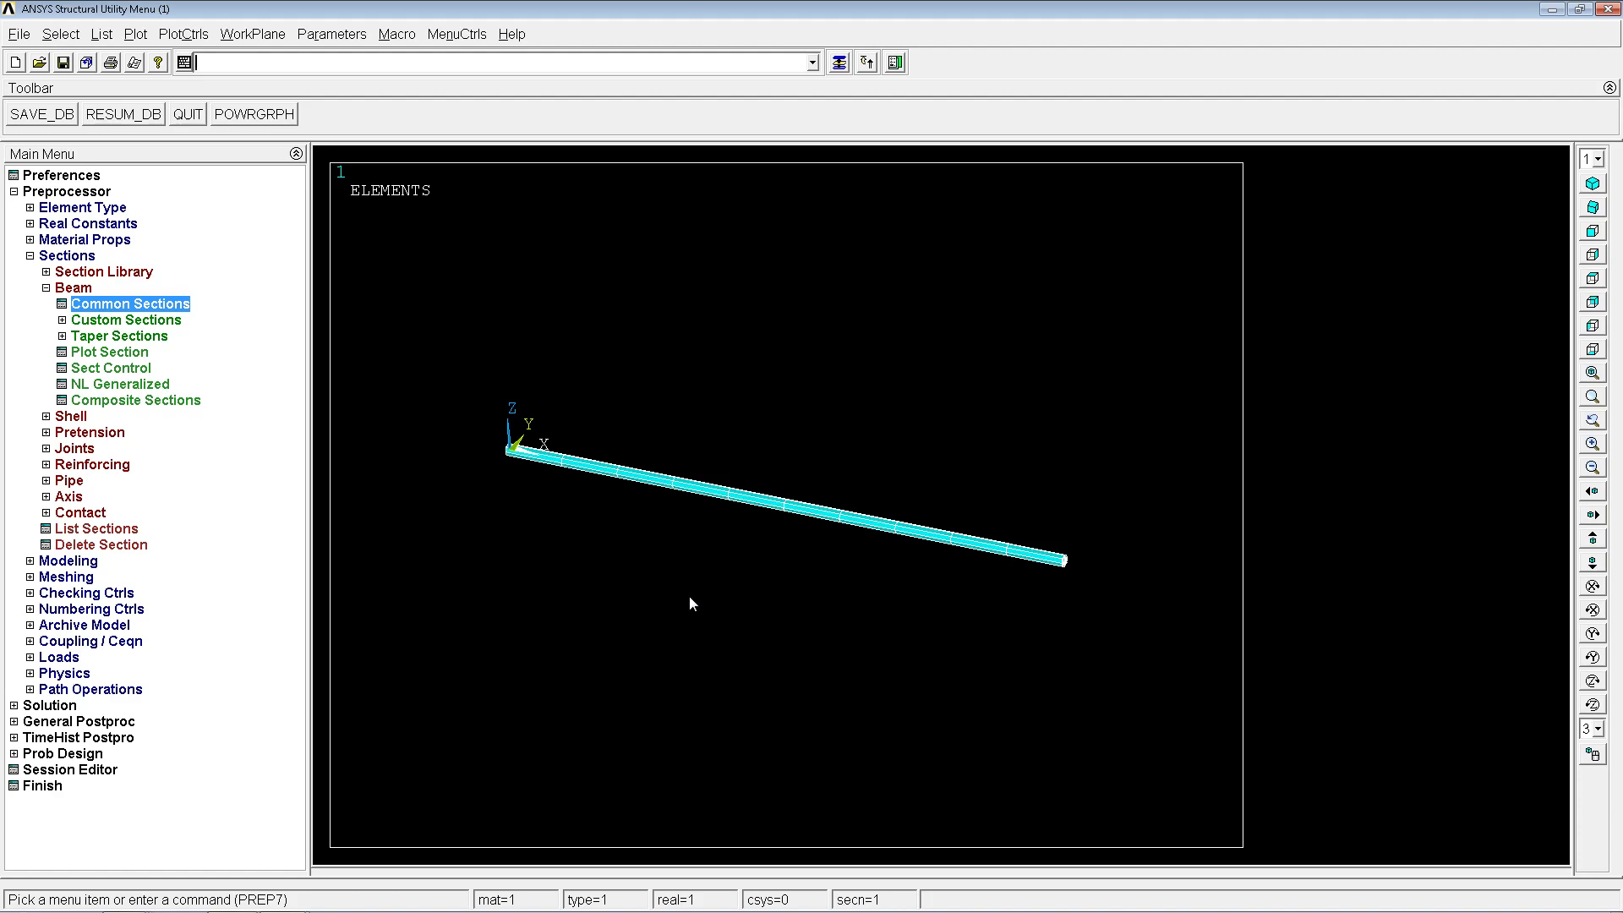
Reissue /eshape,1 and replot the lines with their constraints using lplot
{"action": "type", "text": "/eshapem1"}
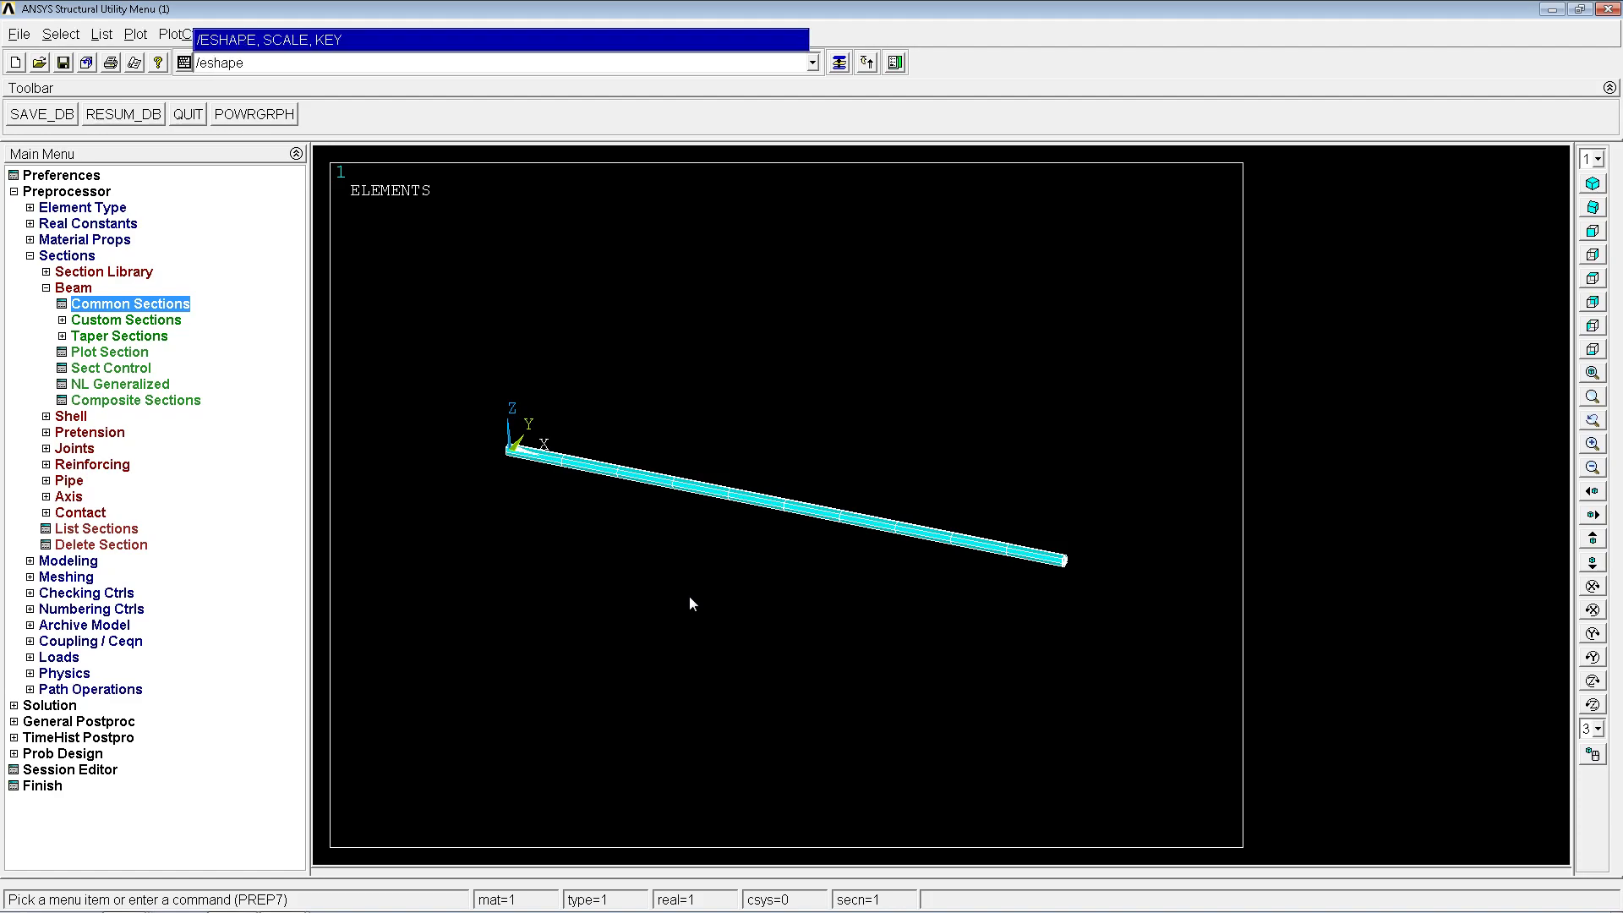
{"action": "key", "text": "BackSpace"}
{"action": "key", "text": "BackSpace"}
{"action": "type", "text": ",1"}
{"action": "key", "text": "Return"}
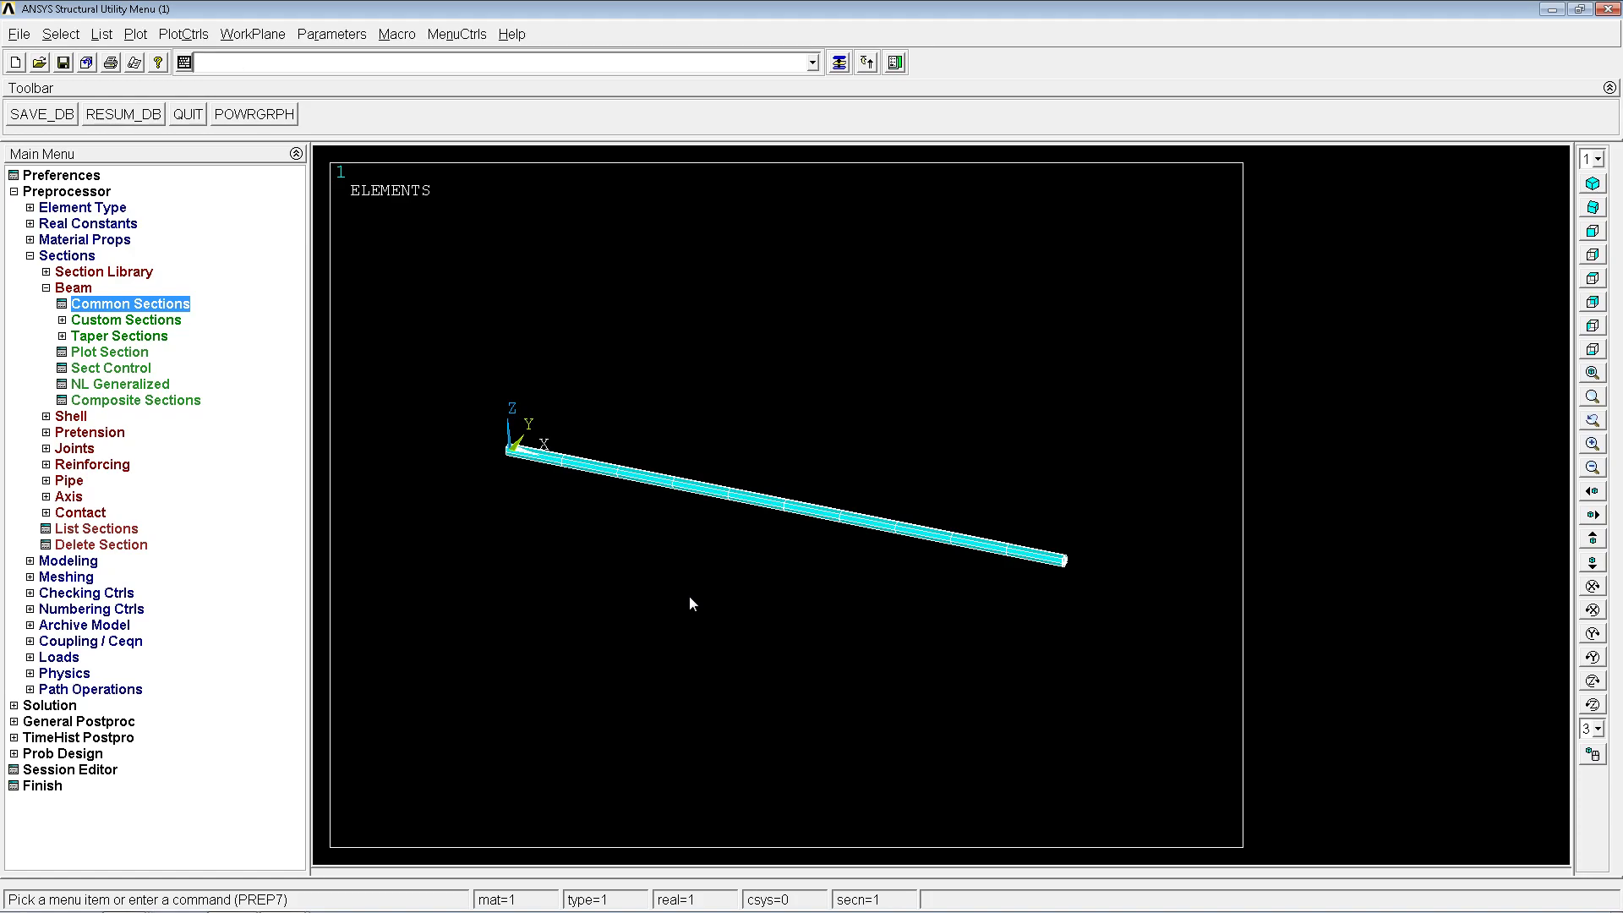
{"action": "type", "text": "lplot"}
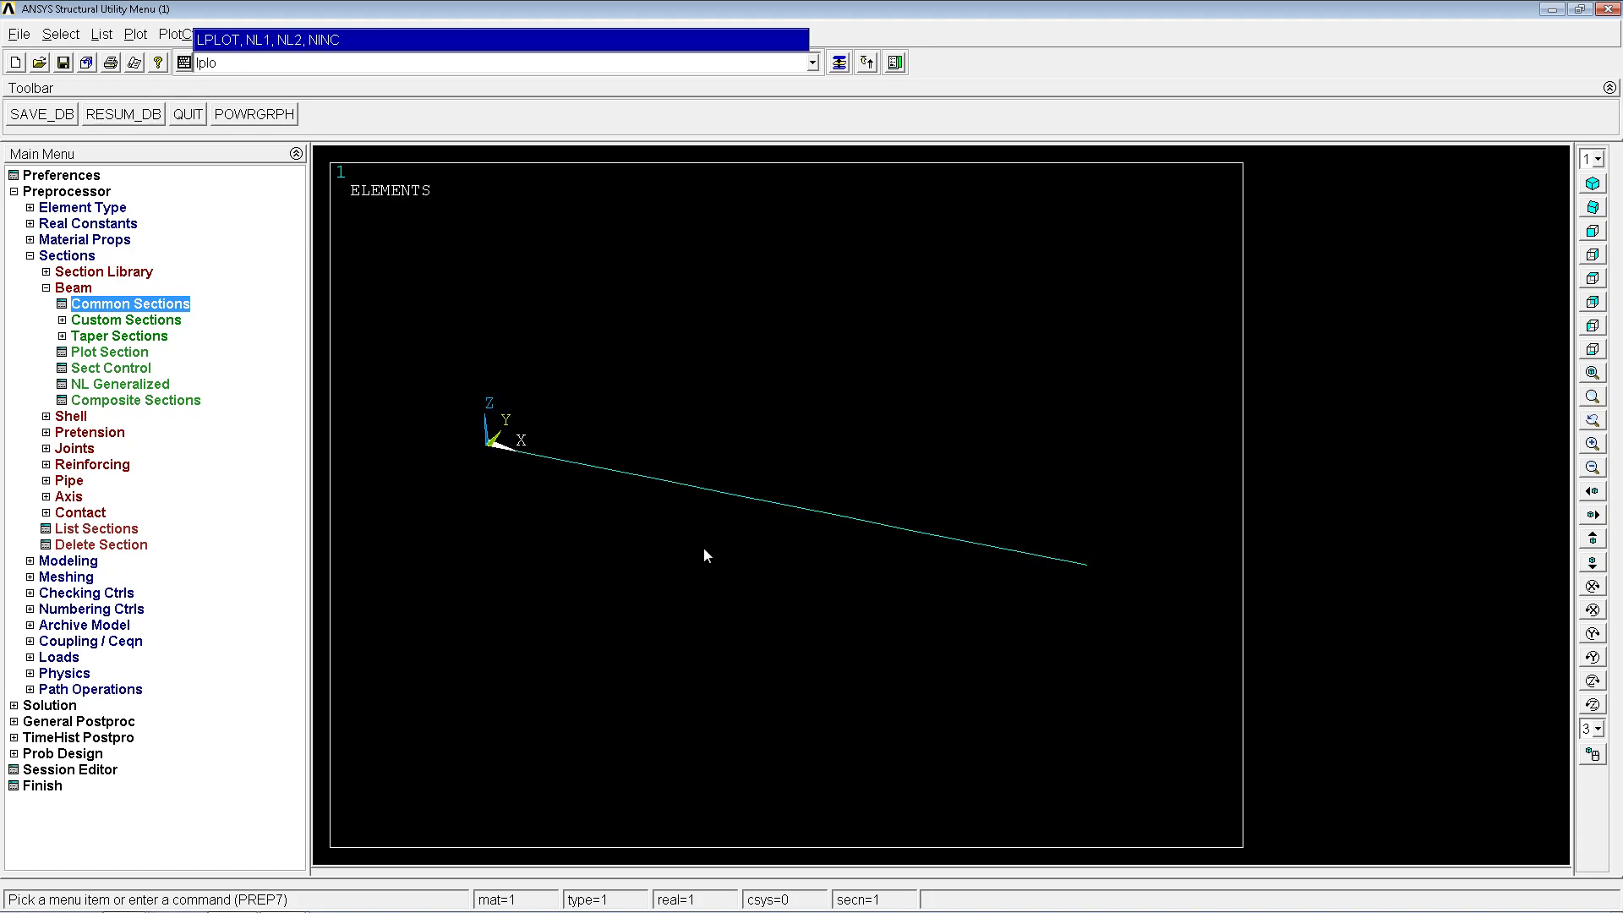
{"action": "key", "text": "Return"}
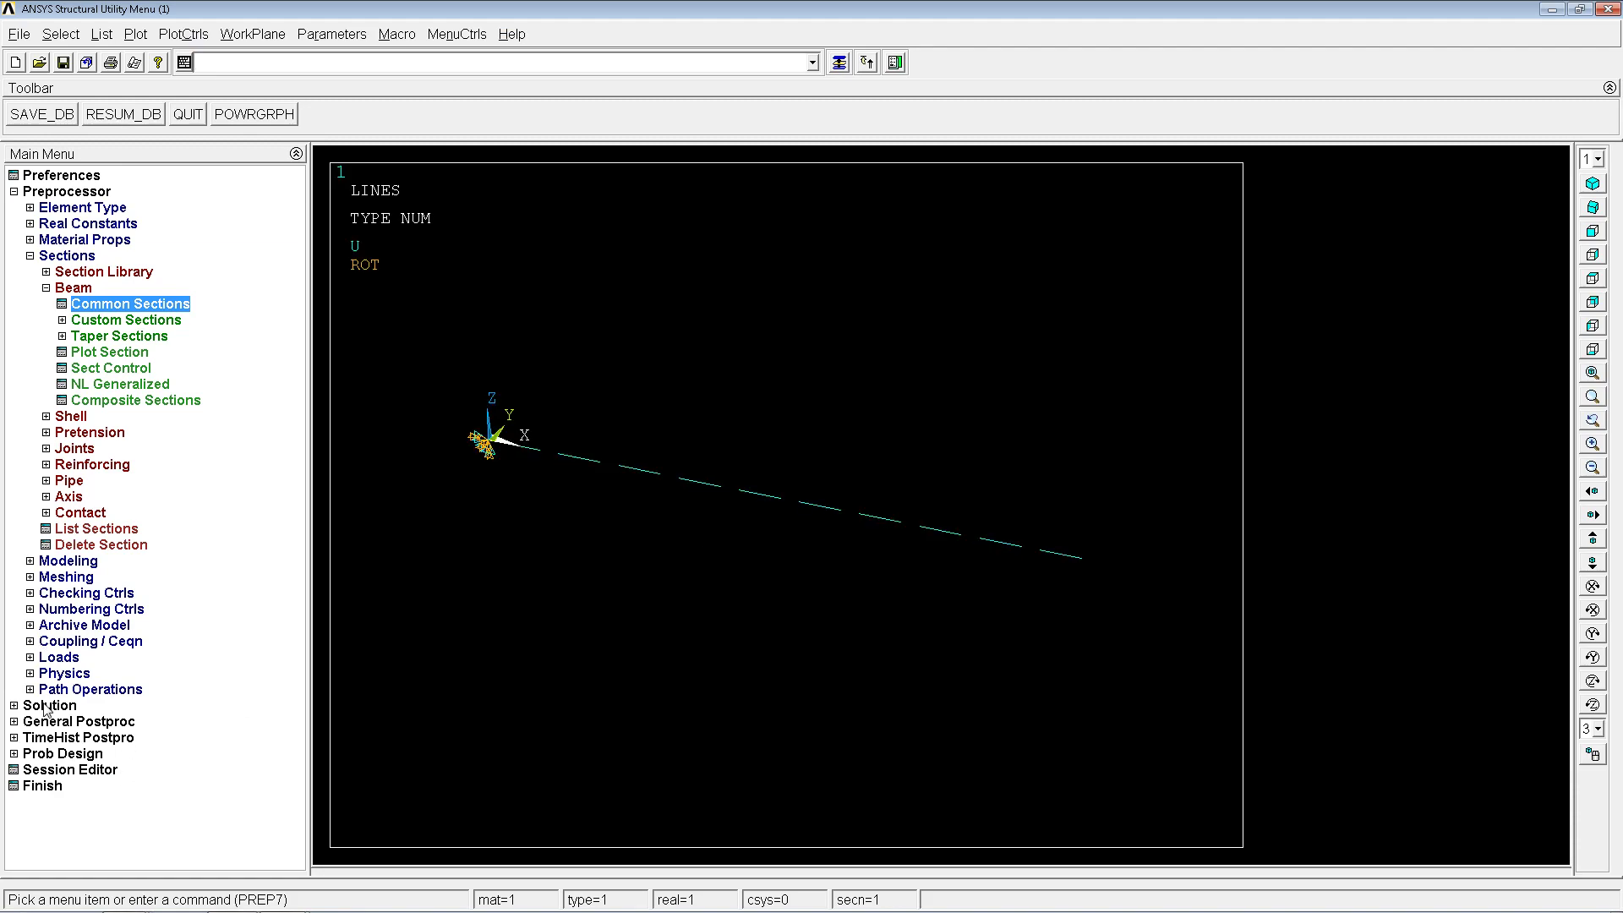
Start a new Full transient analysis and bring up Solution Controls
{"action": "left_click", "coordinate": [49, 705]}
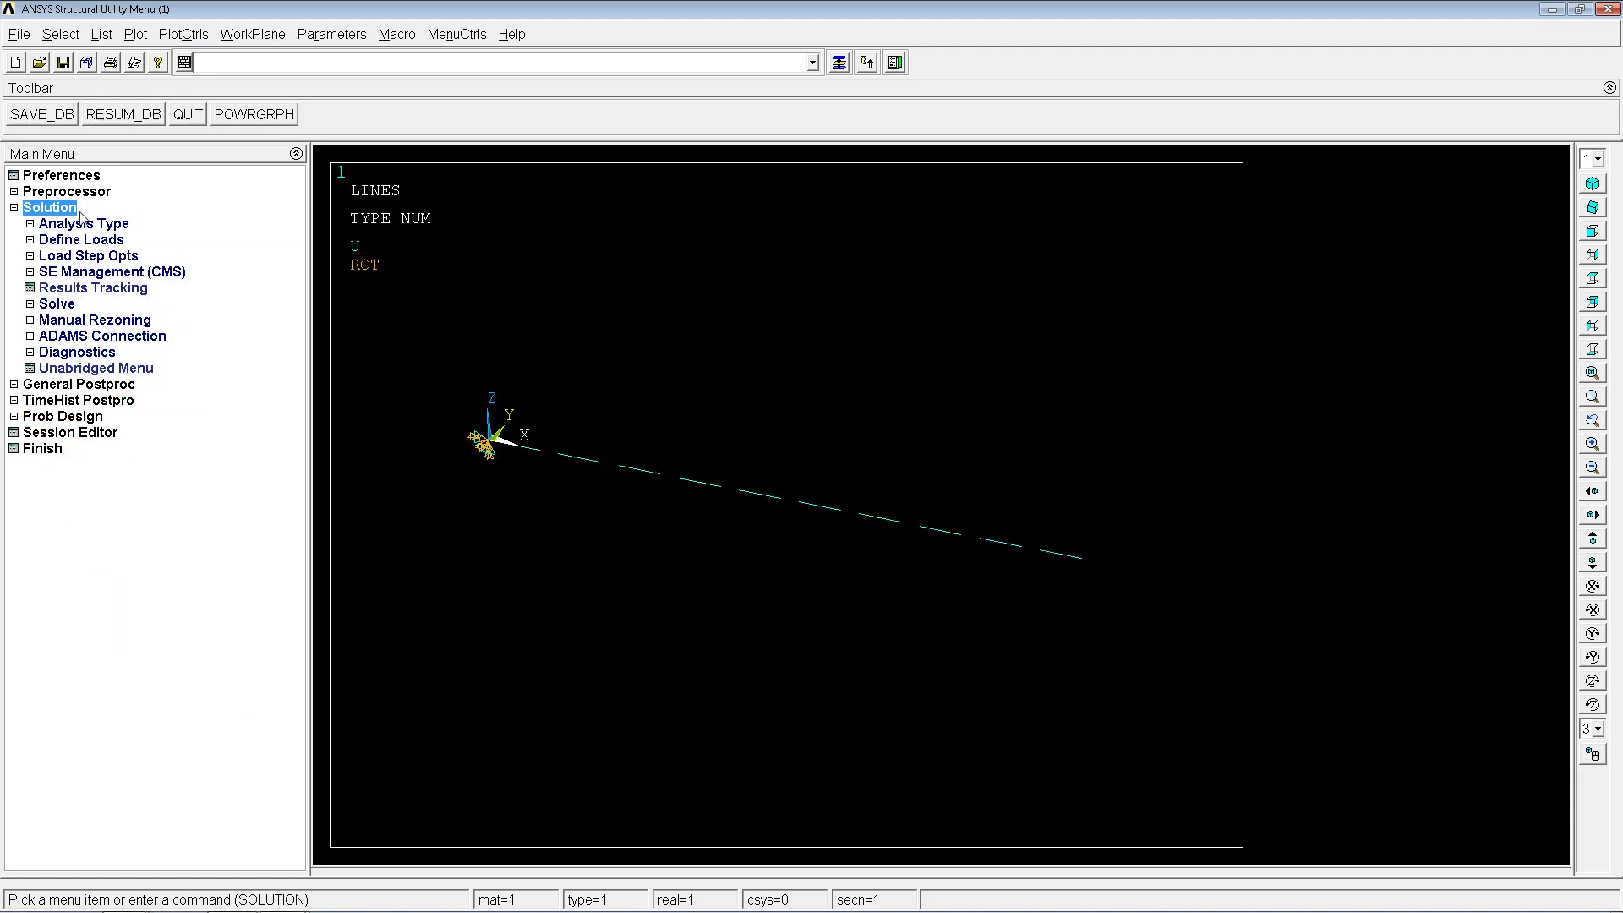
{"action": "left_click", "coordinate": [83, 223]}
{"action": "left_click", "coordinate": [120, 243]}
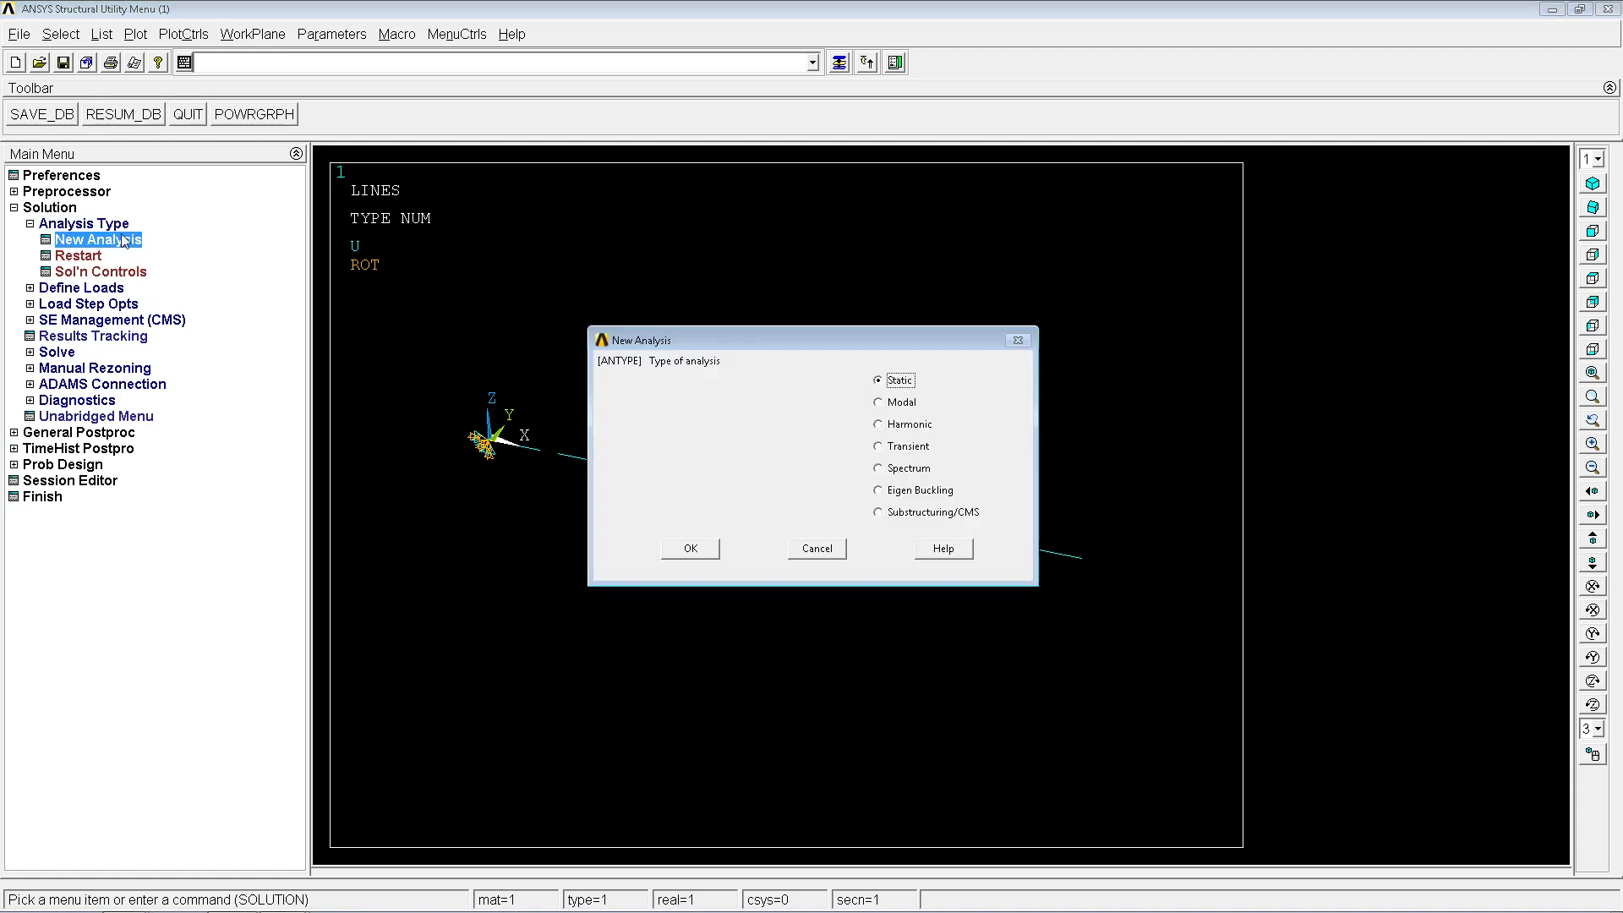
{"action": "left_click", "coordinate": [878, 446]}
{"action": "left_click", "coordinate": [691, 549]}
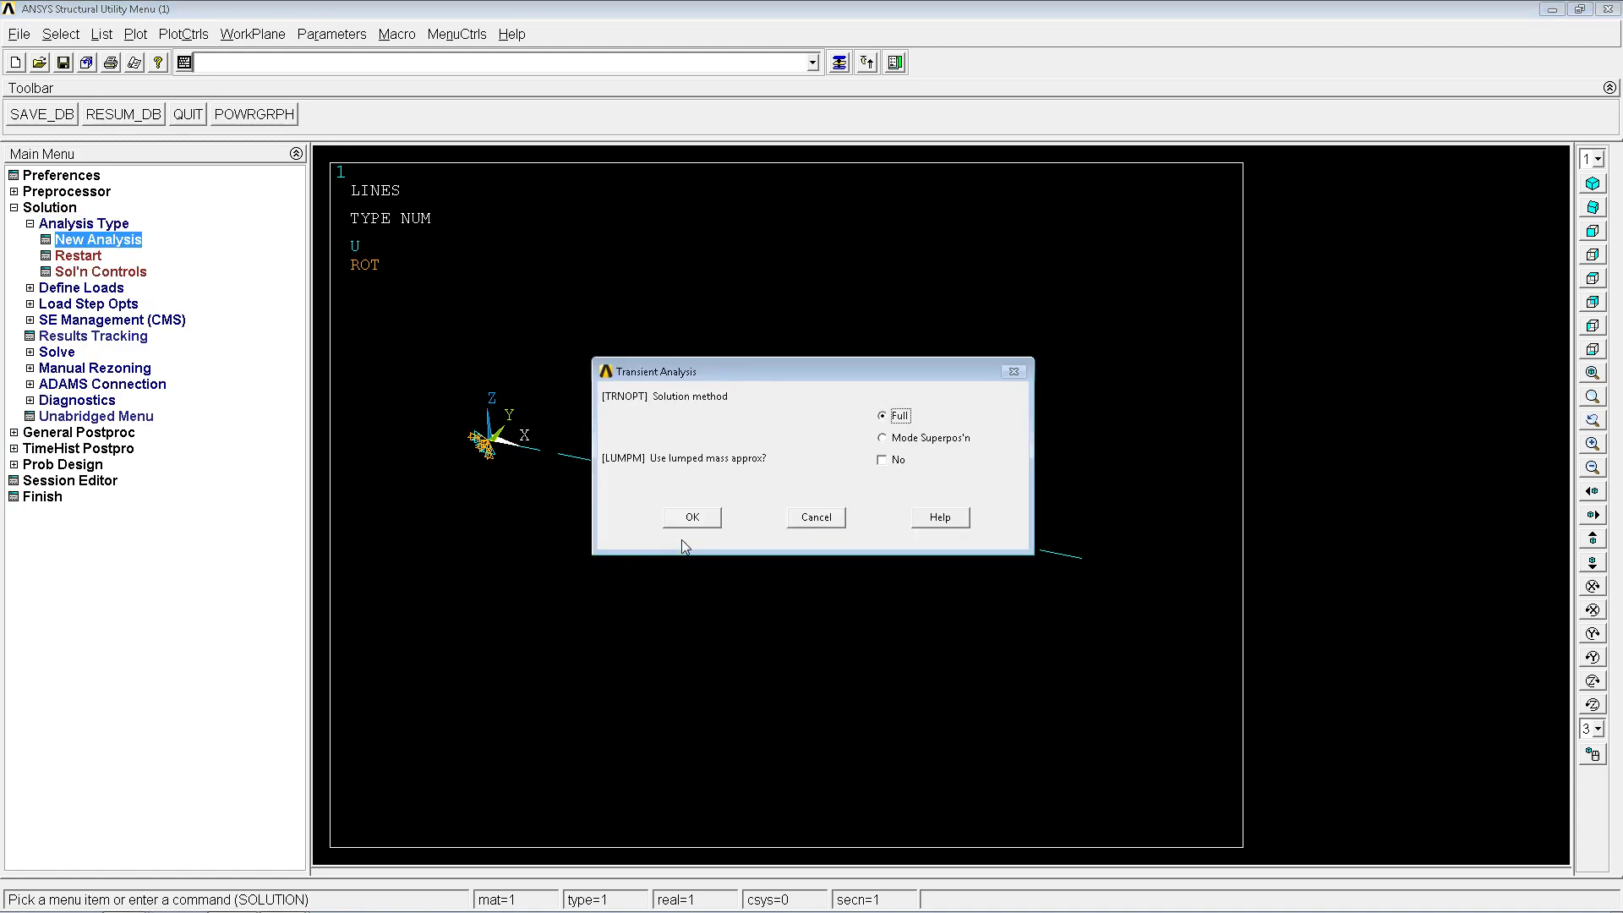
{"action": "left_click", "coordinate": [698, 518]}
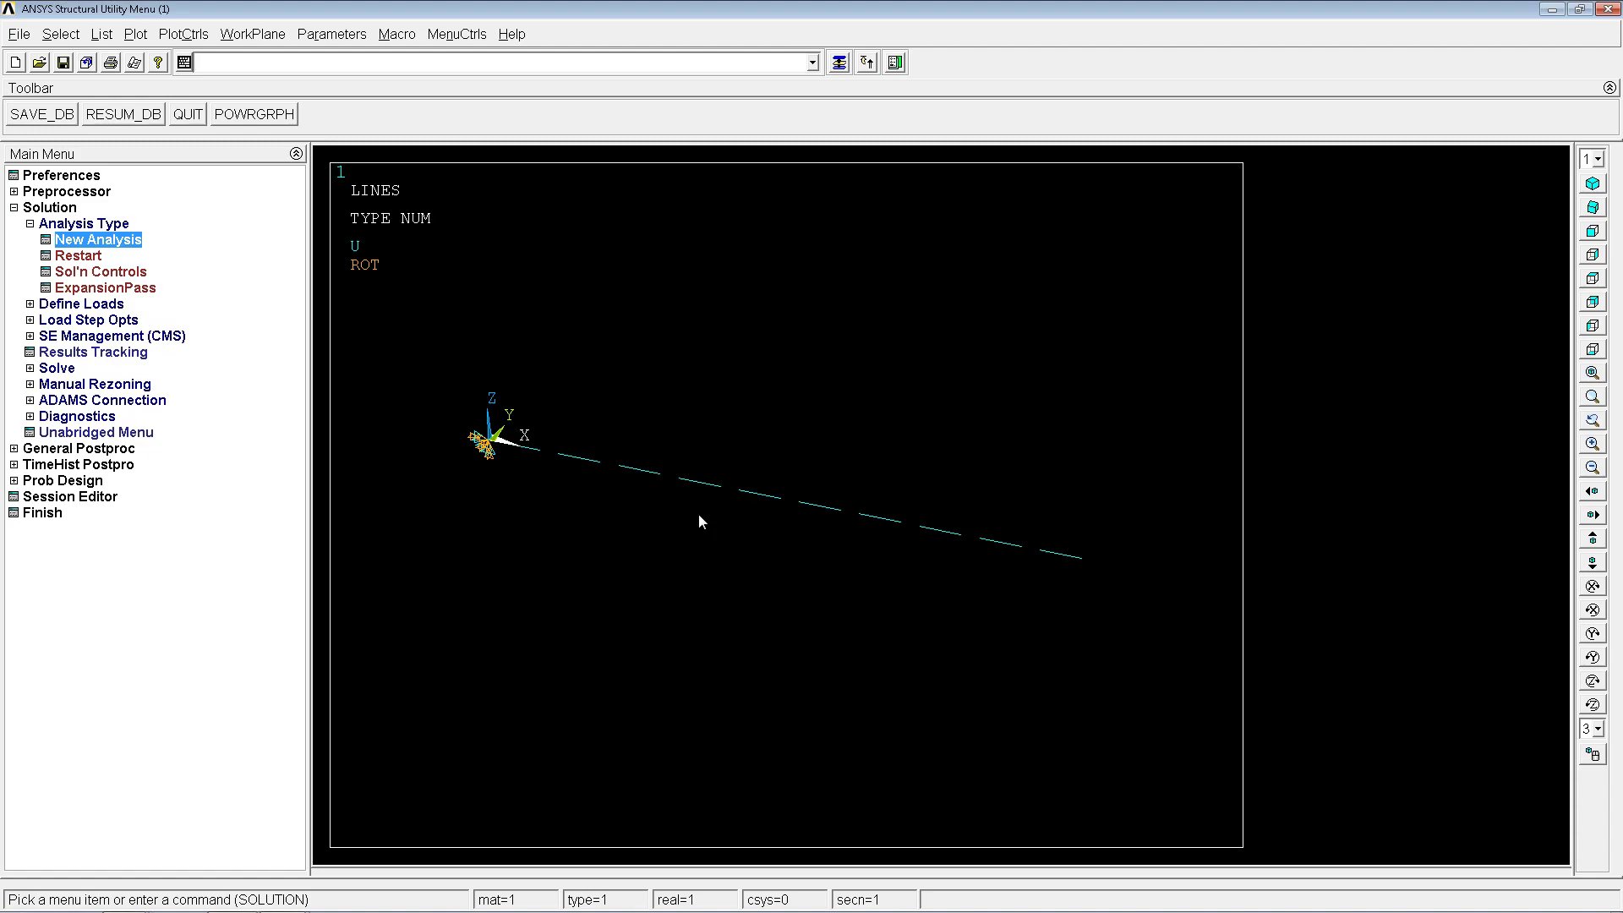
{"action": "left_click", "coordinate": [128, 276]}
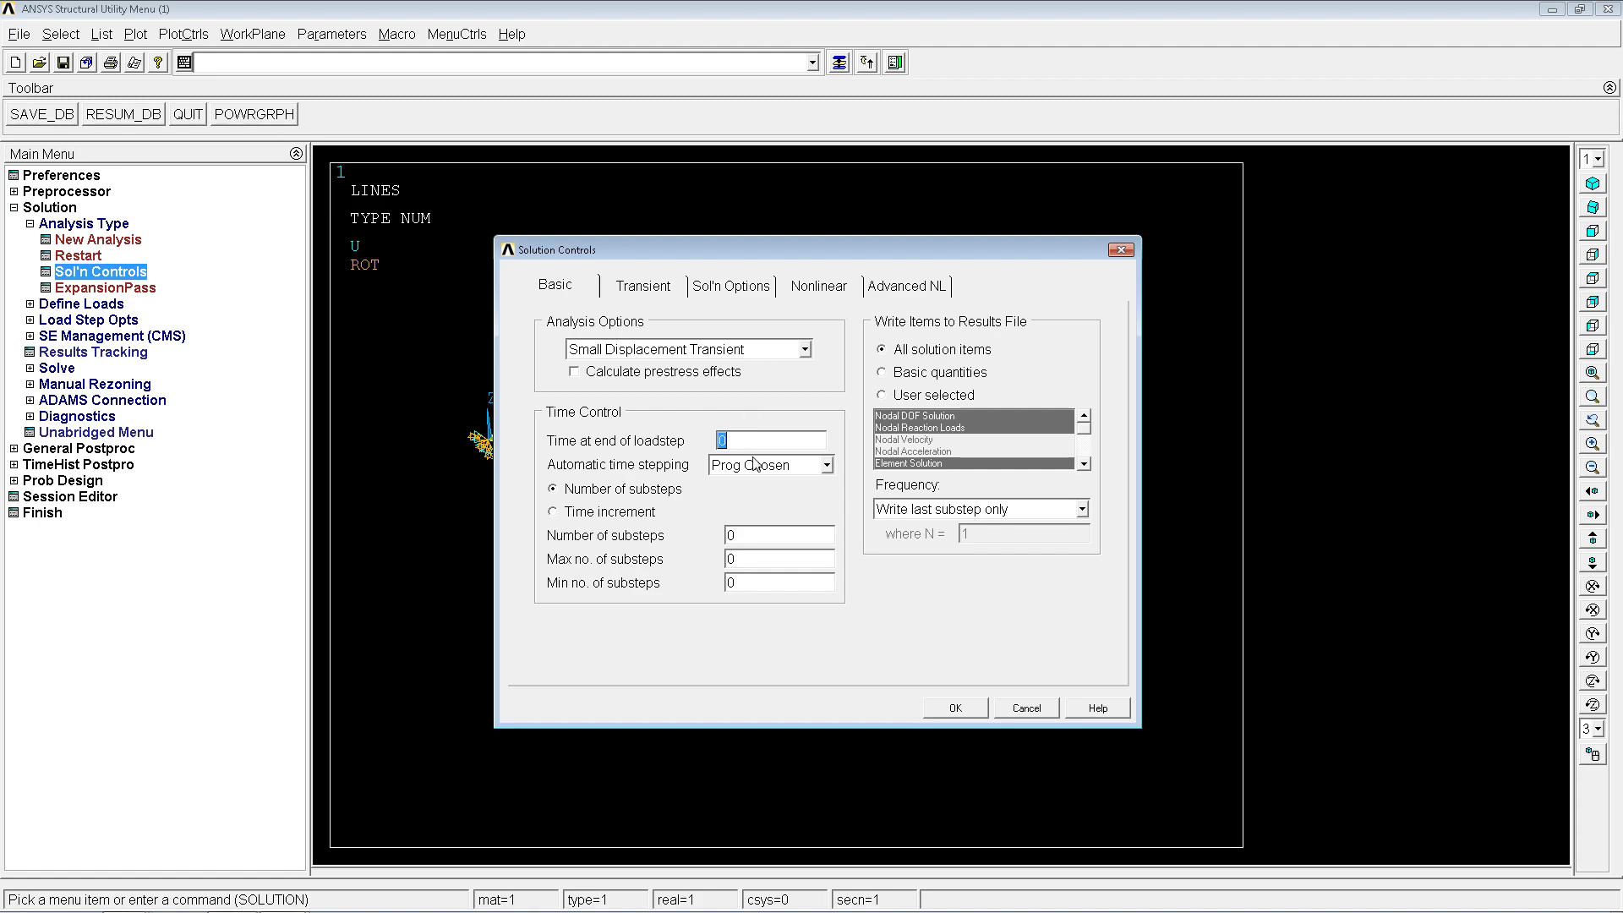
Set the number of substeps, maximum and minimum substeps all to 10
{"action": "left_click", "coordinate": [756, 534]}
{"action": "key", "text": "BackSpace"}
{"action": "type", "text": "10"}
{"action": "key", "text": "Tab"}
{"action": "type", "text": "10"}
{"action": "key", "text": "Tab"}
{"action": "type", "text": "10"}
{"action": "double_click", "coordinate": [781, 446]}
Set the results write frequency to every substep
{"action": "left_click", "coordinate": [1048, 510]}
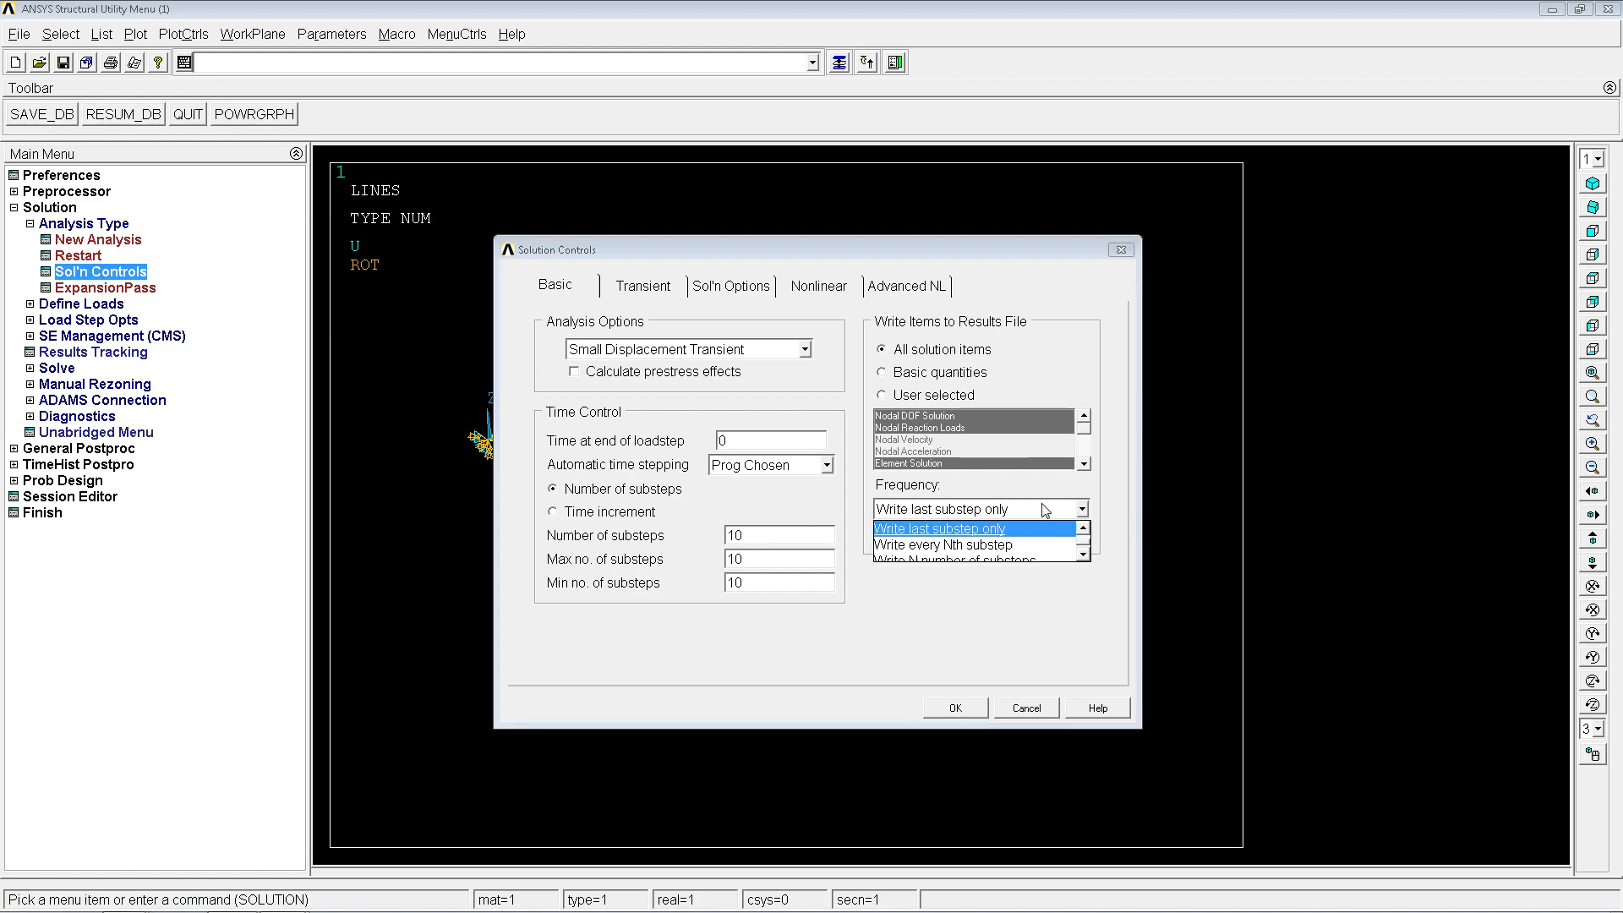
{"action": "left_click", "coordinate": [1084, 510]}
{"action": "left_click", "coordinate": [1083, 510]}
{"action": "left_click", "coordinate": [1083, 527]}
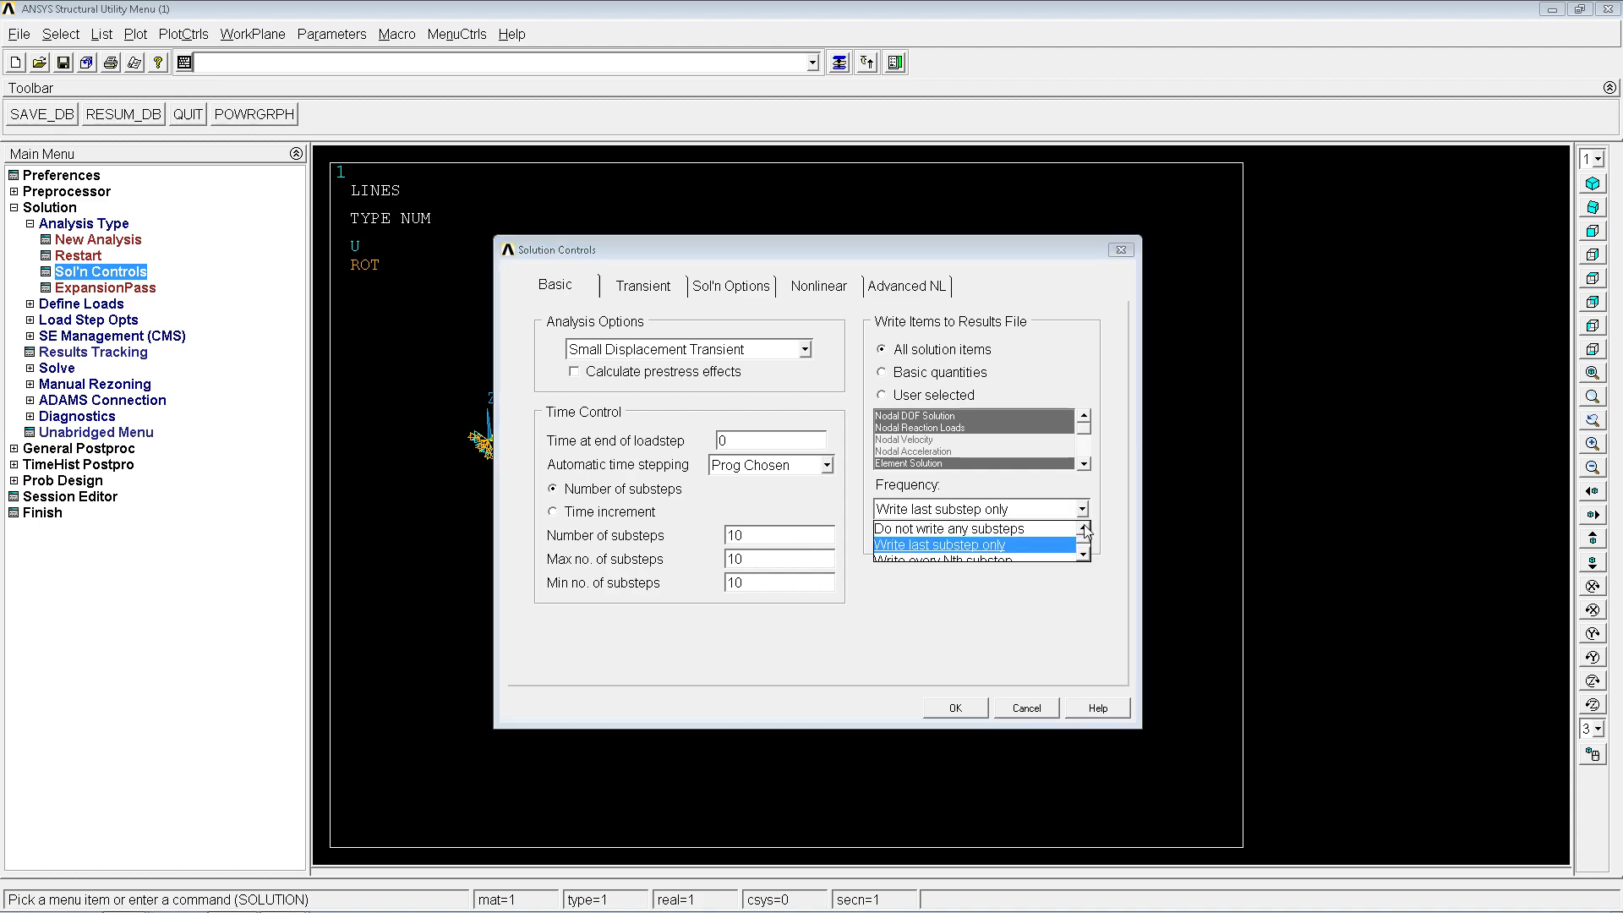
{"action": "left_click", "coordinate": [1083, 528]}
{"action": "left_click", "coordinate": [1005, 530]}
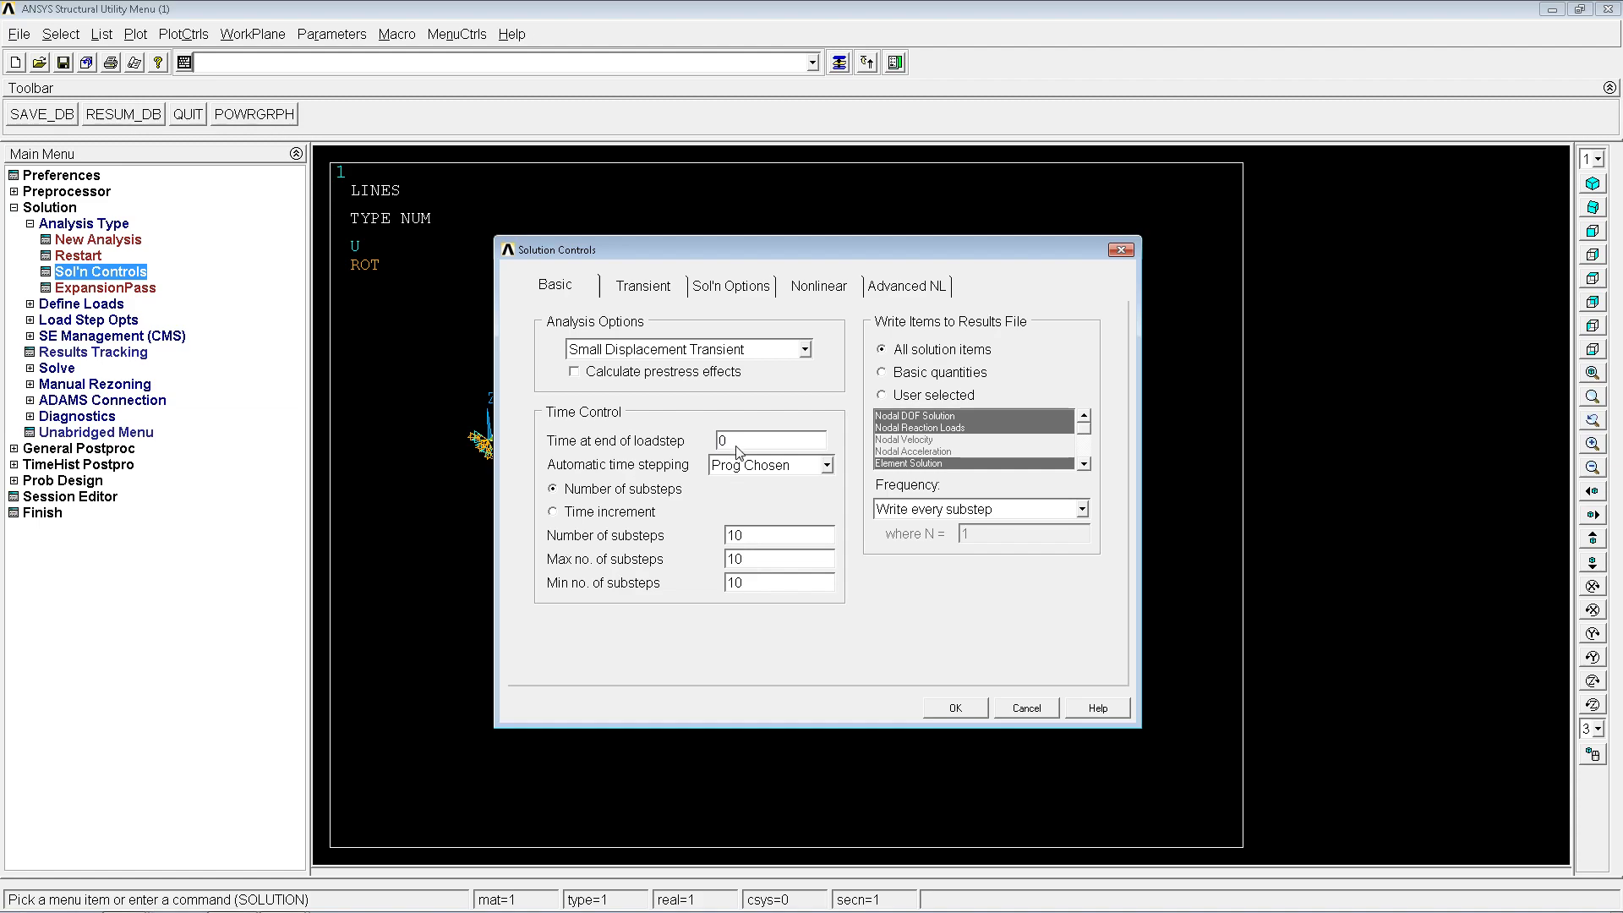
Set the load step end time to 1 and choose Ramped loading on the Transient tab
{"action": "left_click_drag", "start_coordinate": [744, 450], "coordinate": [705, 440]}
{"action": "type", "text": "1"}
{"action": "left_click", "coordinate": [643, 292]}
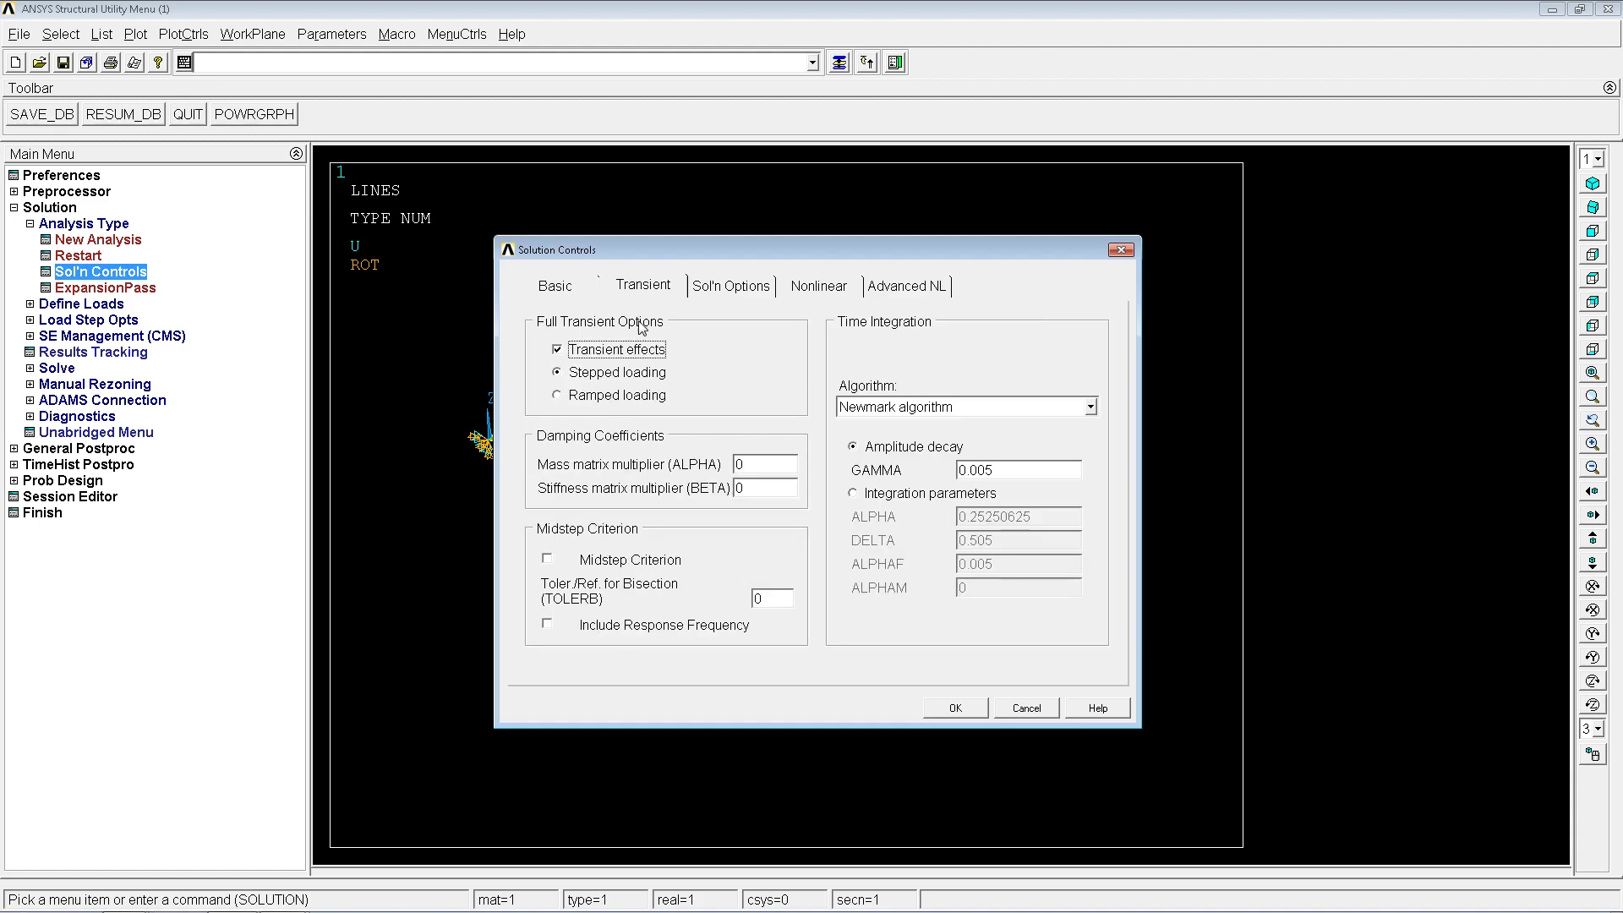
{"action": "left_click", "coordinate": [594, 400]}
{"action": "left_click", "coordinate": [581, 292]}
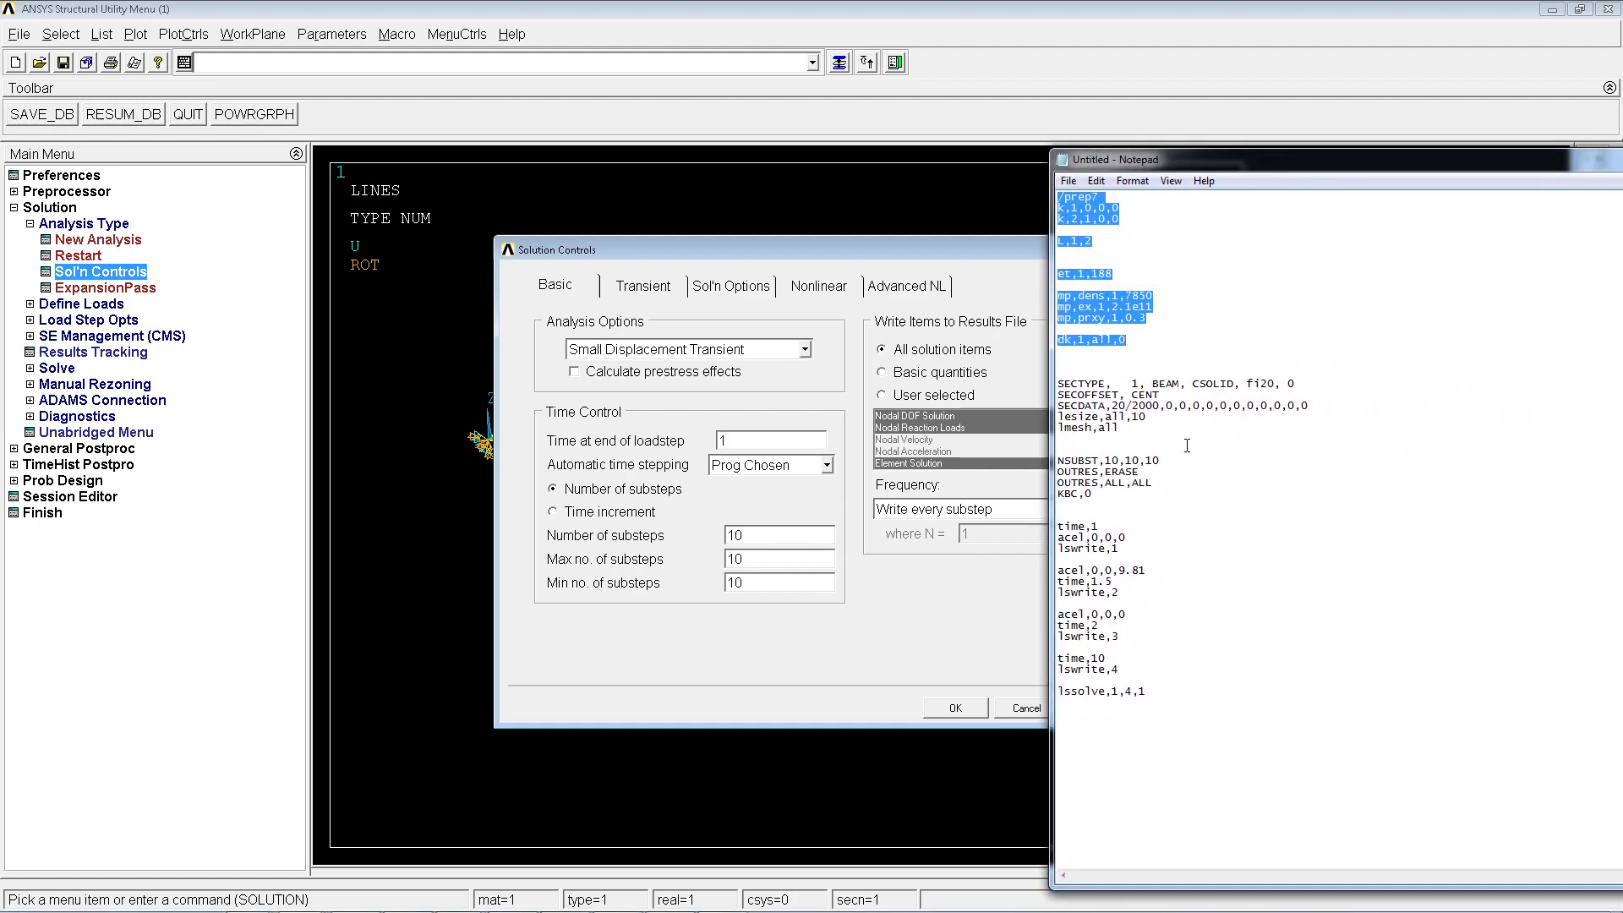
Select the substep and output commands in the script and review the Transient options
{"action": "left_click_drag", "start_coordinate": [1186, 445], "coordinate": [1098, 376]}
{"action": "left_click", "coordinate": [1140, 459]}
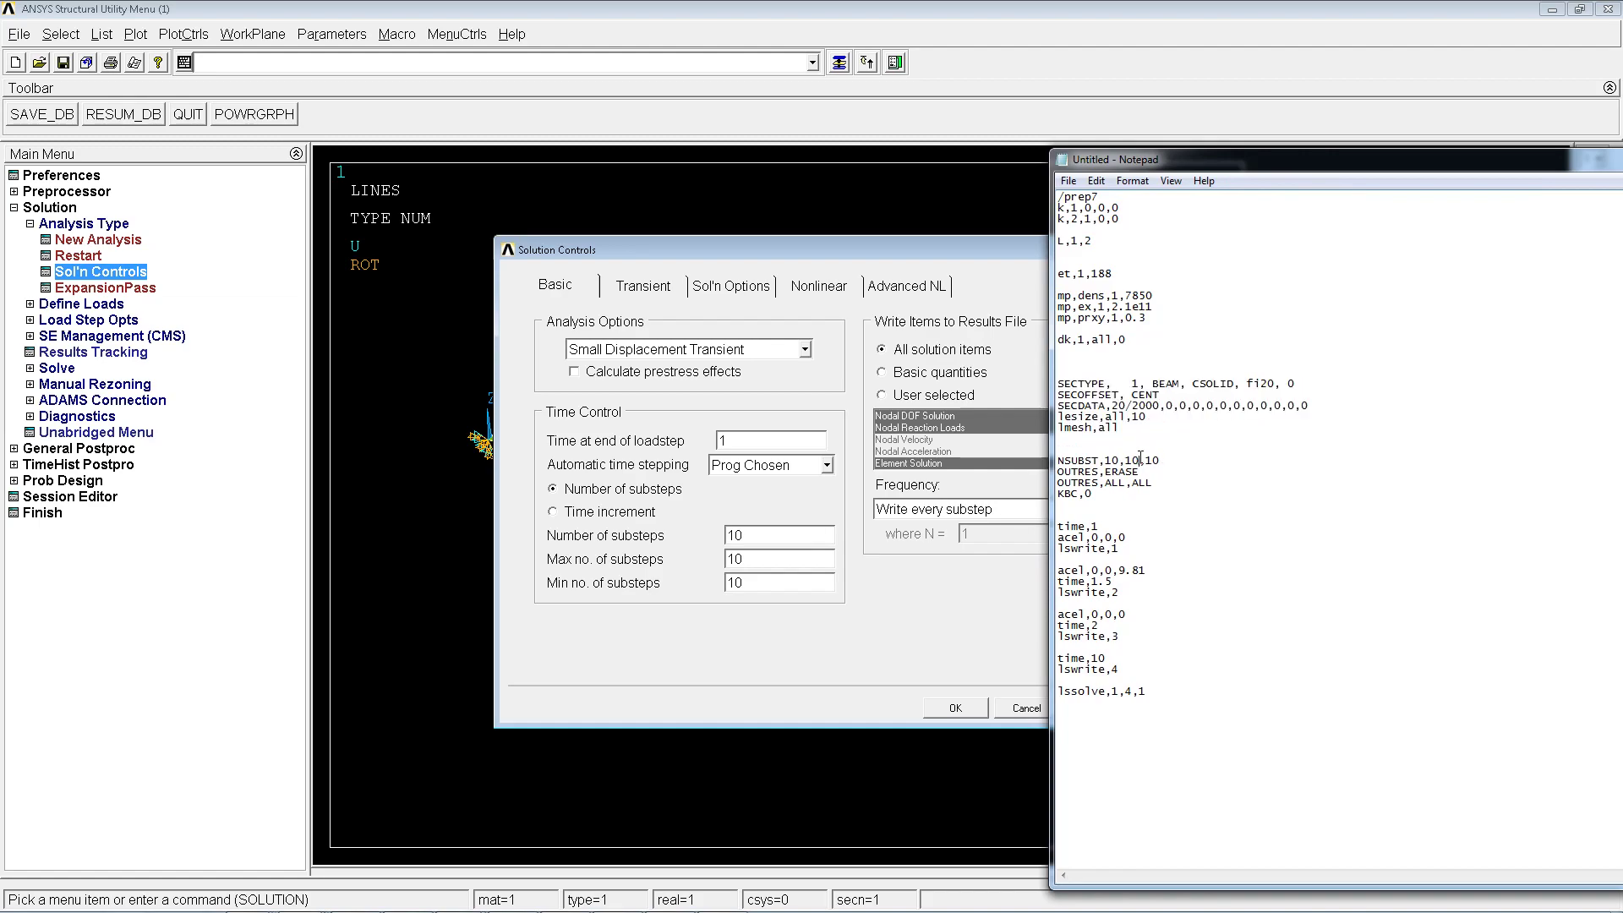
{"action": "left_click_drag", "start_coordinate": [1140, 459], "coordinate": [1059, 449]}
{"action": "left_click", "coordinate": [1126, 500]}
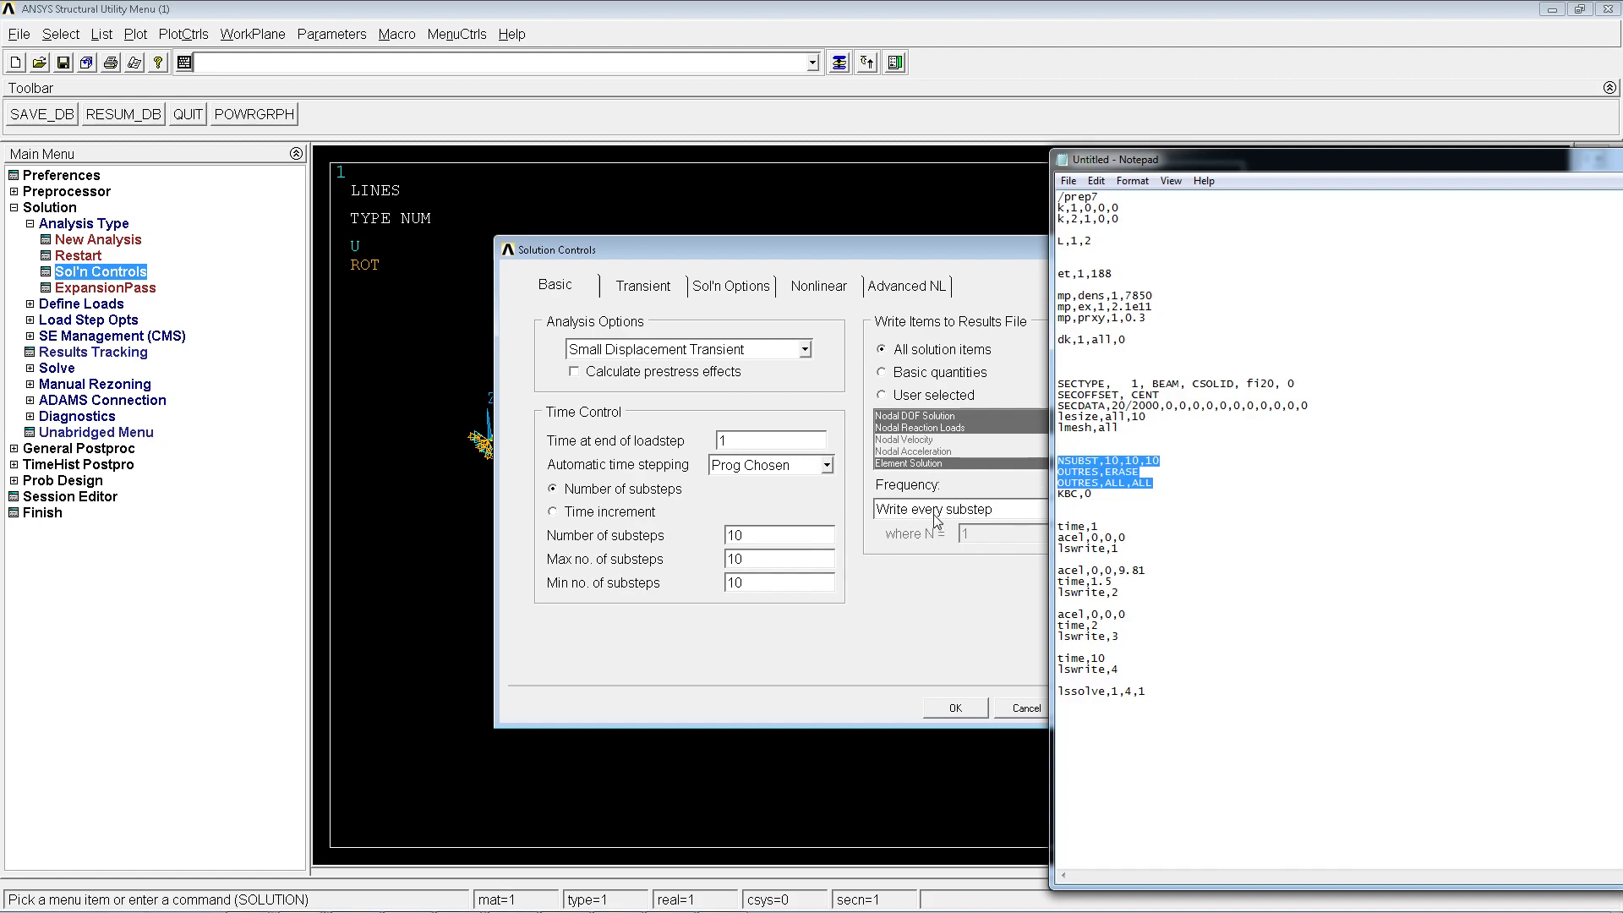
{"action": "left_click", "coordinate": [1155, 483]}
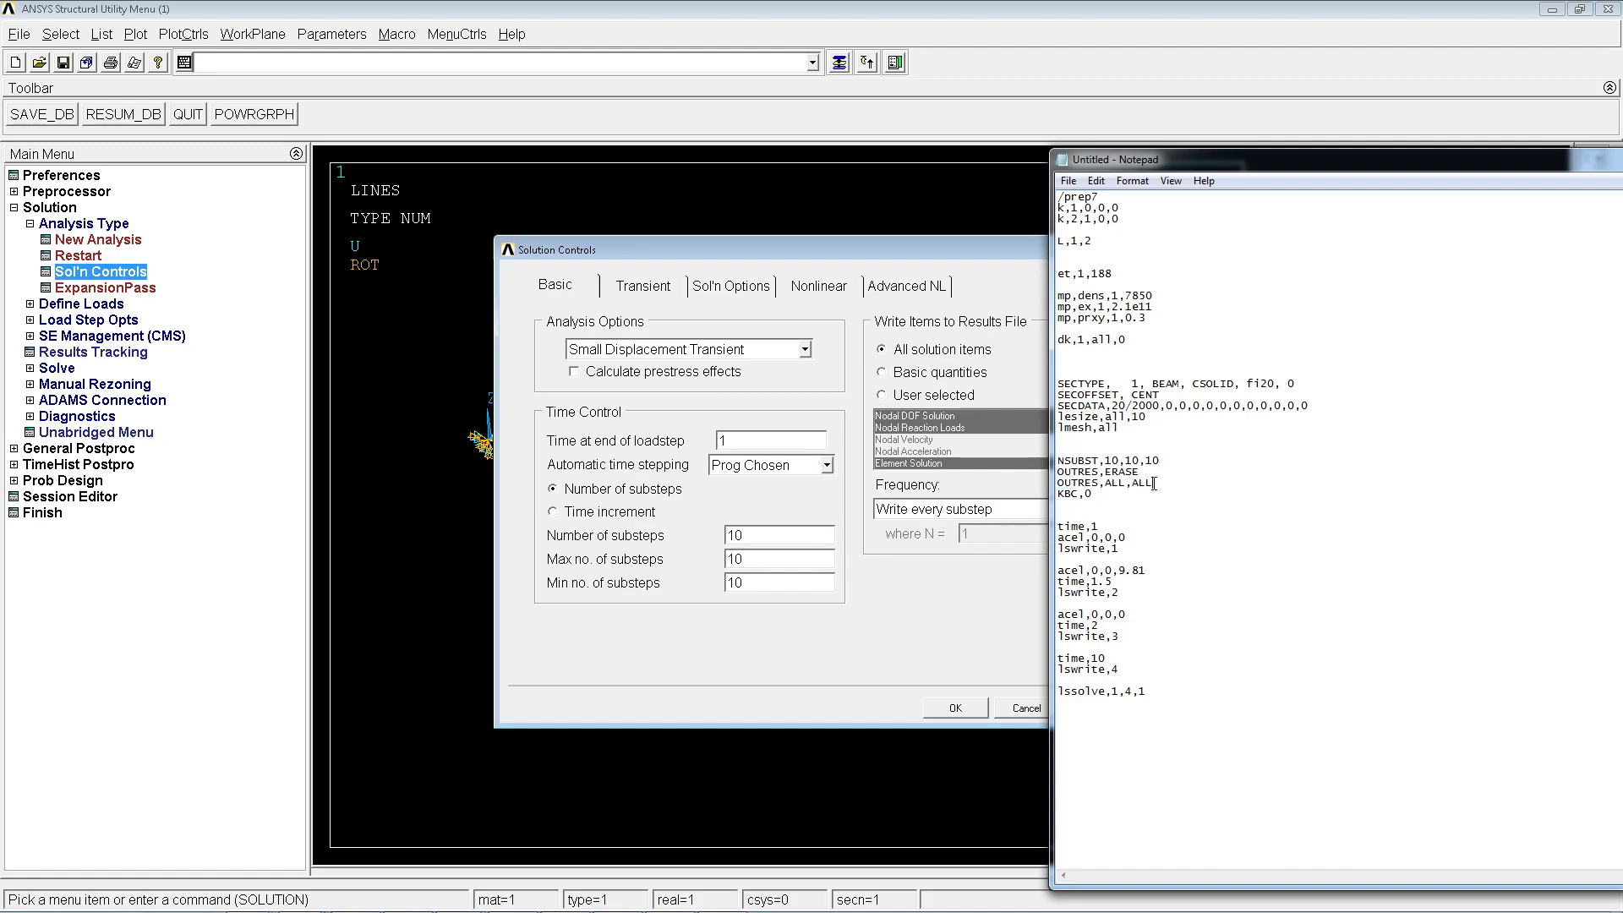
{"action": "left_click", "coordinate": [643, 286]}
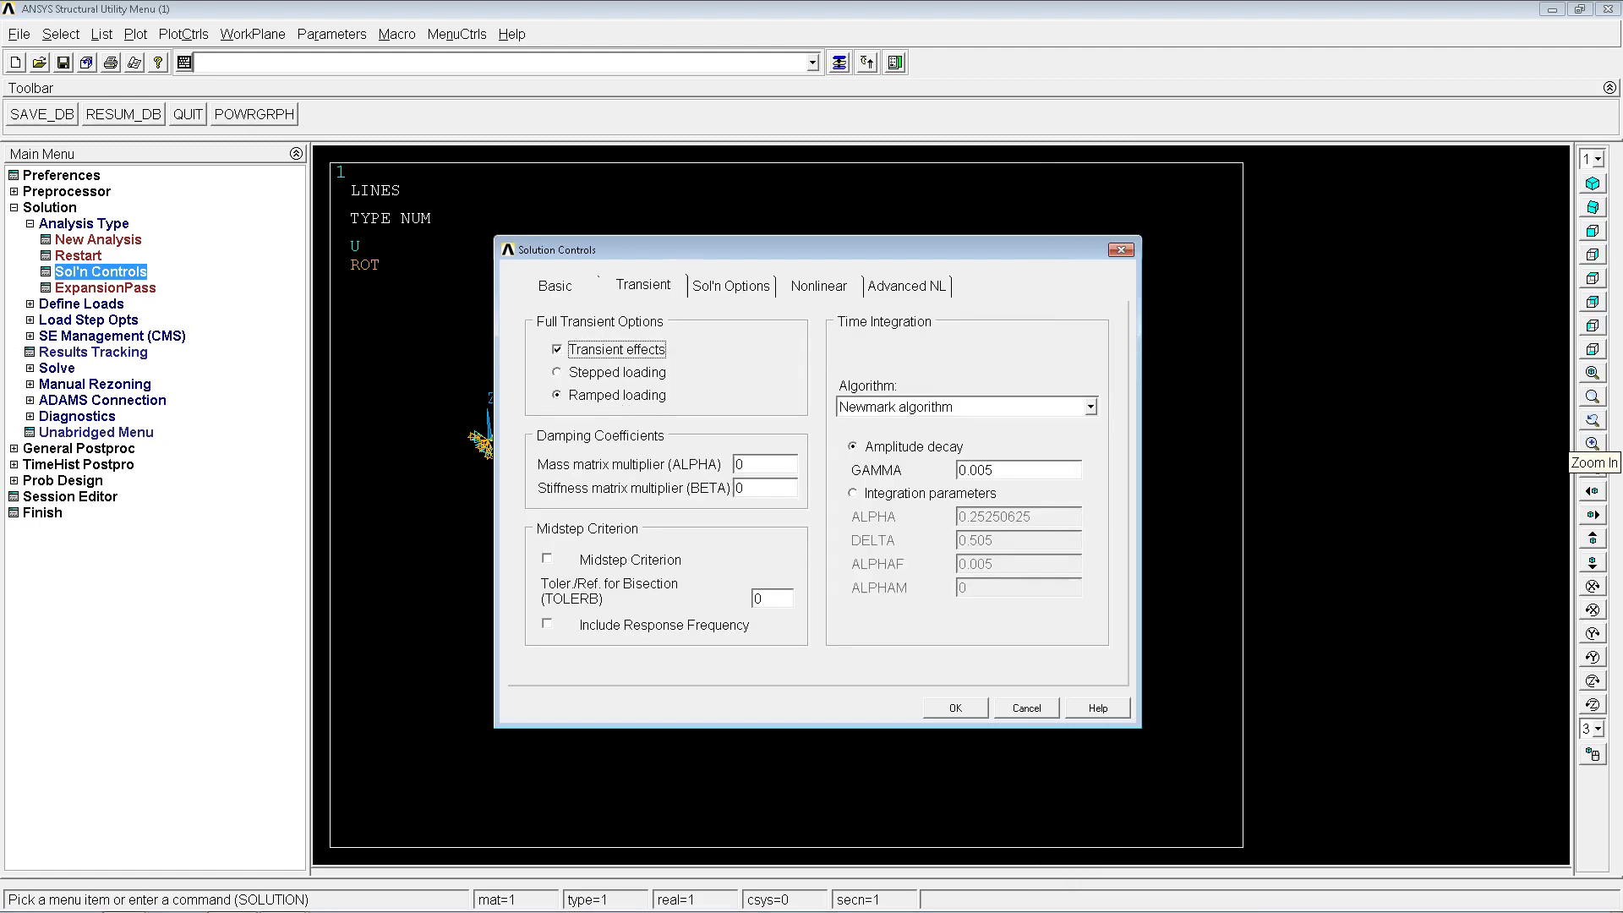
Cancel Solution Controls and run NSUBST,10,10,10, OUTRES,ERASE, OUTRES,ALL,ALL and KBC,0 from the command line
{"action": "left_click", "coordinate": [1620, 470]}
{"action": "left_click_drag", "start_coordinate": [1144, 499], "coordinate": [1058, 461]}
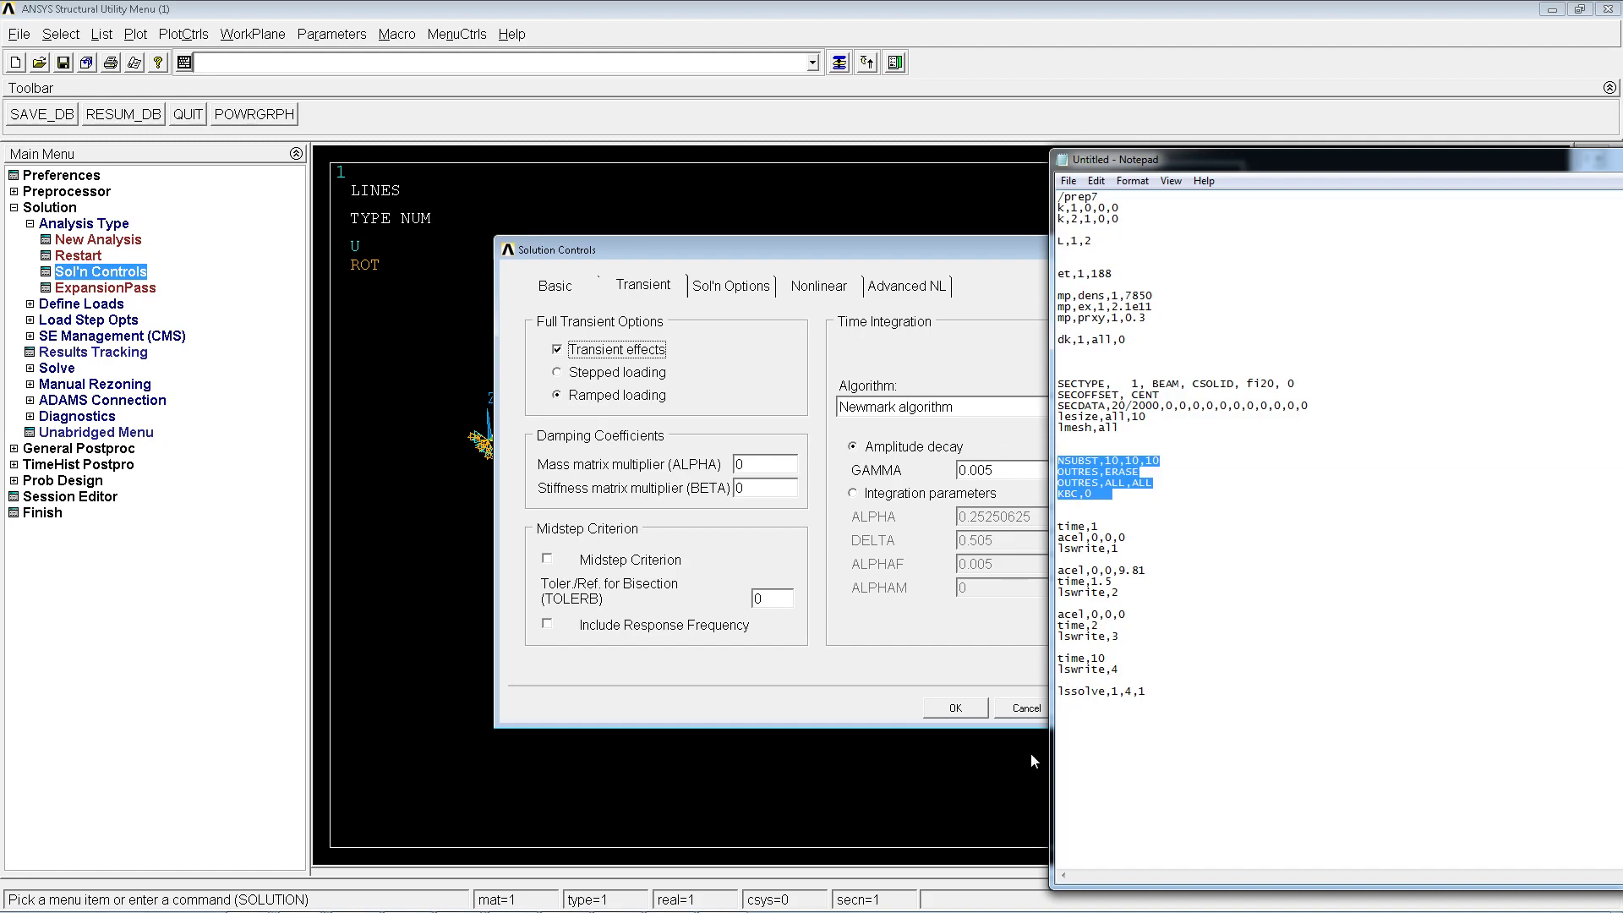
{"action": "left_click", "coordinate": [1032, 708]}
{"action": "left_click", "coordinate": [675, 56]}
{"action": "type", "text": "NSUBST,10,10,10OUTRES,ERASEOUTRES,ALL,ALLKBC,0"}
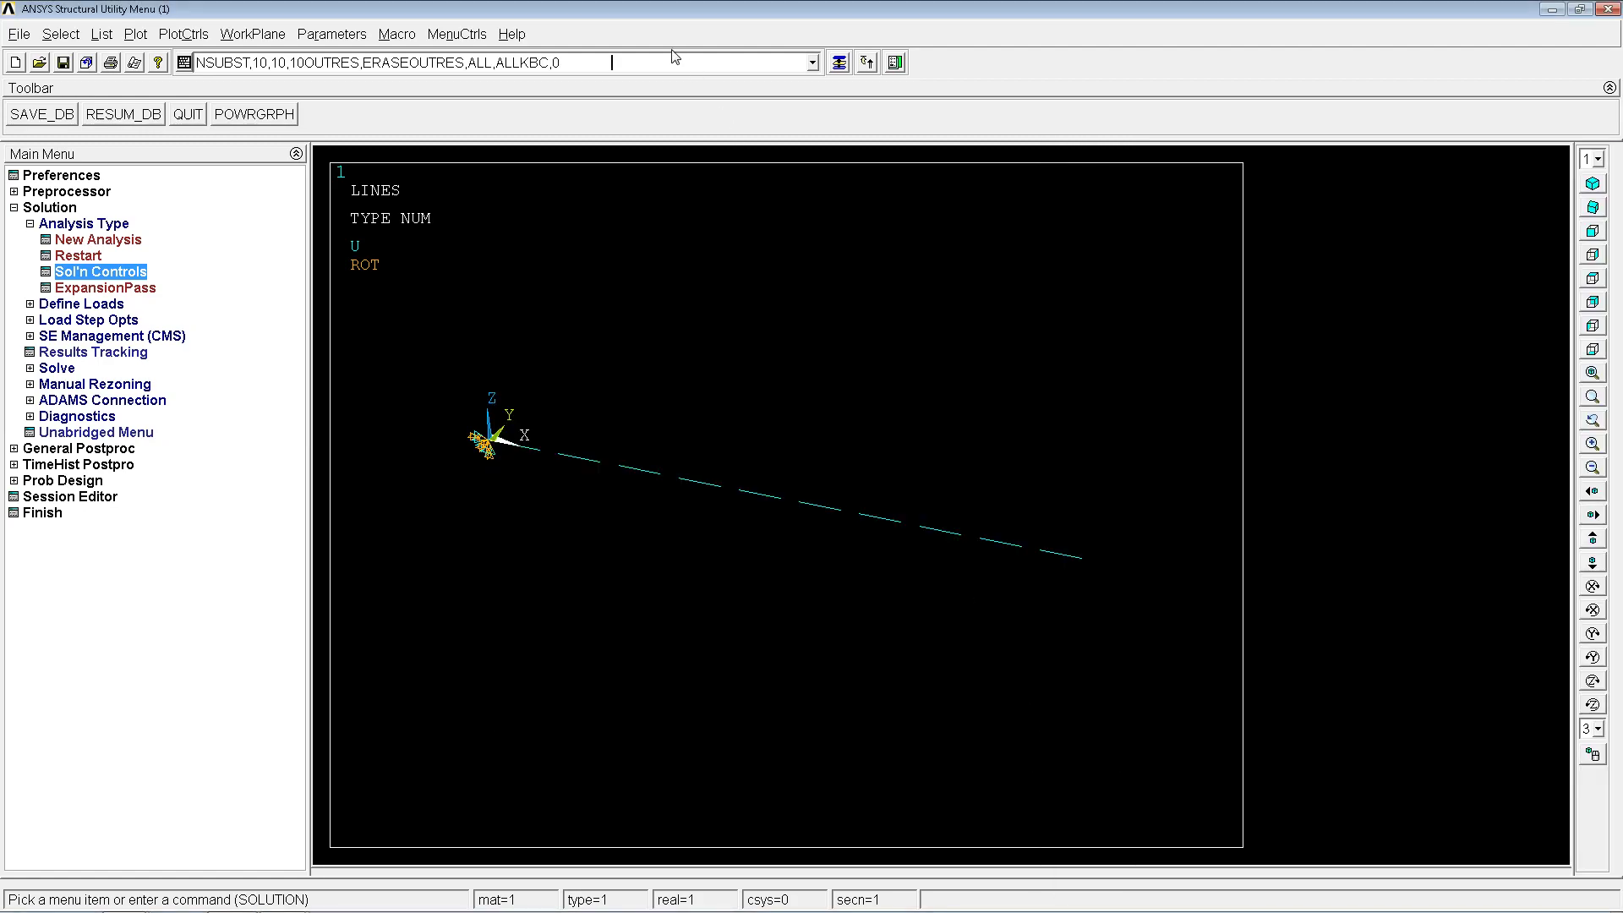
{"action": "key", "text": "Return"}
{"action": "left_click", "coordinate": [1620, 470]}
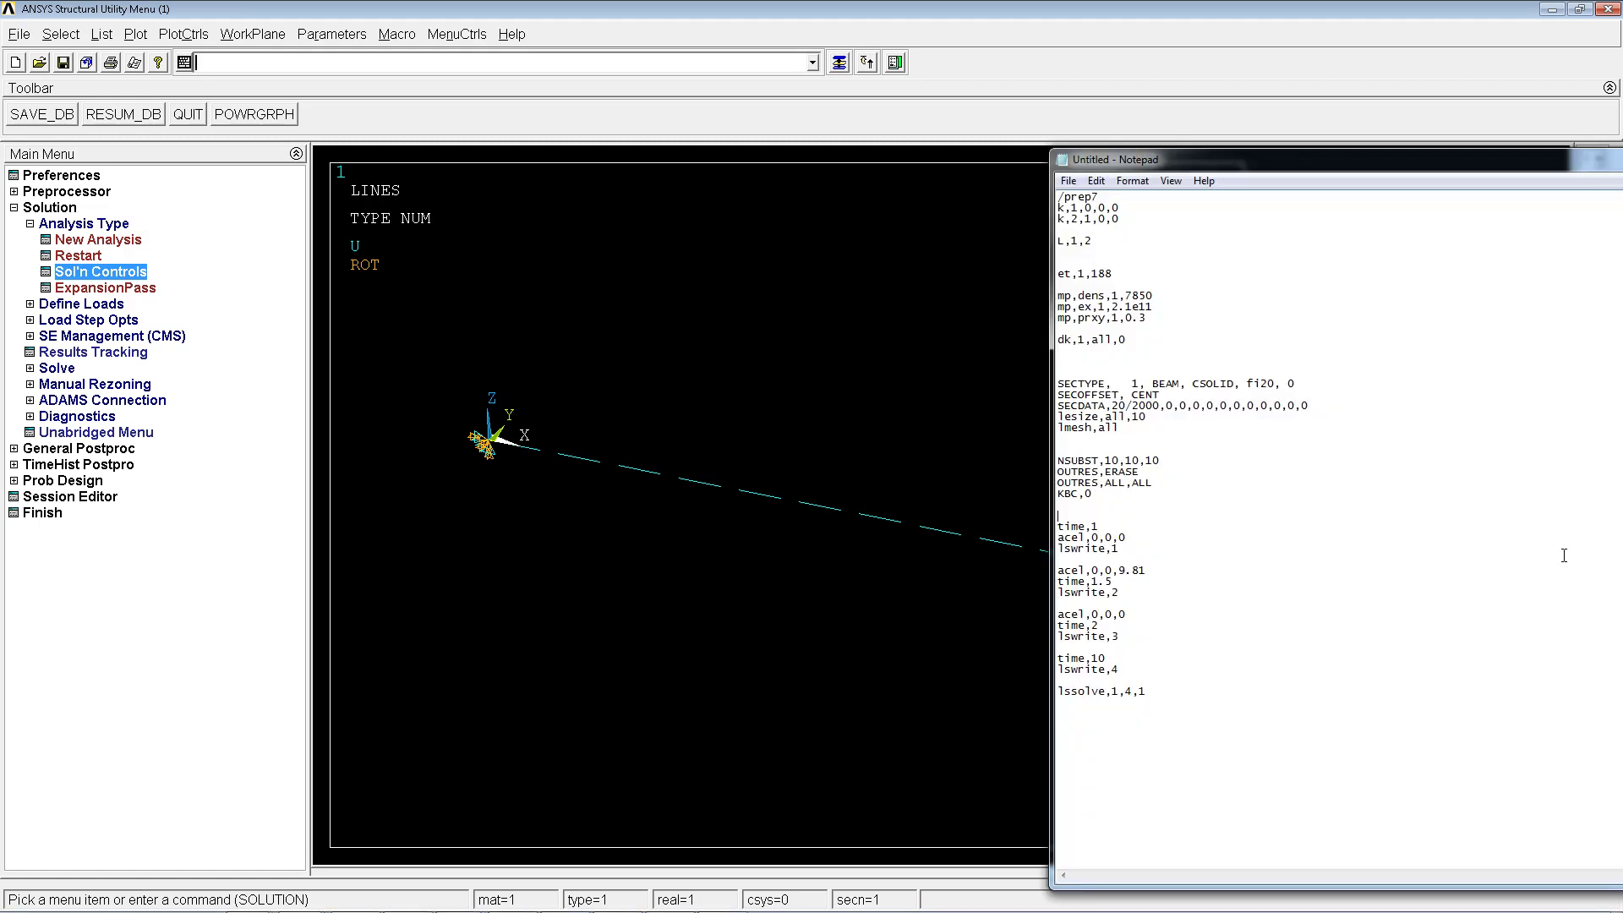
Open Write LS File under Solution > Load Step Opts
{"action": "left_click_drag", "start_coordinate": [1114, 514], "coordinate": [1060, 531]}
{"action": "left_click", "coordinate": [1113, 516]}
{"action": "left_click", "coordinate": [1126, 521]}
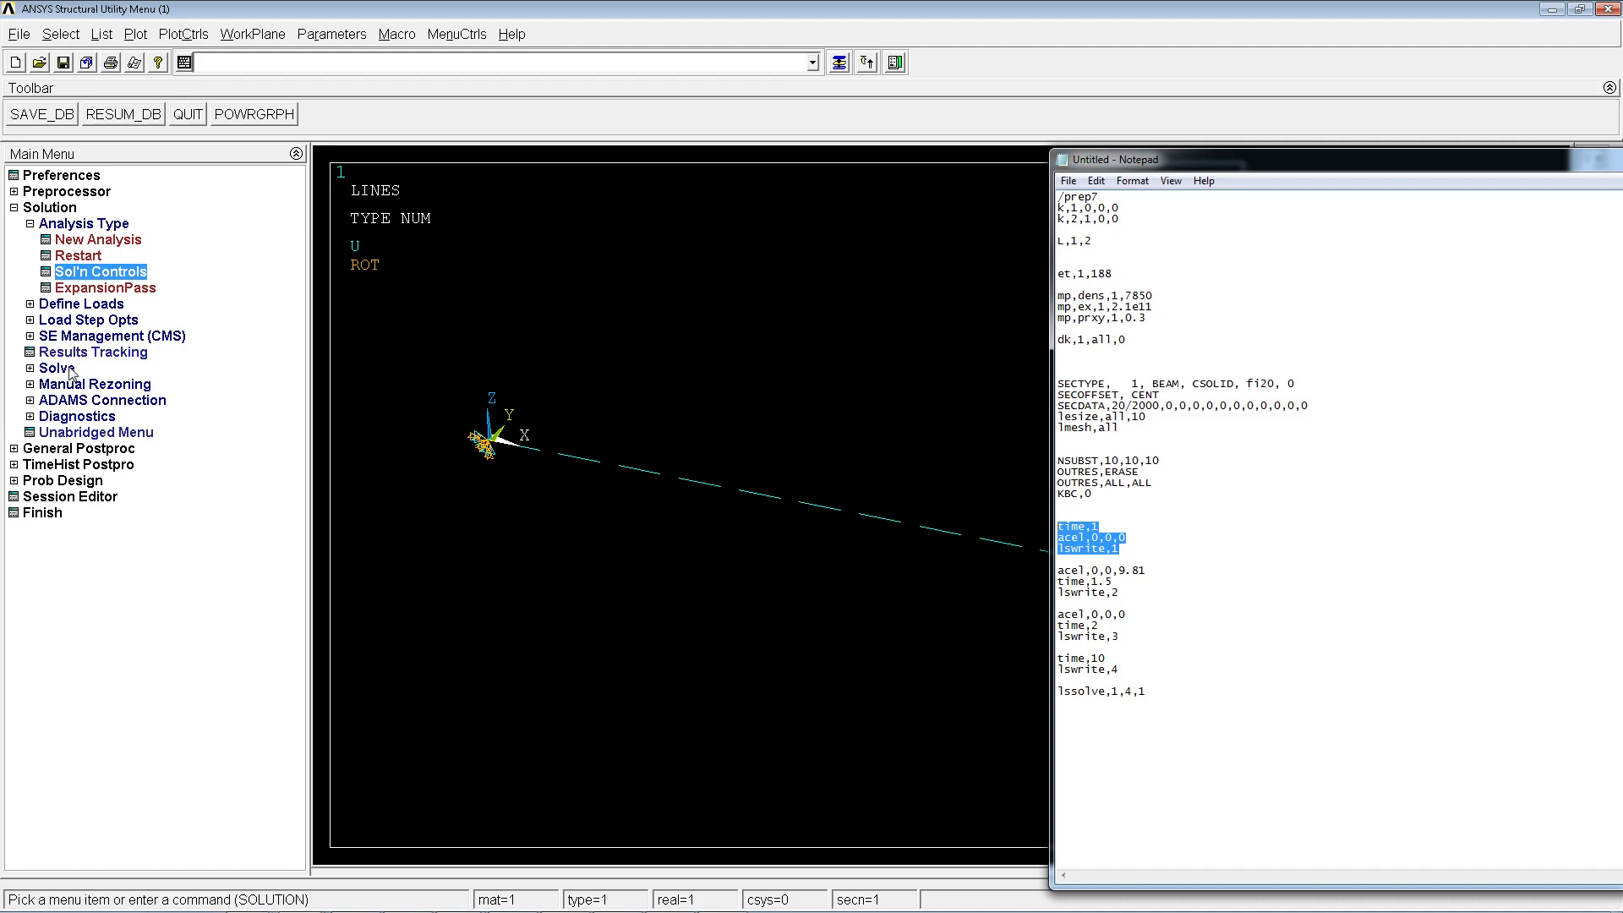
{"action": "left_click", "coordinate": [89, 321]}
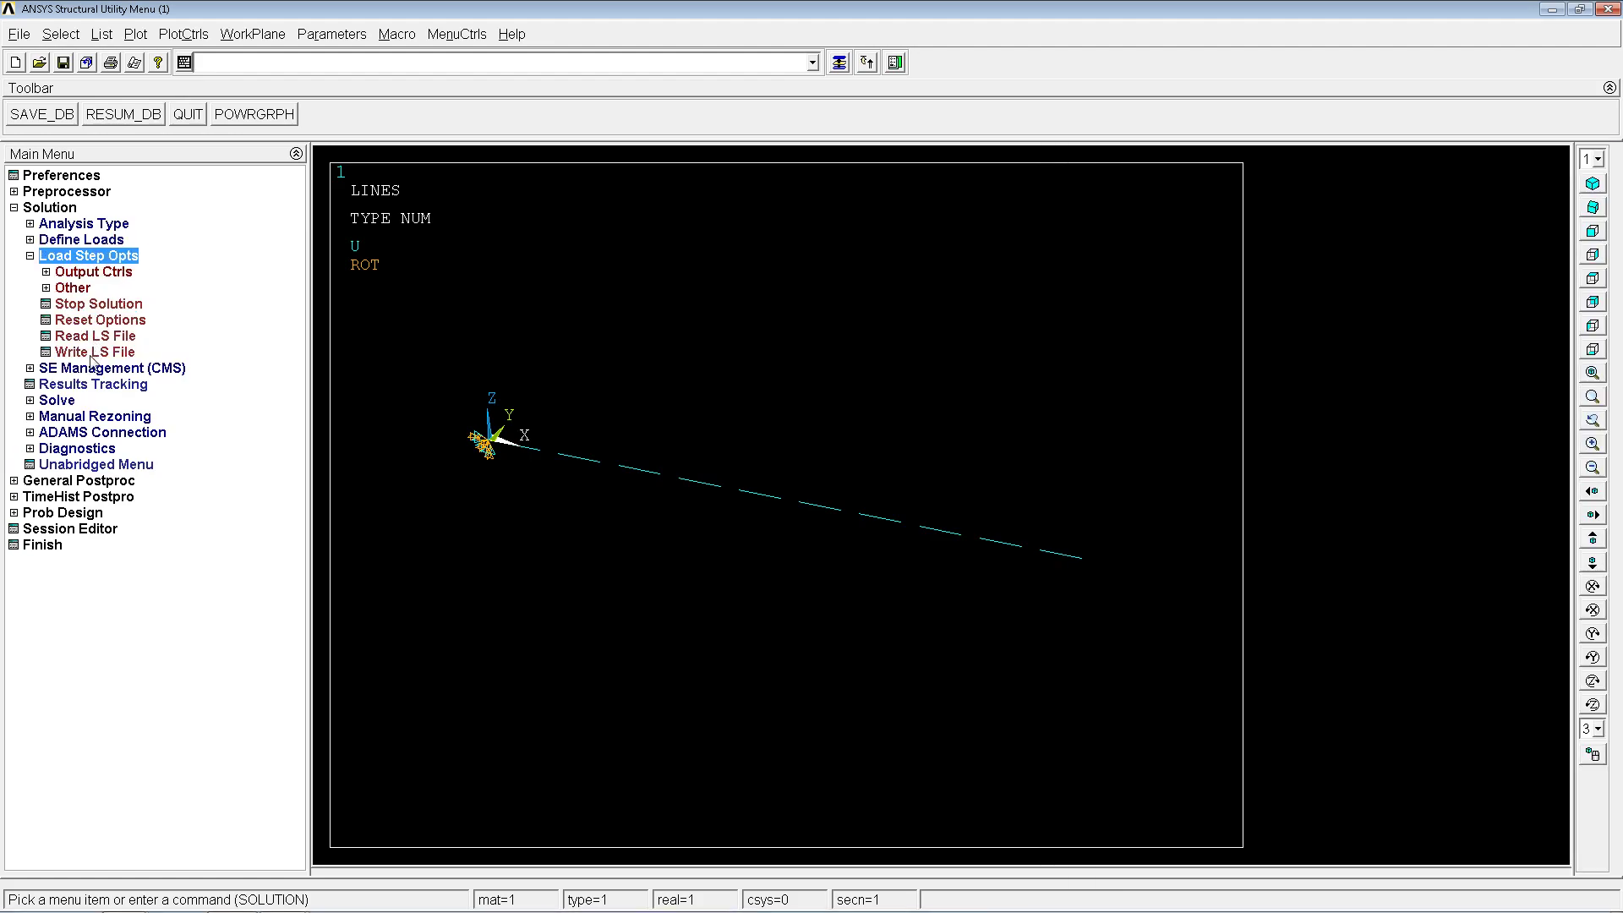
{"action": "left_click", "coordinate": [101, 353]}
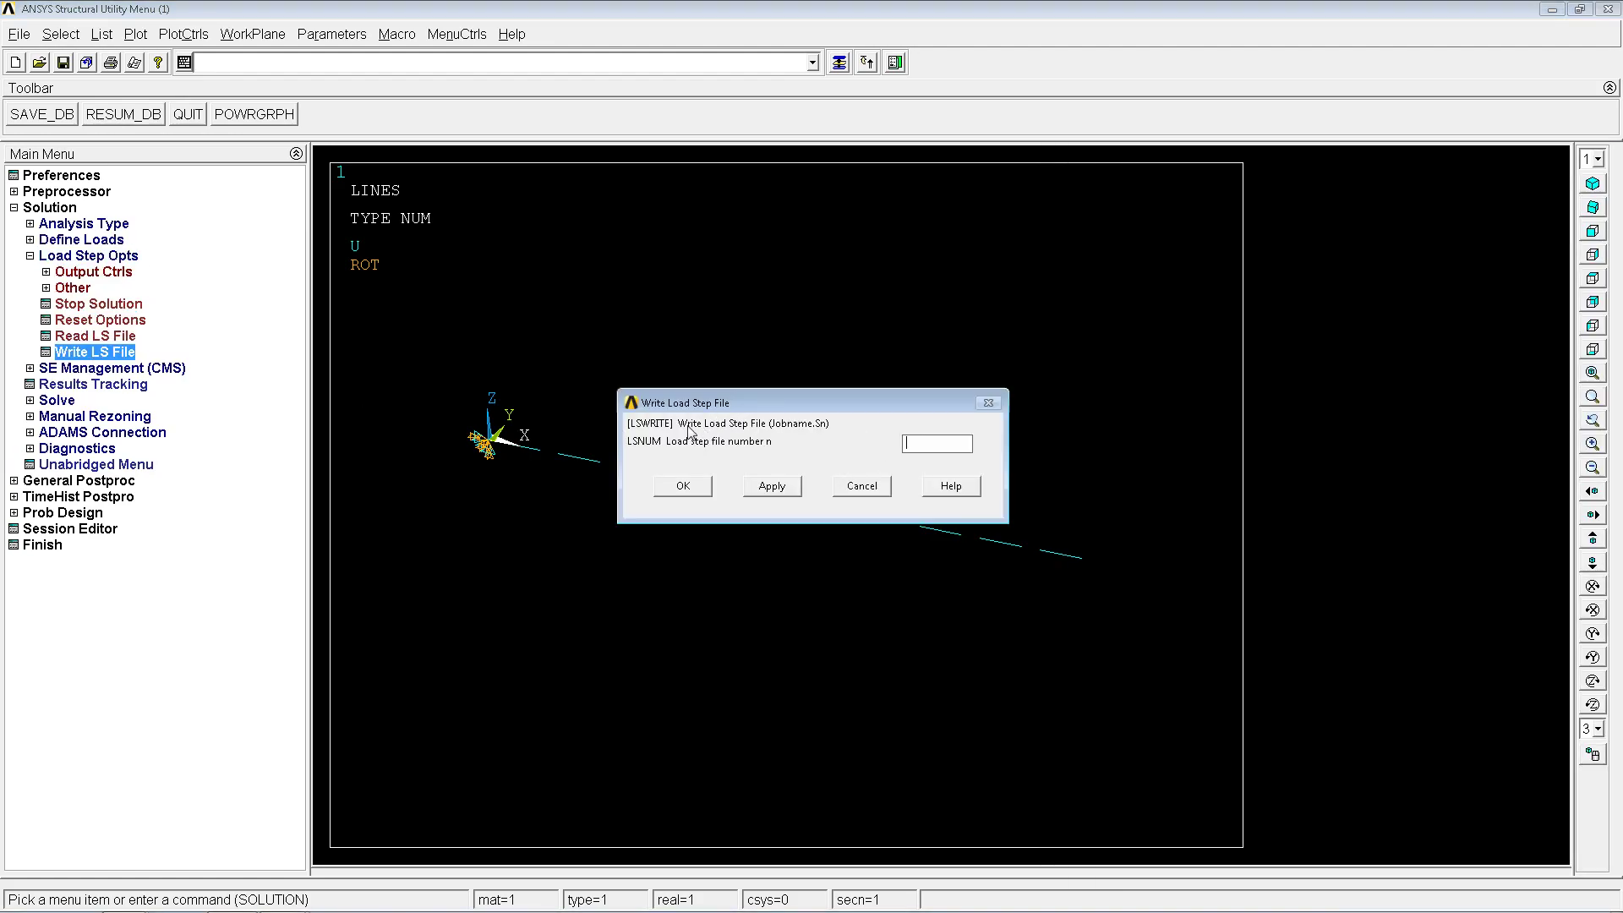
Cancel the dialog and run time,1, acel,0,0,0 and lswrite,1 from the command line instead
{"action": "type", "text": "1"}
{"action": "left_click", "coordinate": [858, 488]}
{"action": "key", "text": "alt+Tab"}
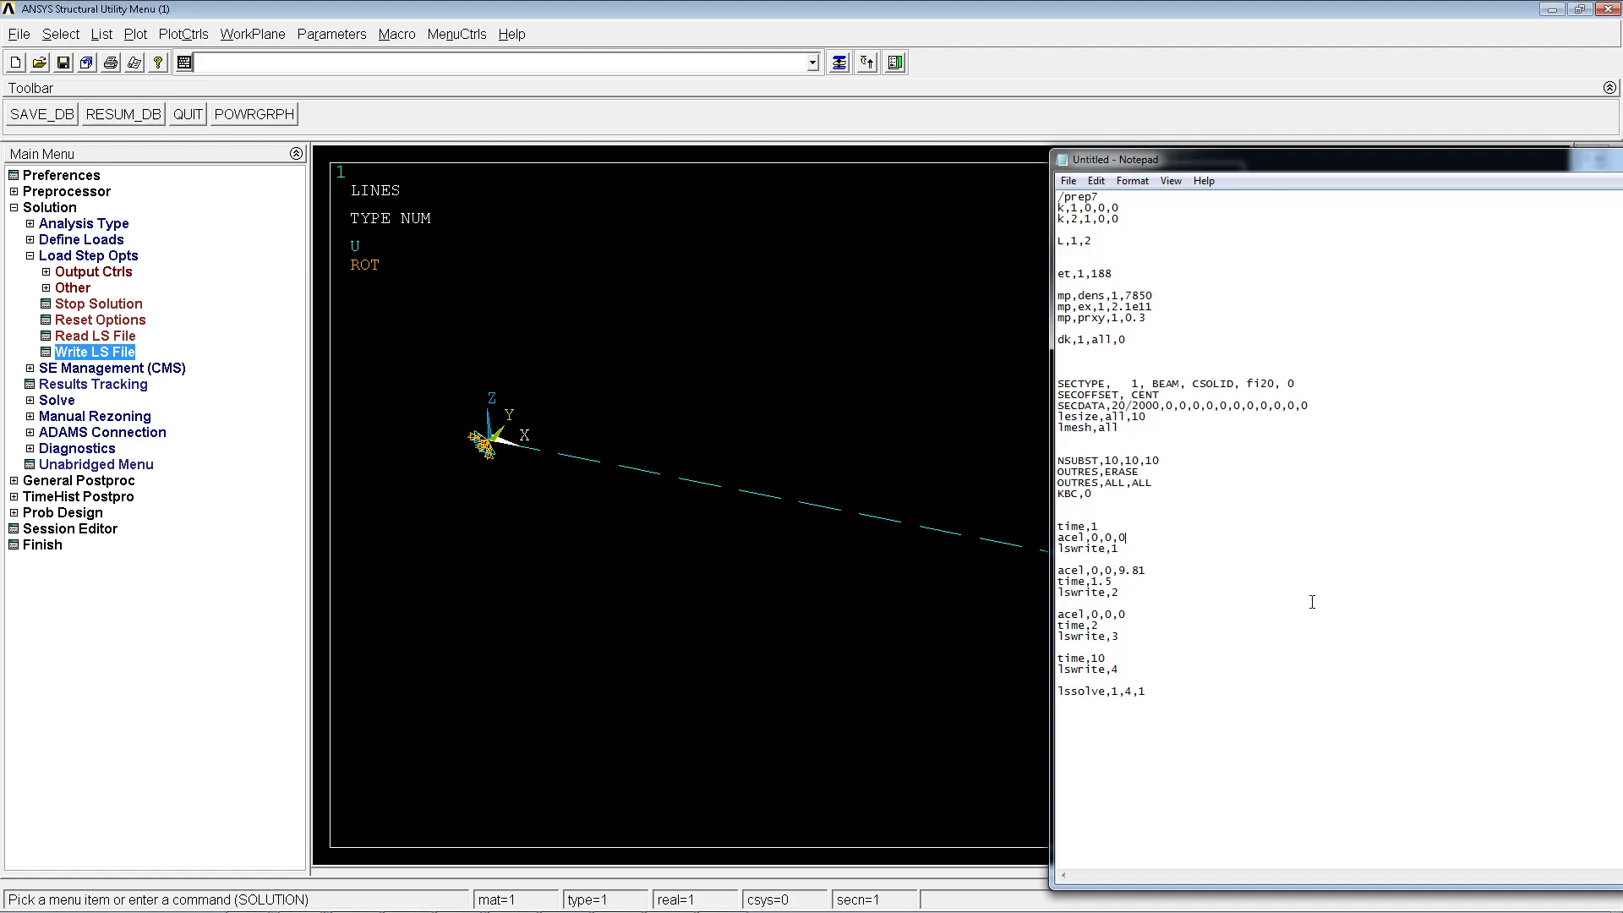
{"action": "left_click_drag", "start_coordinate": [1121, 550], "coordinate": [1051, 525]}
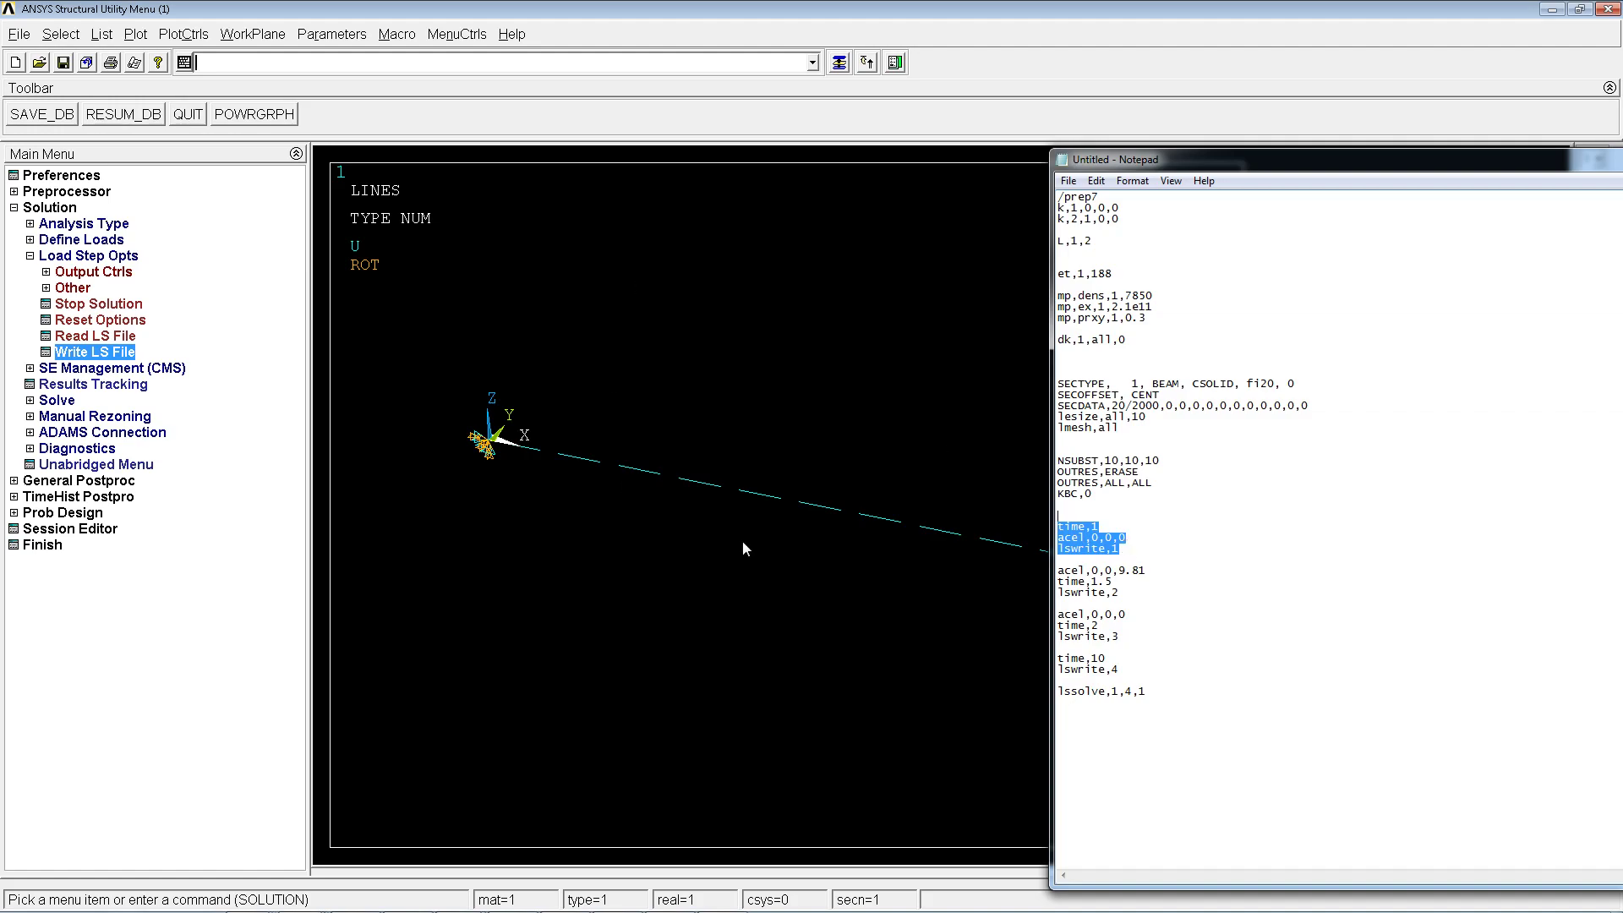
{"action": "right_click", "coordinate": [1094, 536]}
{"action": "left_click", "coordinate": [1138, 590]}
{"action": "left_click", "coordinate": [643, 65]}
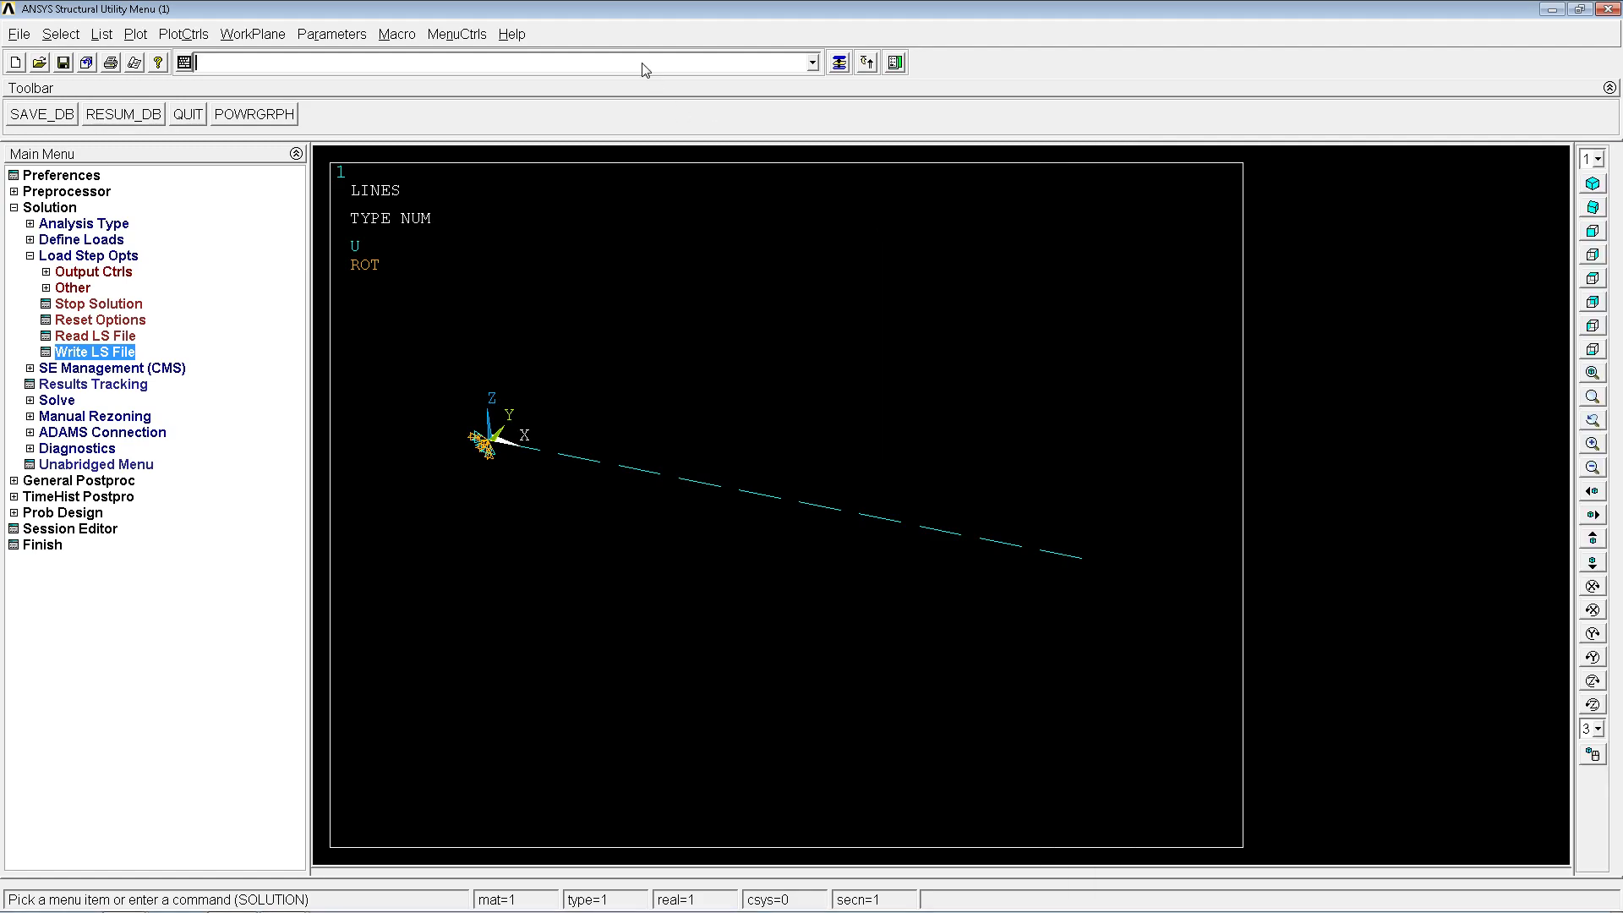
{"action": "key", "text": "ctrl+v"}
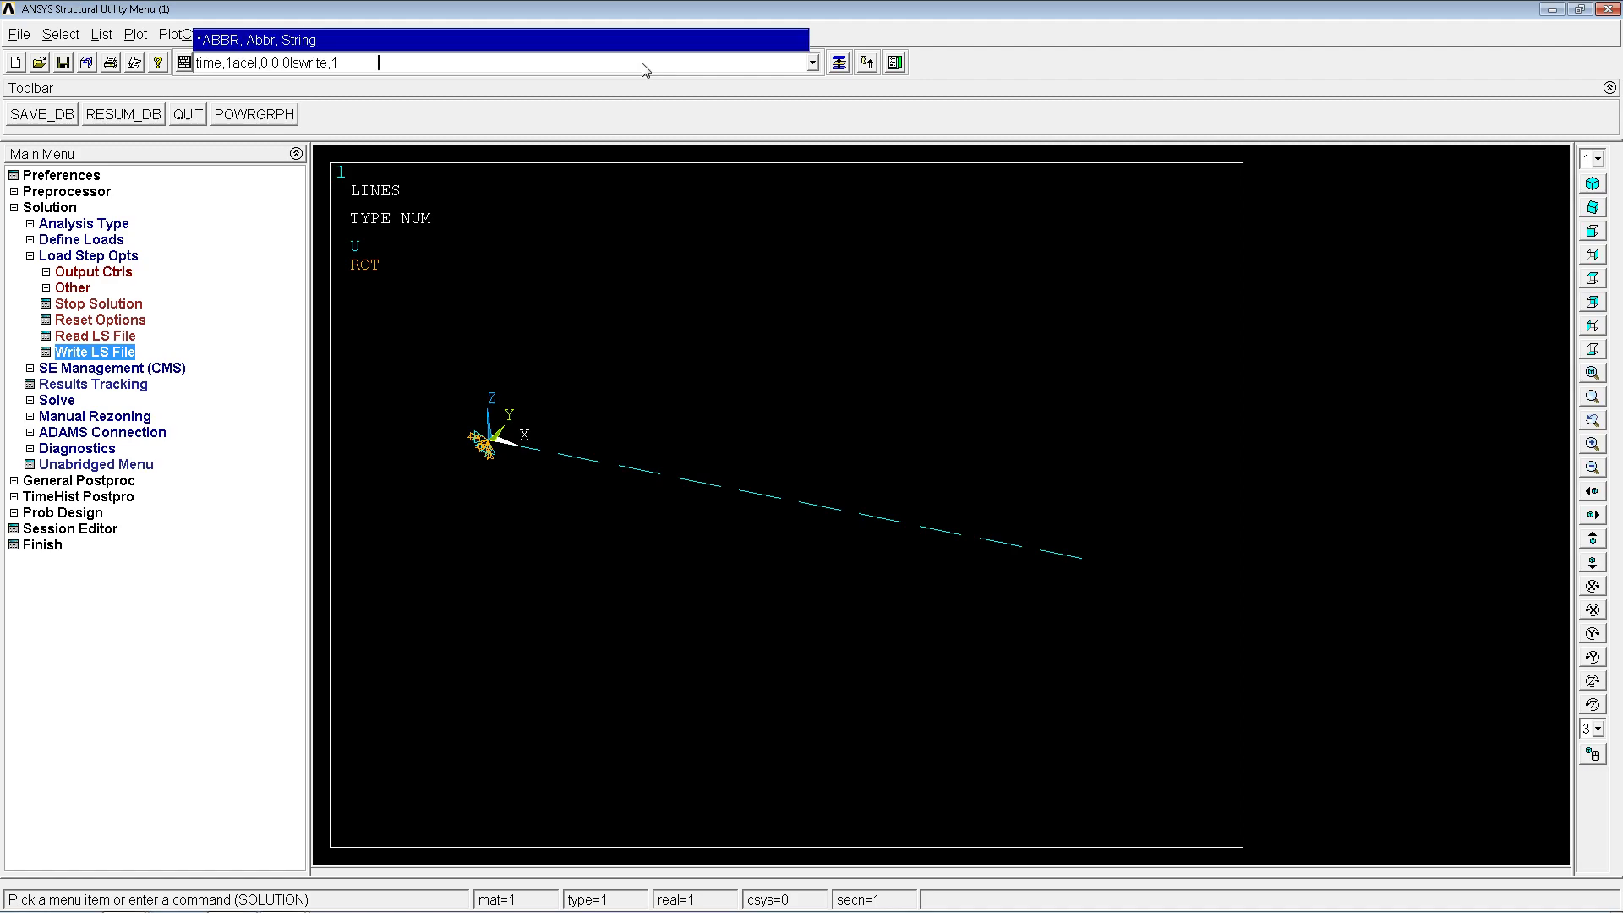
{"action": "key", "text": "Return"}
{"action": "key", "text": "alt+Tab"}
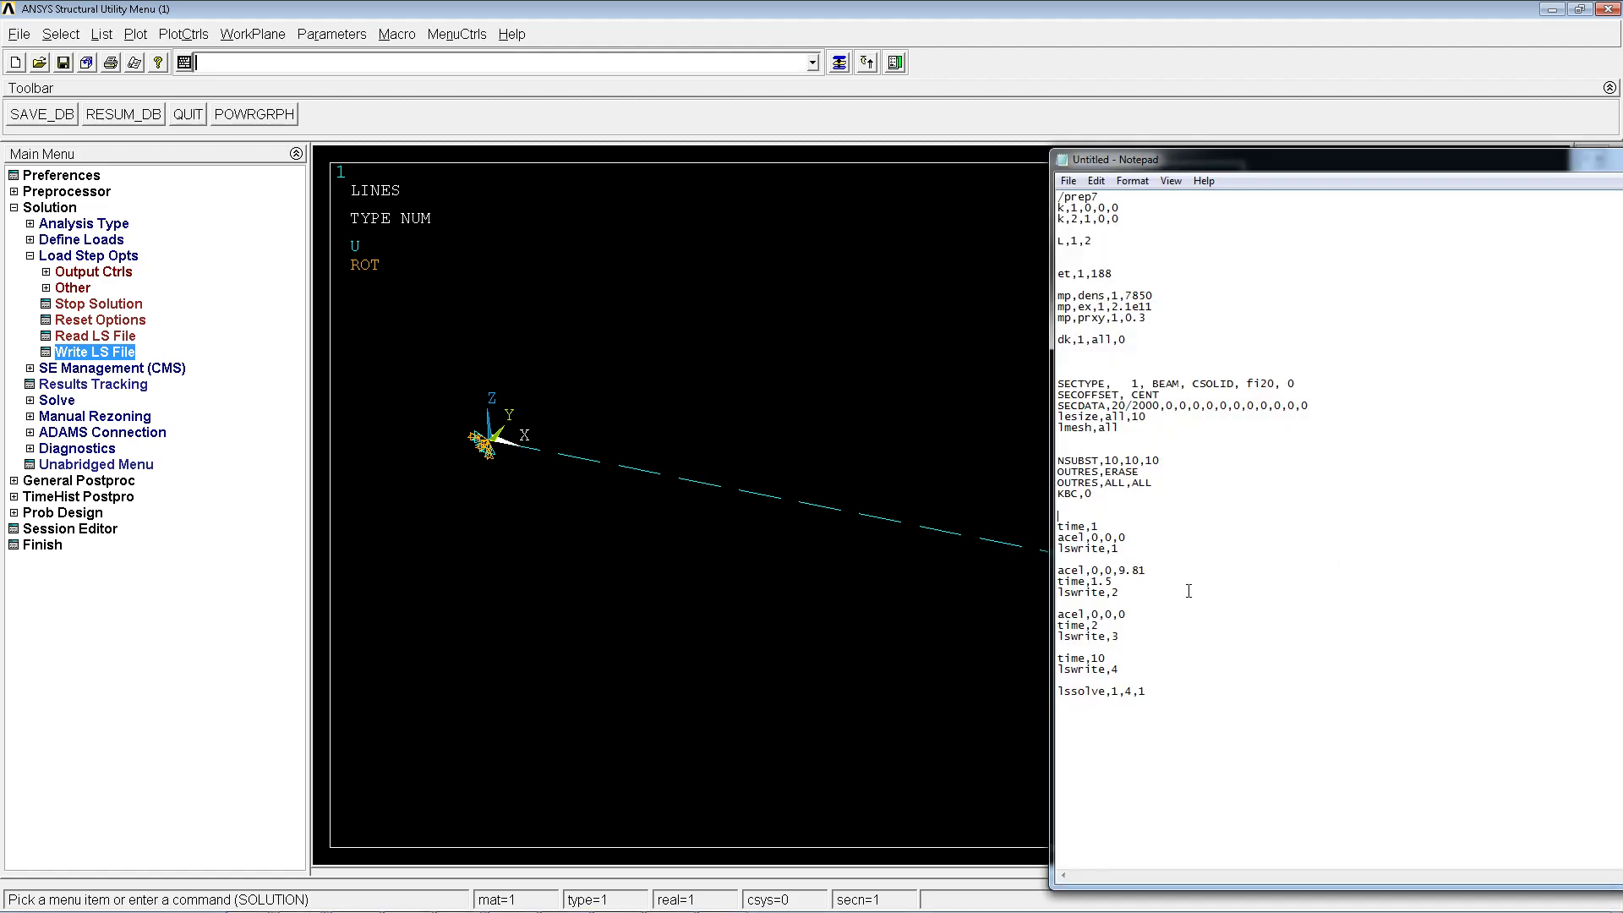
{"action": "mouse_move", "coordinate": [1162, 572]}
{"action": "left_mouse_down"}
{"action": "mouse_move", "coordinate": [1058, 572]}
{"action": "mouse_move", "coordinate": [1138, 594]}
{"action": "left_mouse_up"}
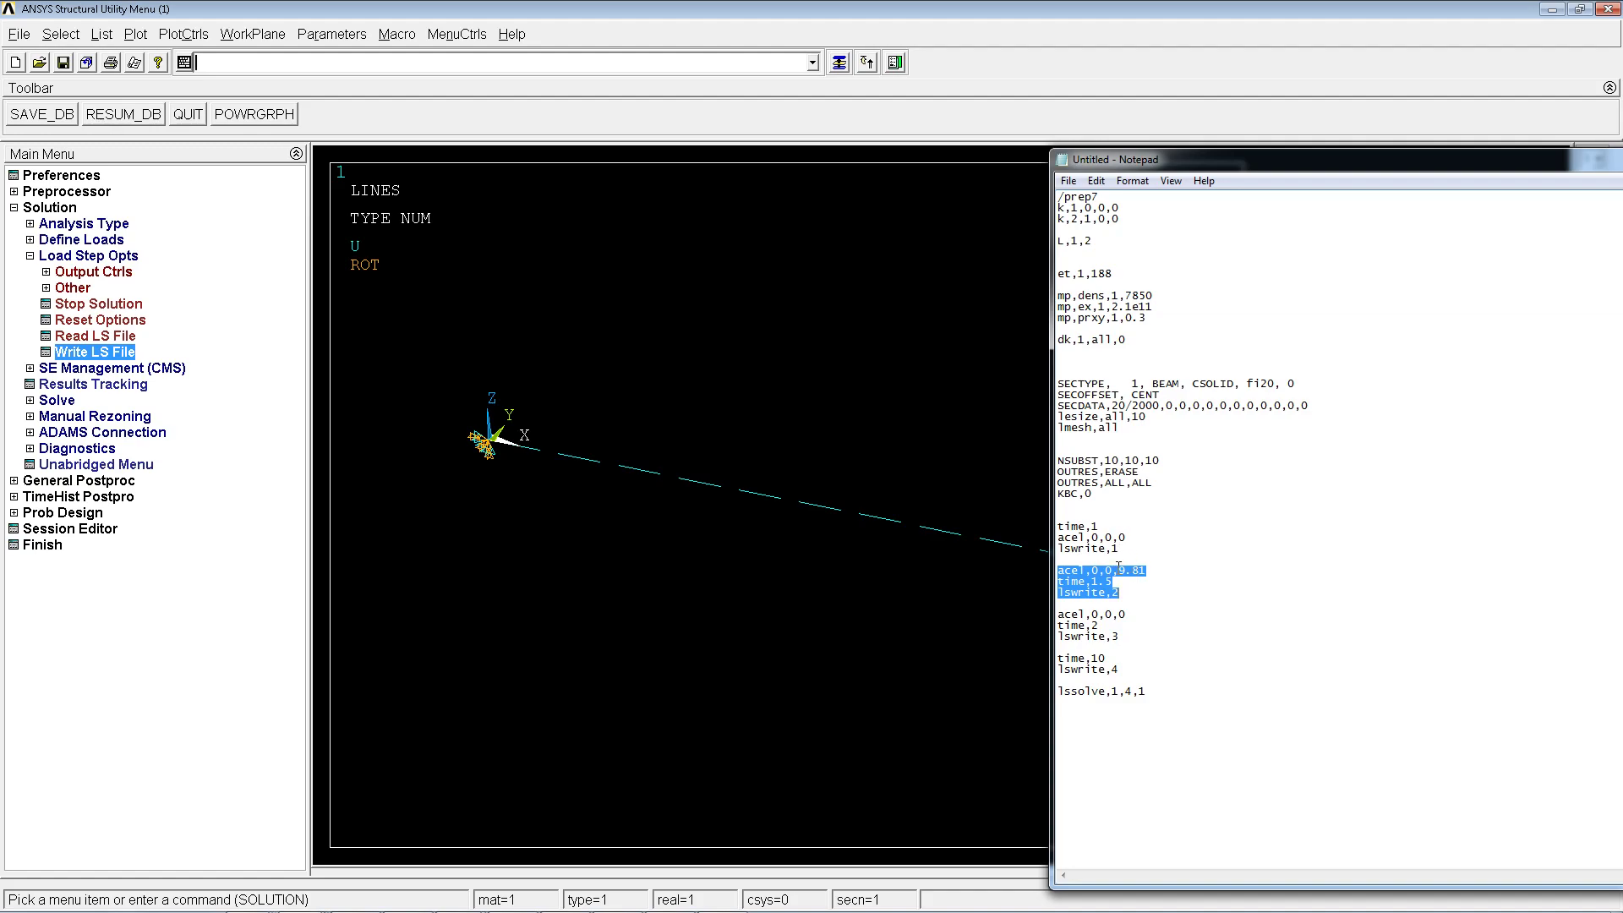
Run the second load step block: 9.81 acceleration, time 1.5, lswrite,2
{"action": "left_click", "coordinate": [683, 66]}
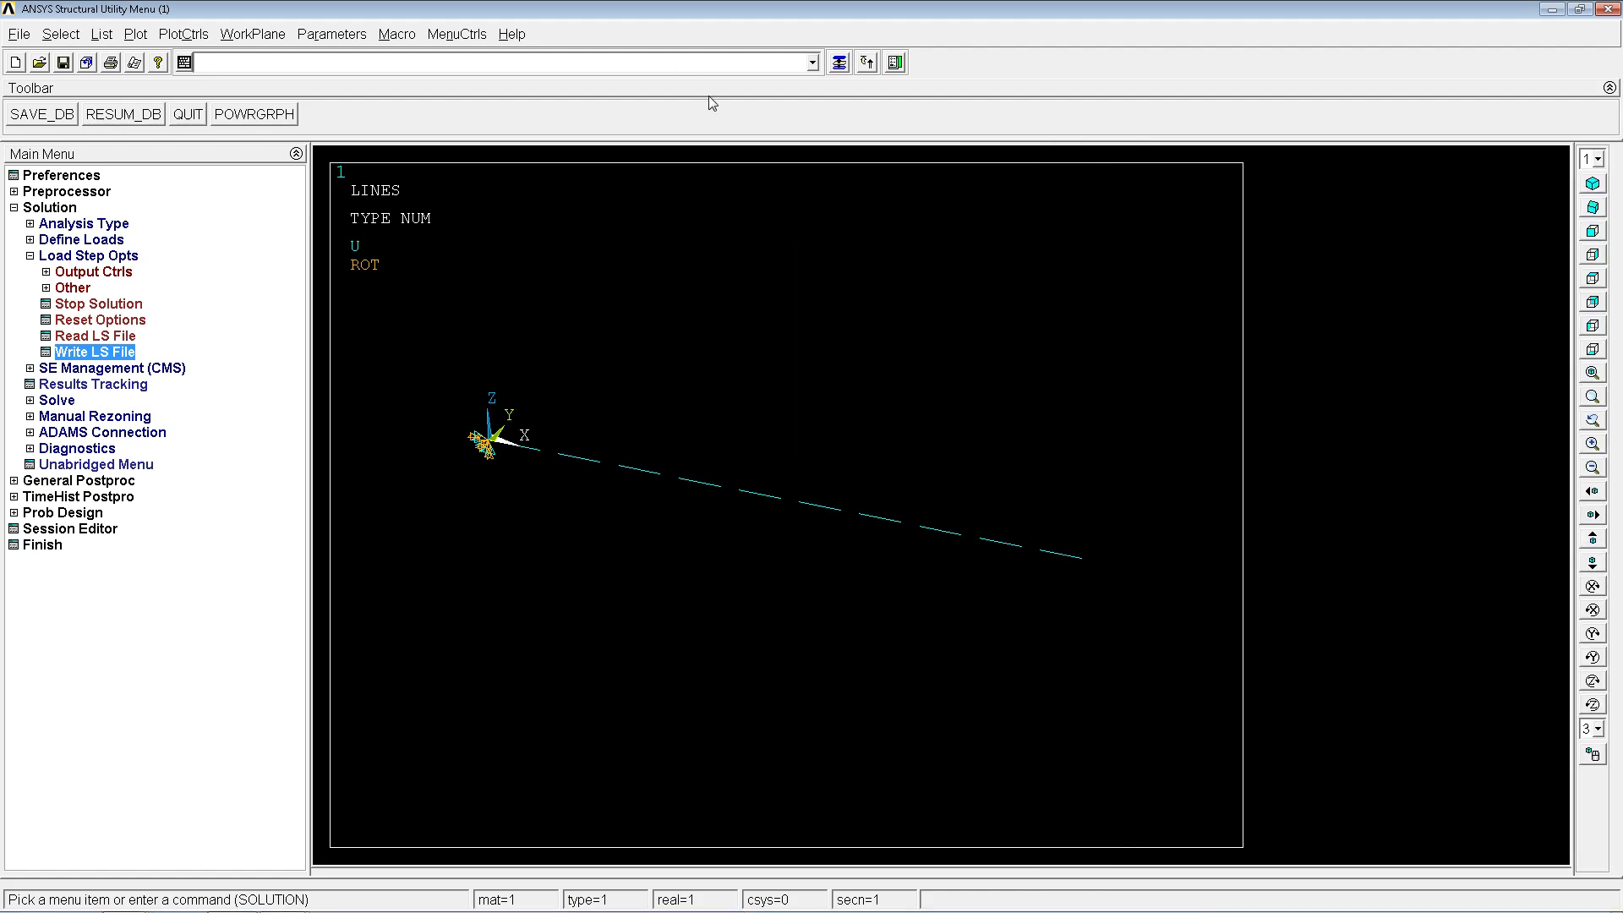
{"action": "key", "text": "ctrl+v"}
{"action": "key", "text": "Return"}
Run the third load step block: zero acceleration, time 2, lswrite,3
{"action": "key", "text": "alt+Tab"}
{"action": "left_click_drag", "start_coordinate": [1121, 636], "coordinate": [1050, 606]}
{"action": "right_click", "coordinate": [1083, 623]}
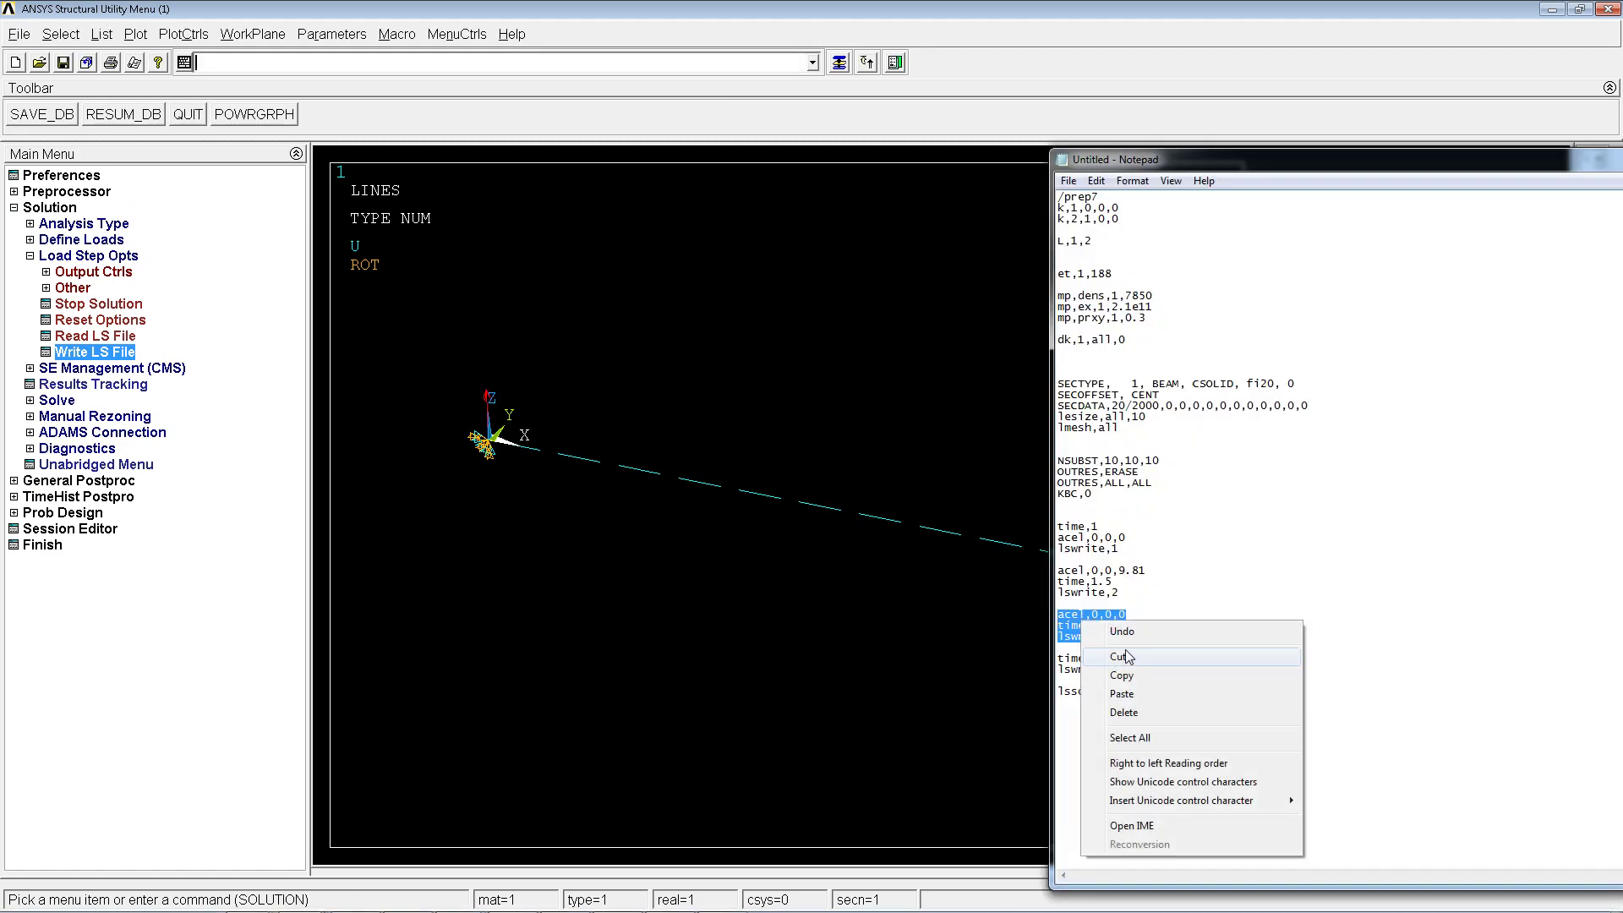
{"action": "left_click", "coordinate": [1129, 672]}
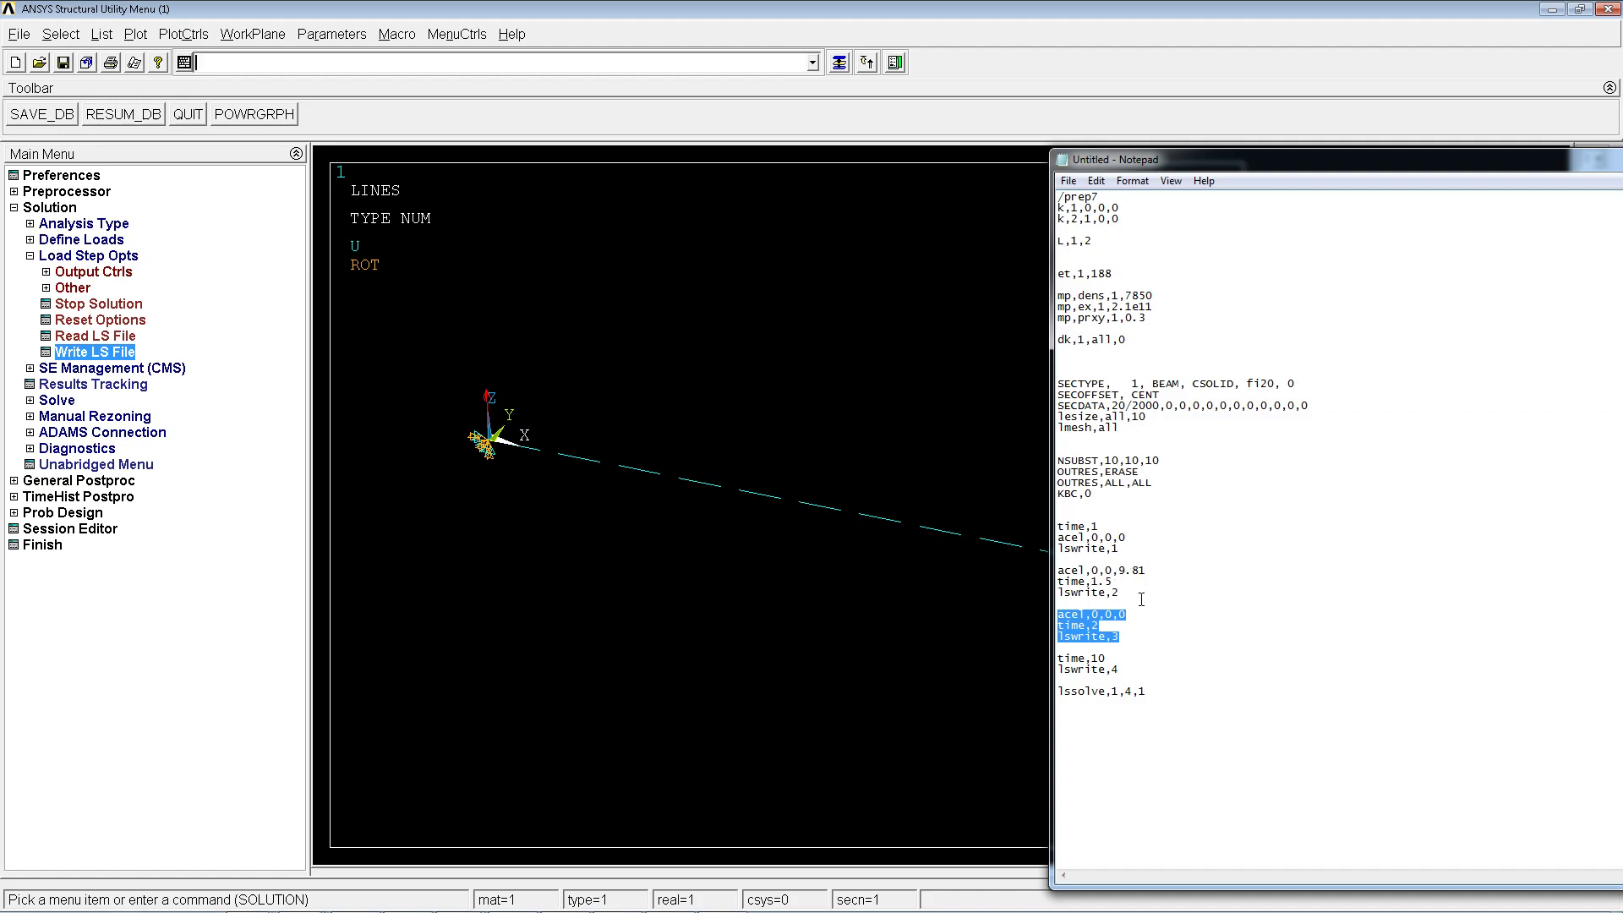
{"action": "left_click_drag", "start_coordinate": [1120, 636], "coordinate": [1059, 614]}
{"action": "right_click", "coordinate": [1081, 621]}
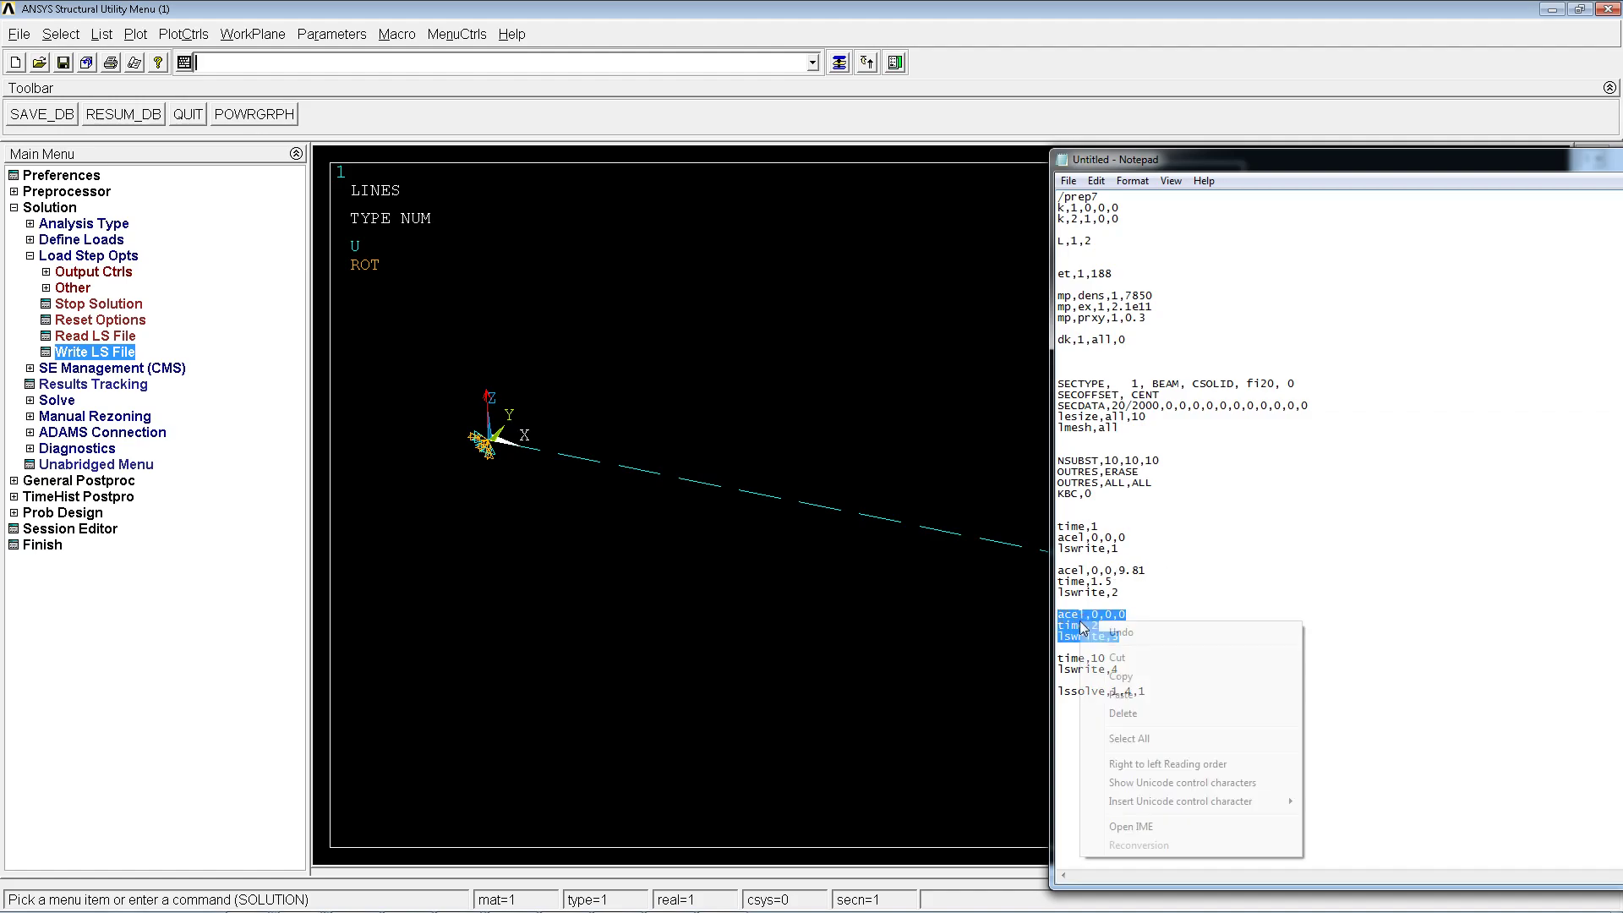
{"action": "left_click", "coordinate": [1129, 676]}
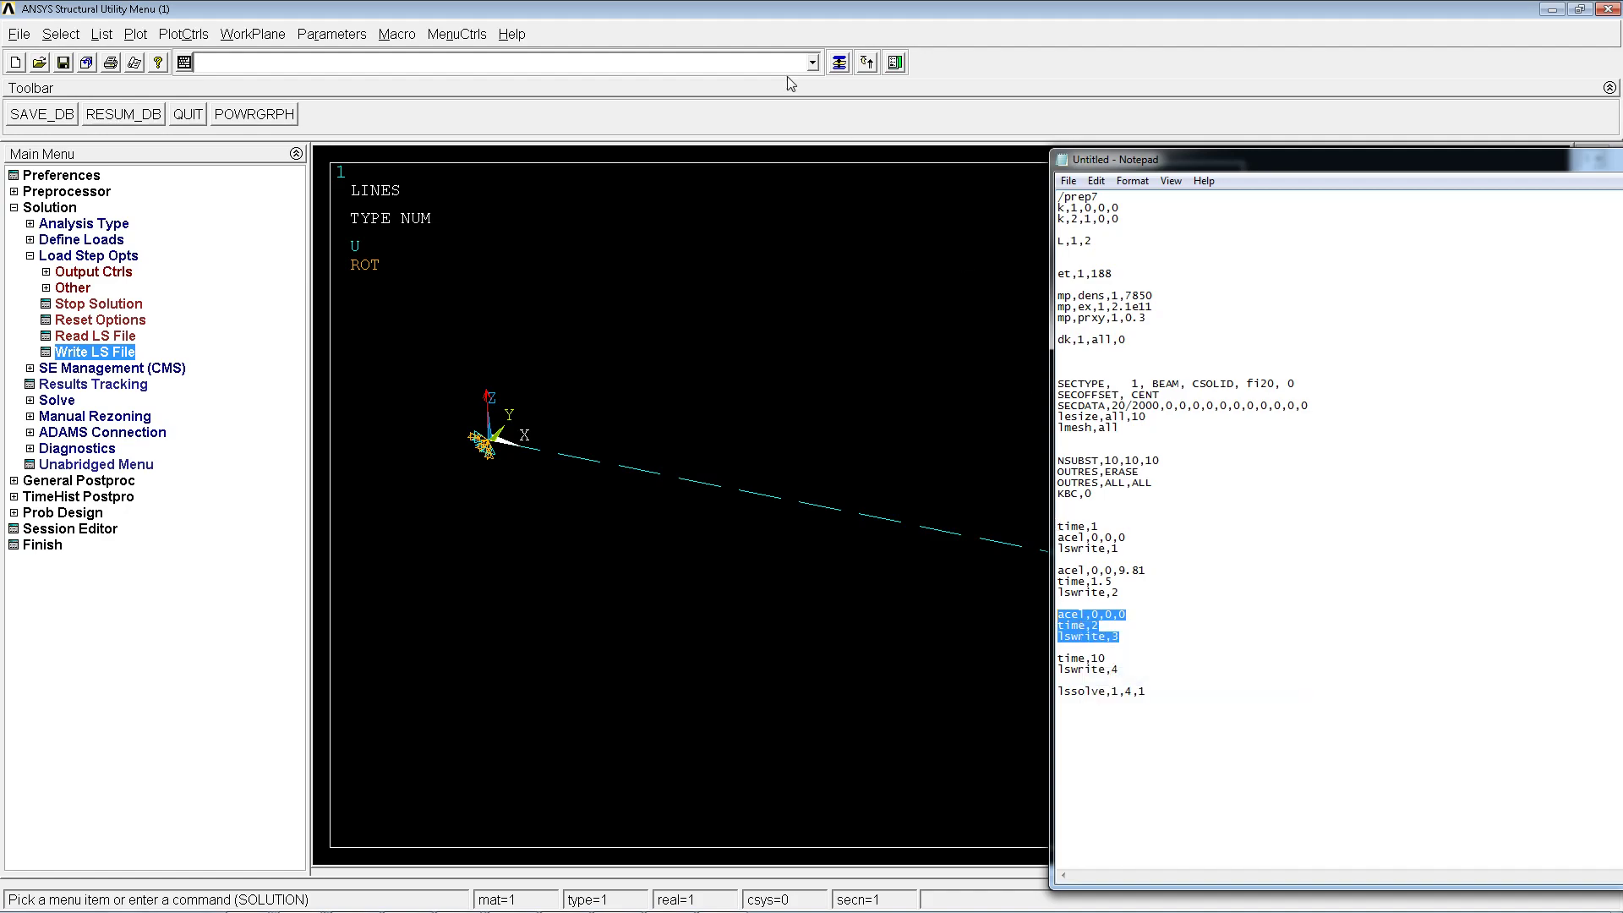
{"action": "left_click", "coordinate": [714, 63]}
{"action": "key", "text": "ctrl+v"}
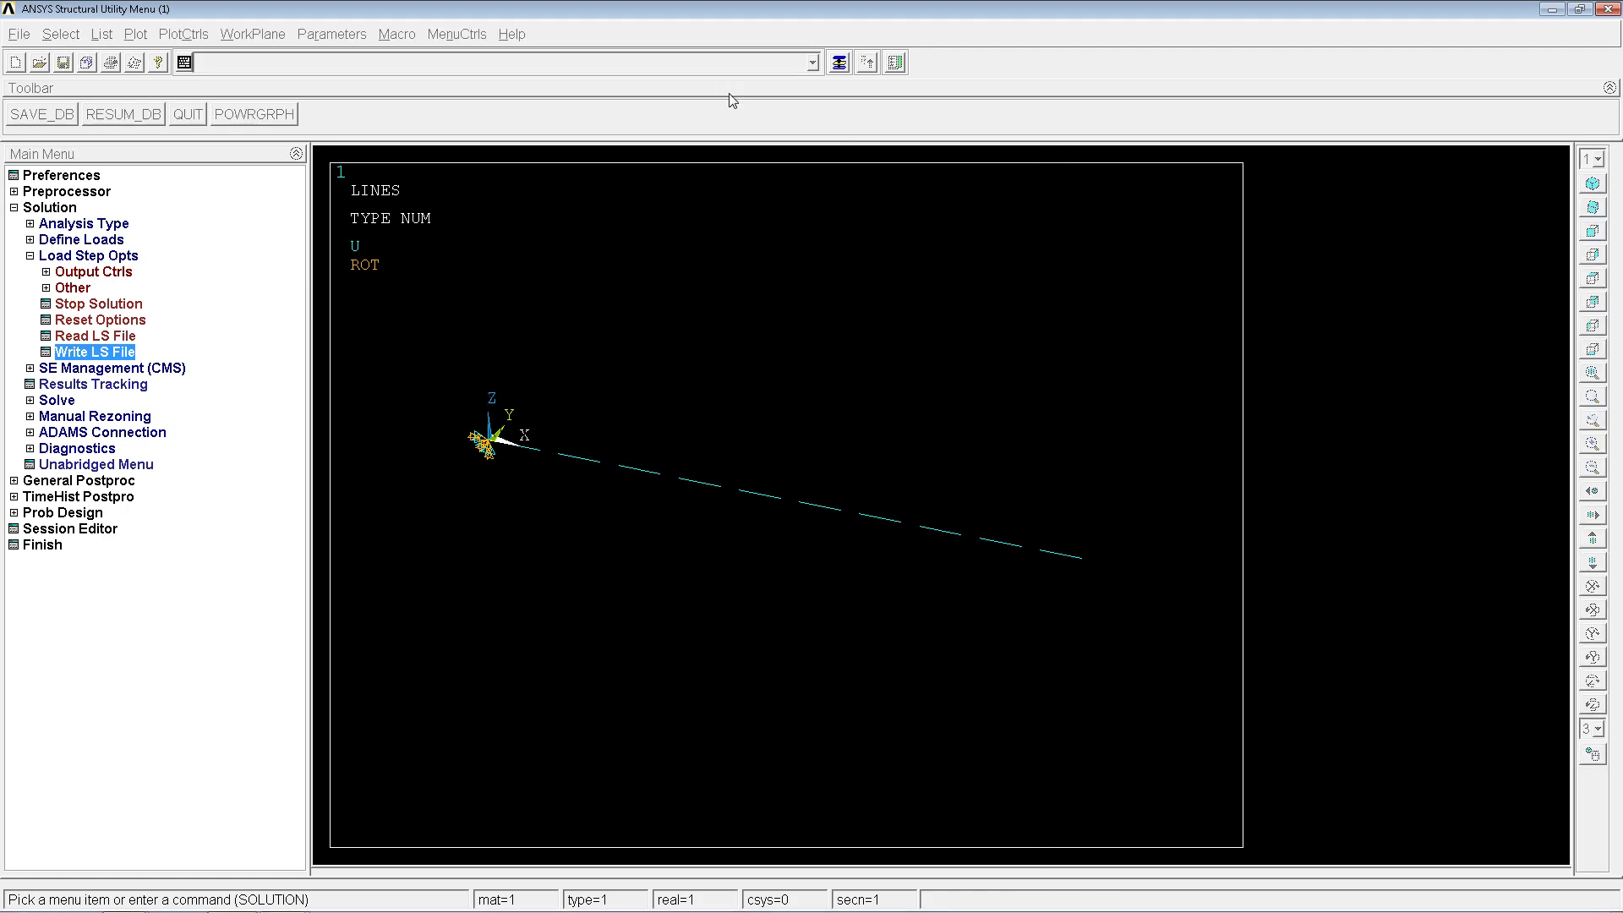
{"action": "key", "text": "alt+Tab"}
Run the fourth load step block: time,10 and lswrite,4
{"action": "left_click_drag", "start_coordinate": [1141, 670], "coordinate": [1058, 658]}
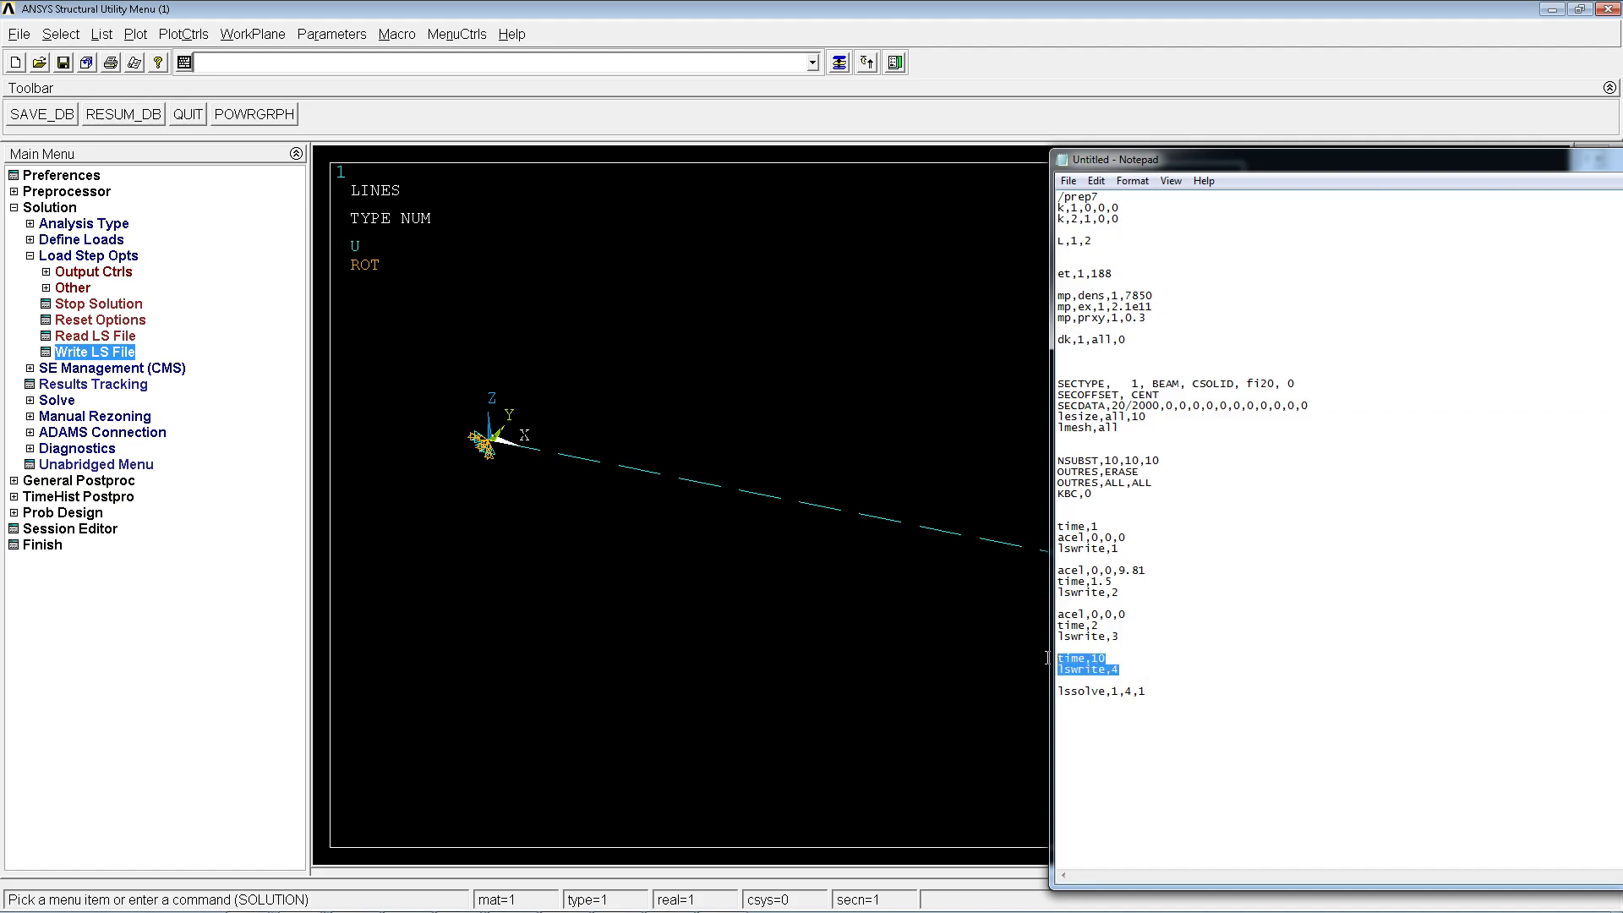
{"action": "left_click", "coordinate": [645, 69]}
{"action": "key", "text": "ctrl+v"}
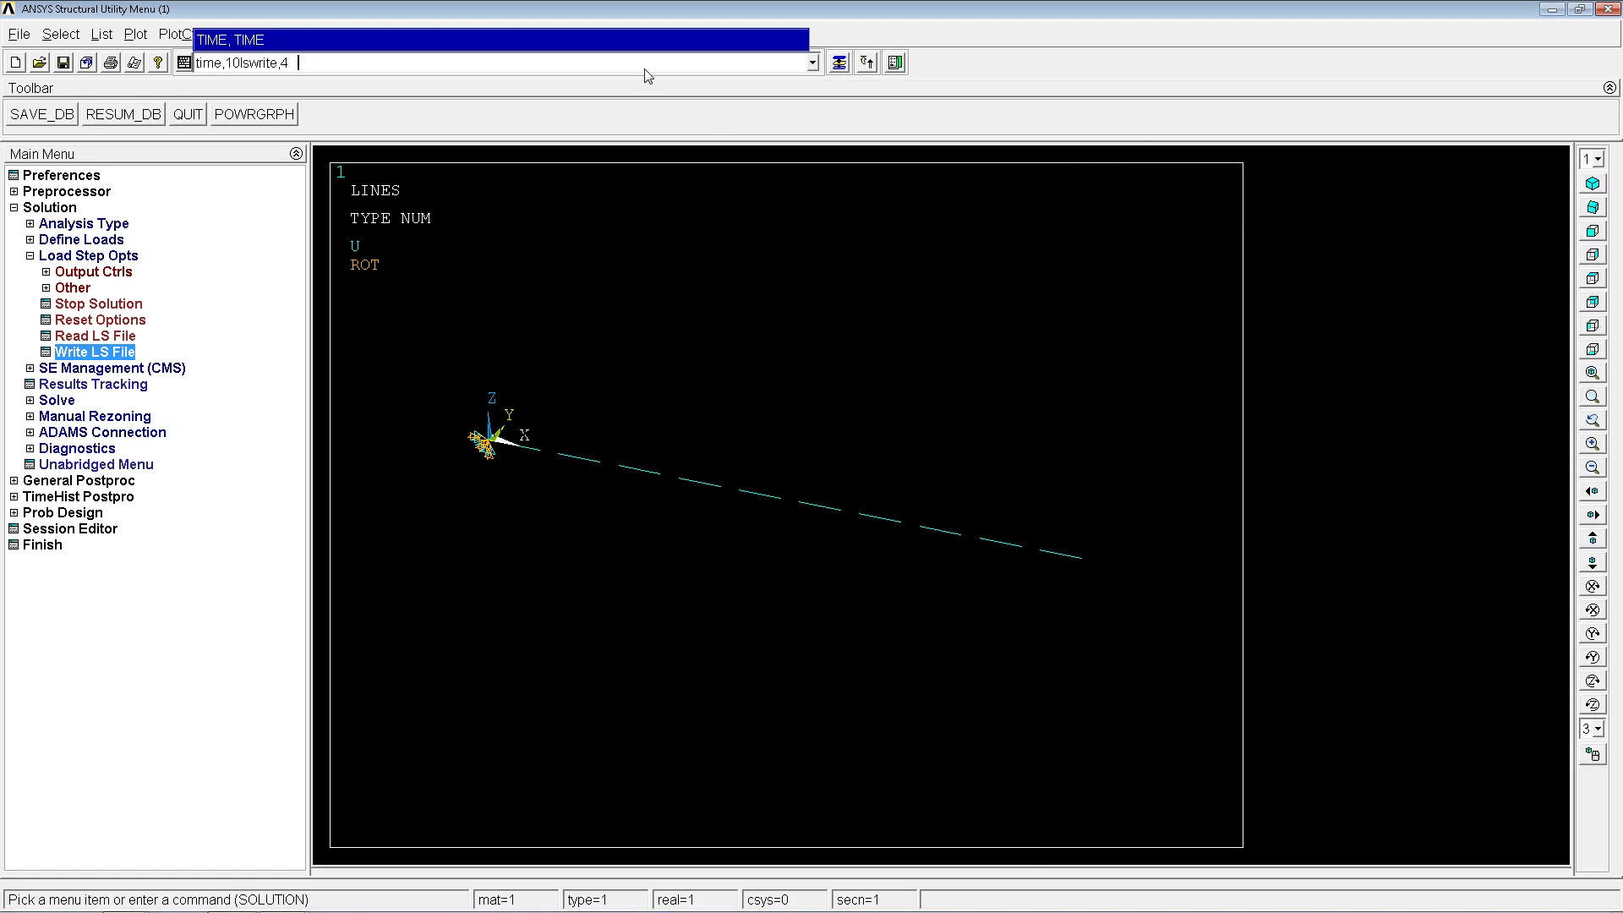
{"action": "key", "text": "Return"}
{"action": "key", "text": "alt+Tab"}
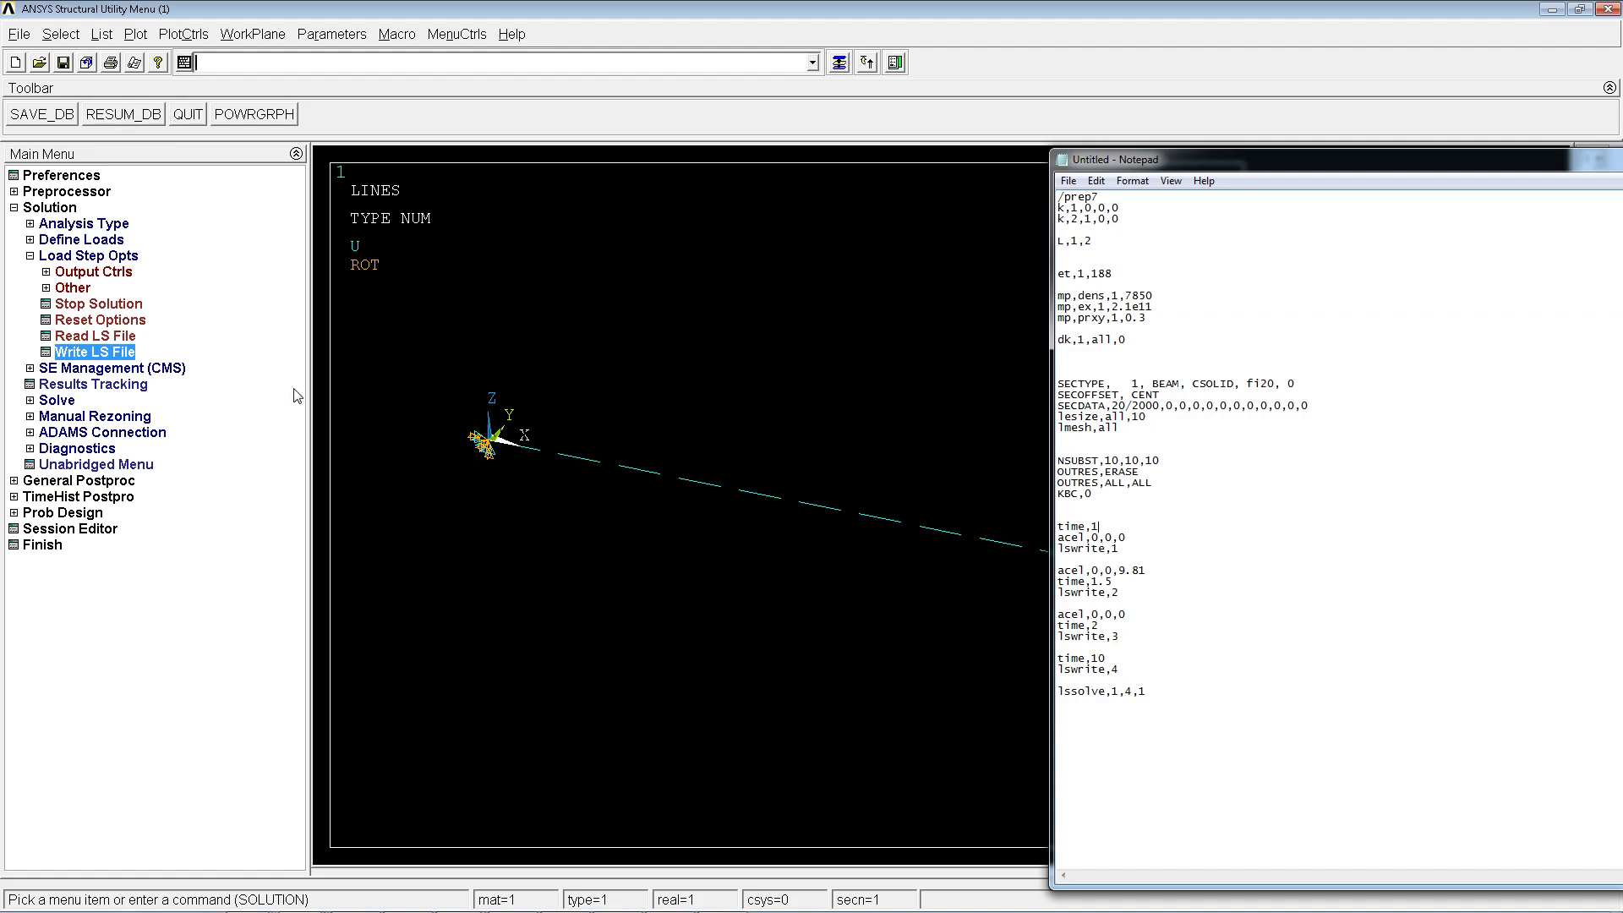
Check the current analysis type and review the solution controls' time settings without changing them
{"action": "left_click", "coordinate": [82, 224]}
{"action": "left_click", "coordinate": [109, 242]}
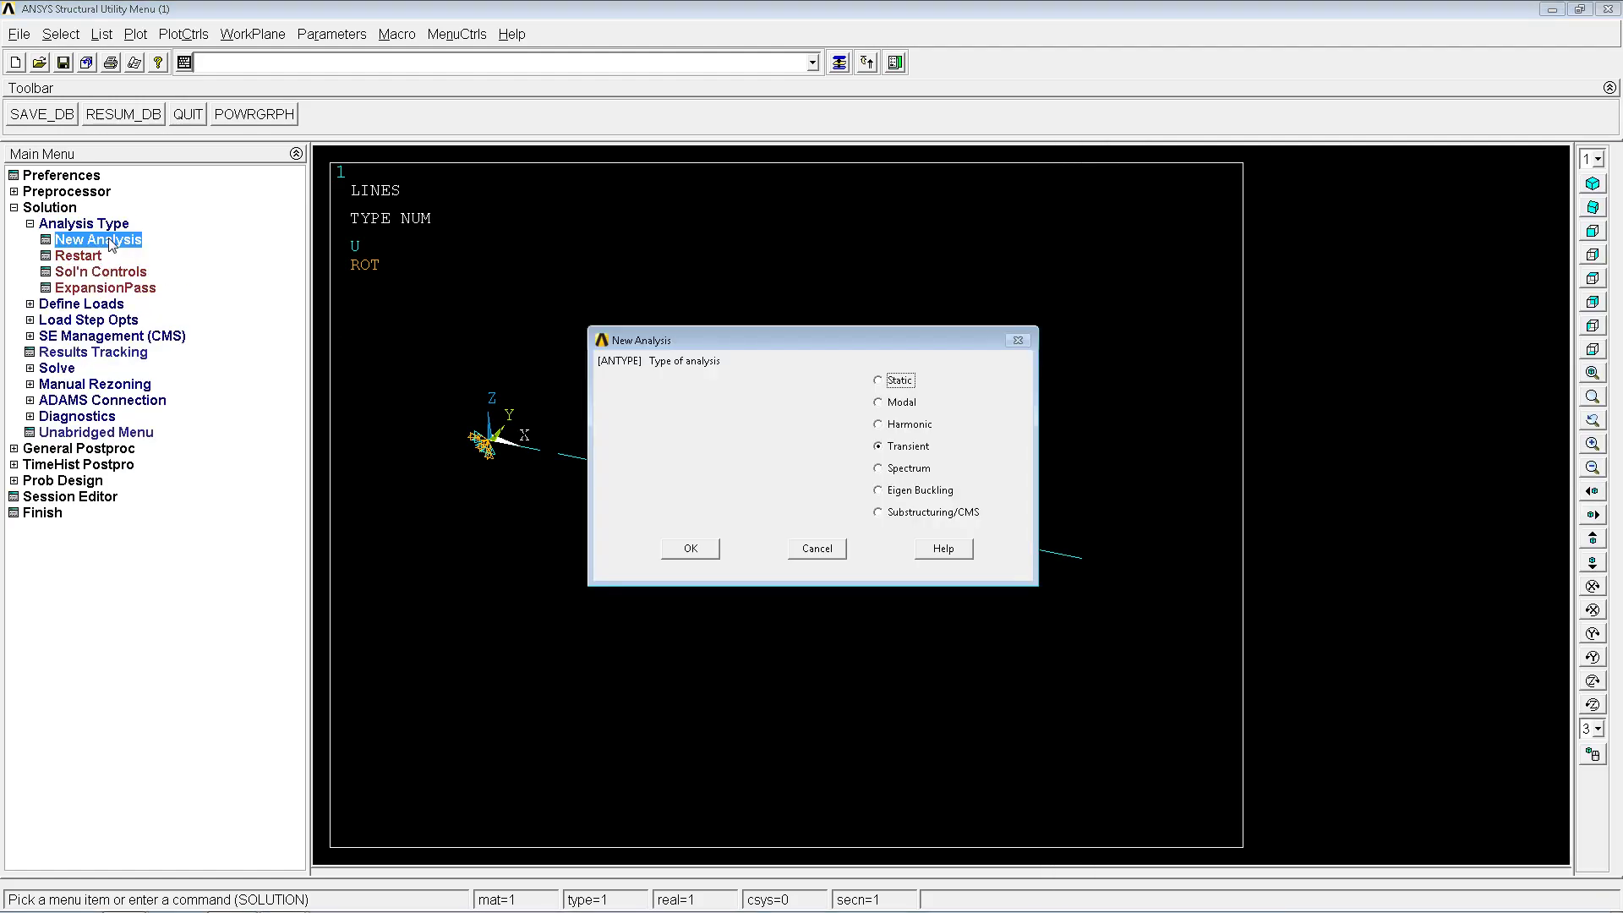
{"action": "left_click", "coordinate": [97, 271]}
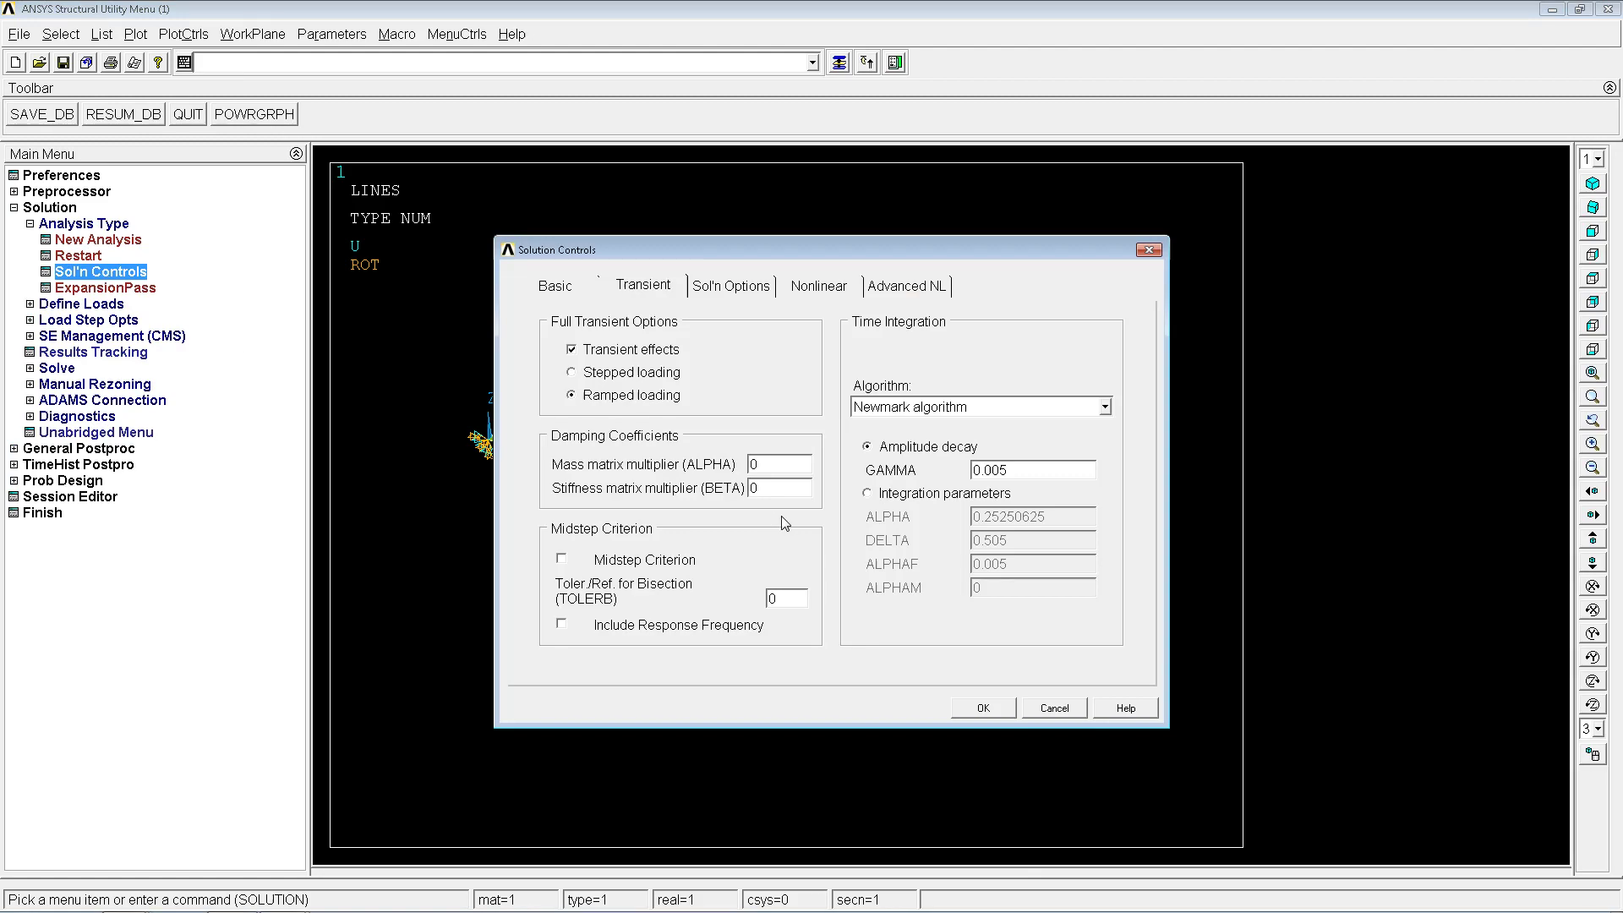
{"action": "left_click", "coordinate": [554, 285]}
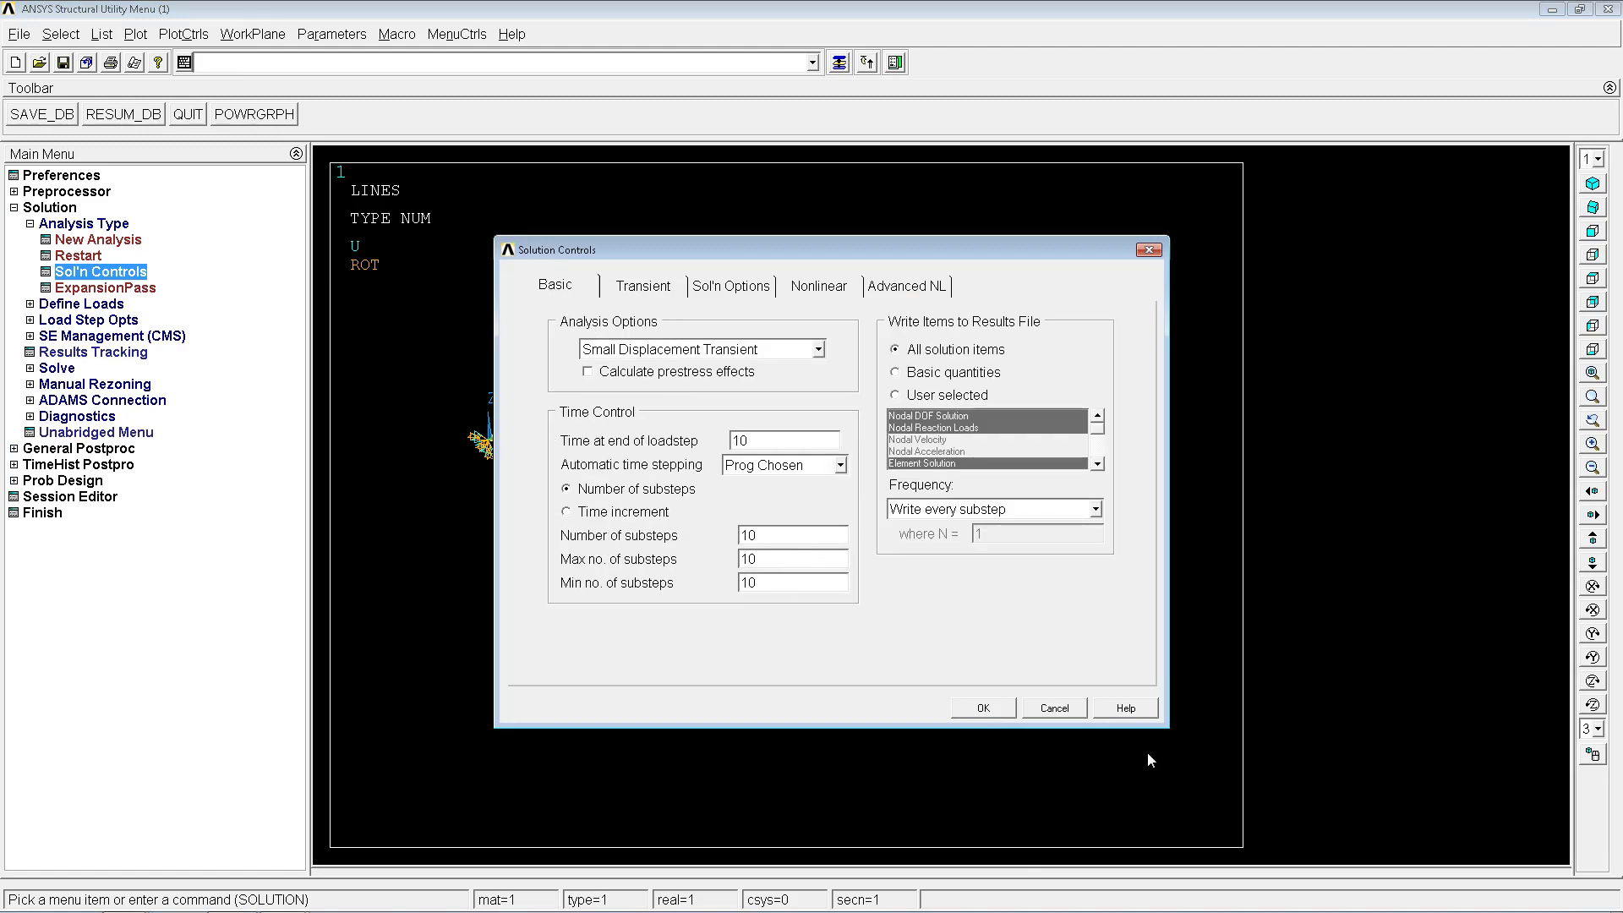
{"action": "left_click", "coordinate": [1055, 708]}
Try the solve-from-load-step-files settings with steps 1 to 4, then abandon them
{"action": "key", "text": "alt+Tab"}
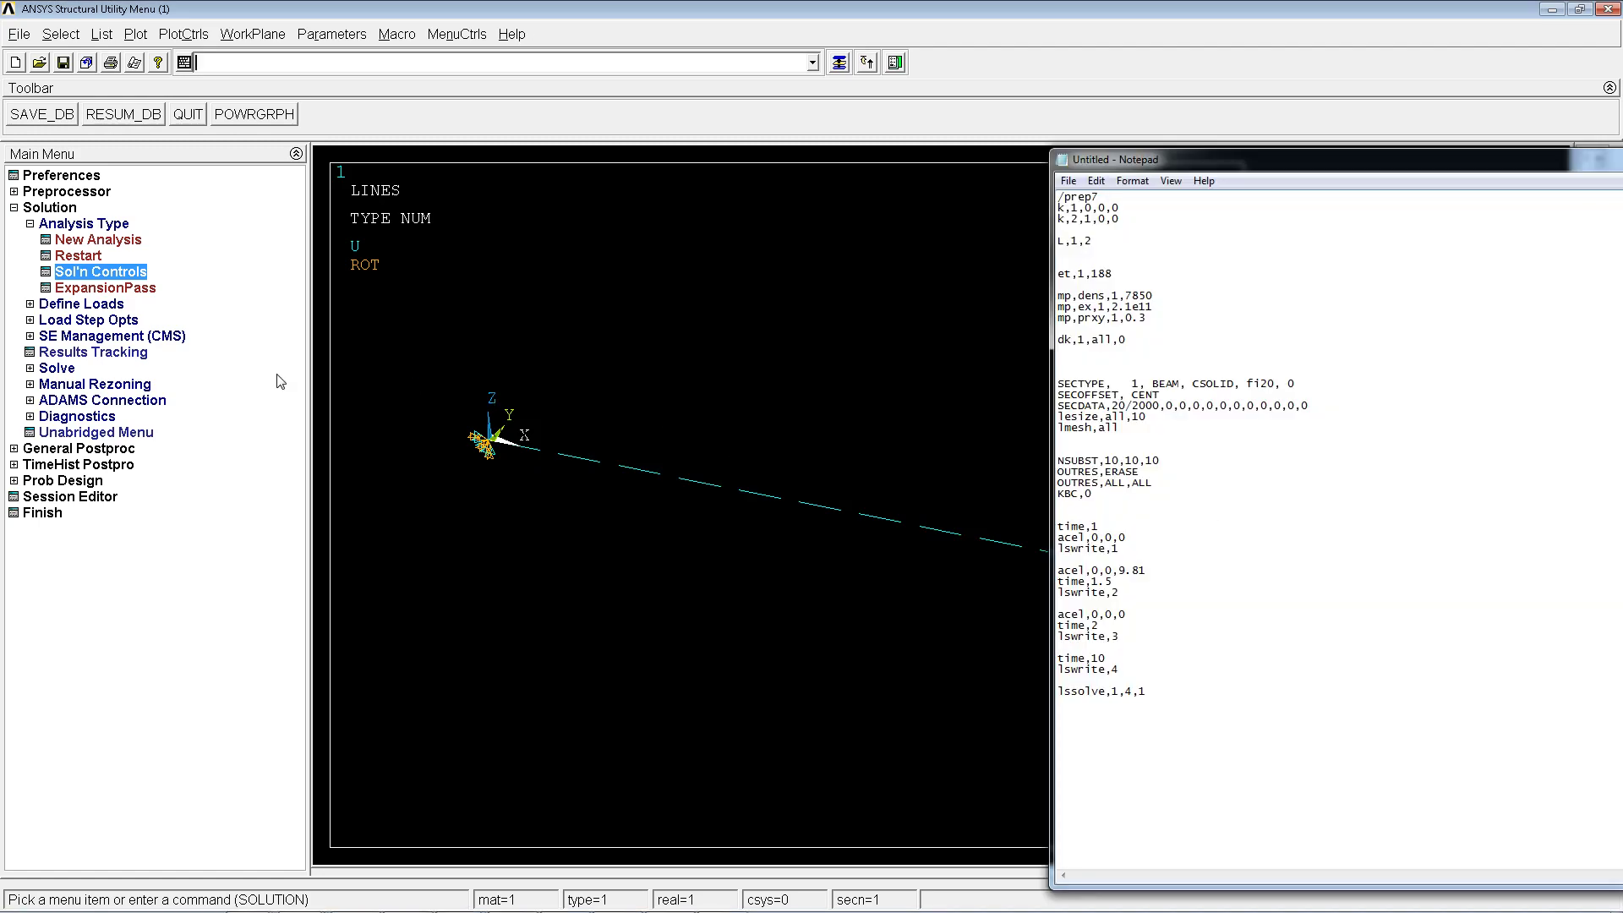
{"action": "left_click", "coordinate": [47, 371]}
{"action": "left_click", "coordinate": [99, 336]}
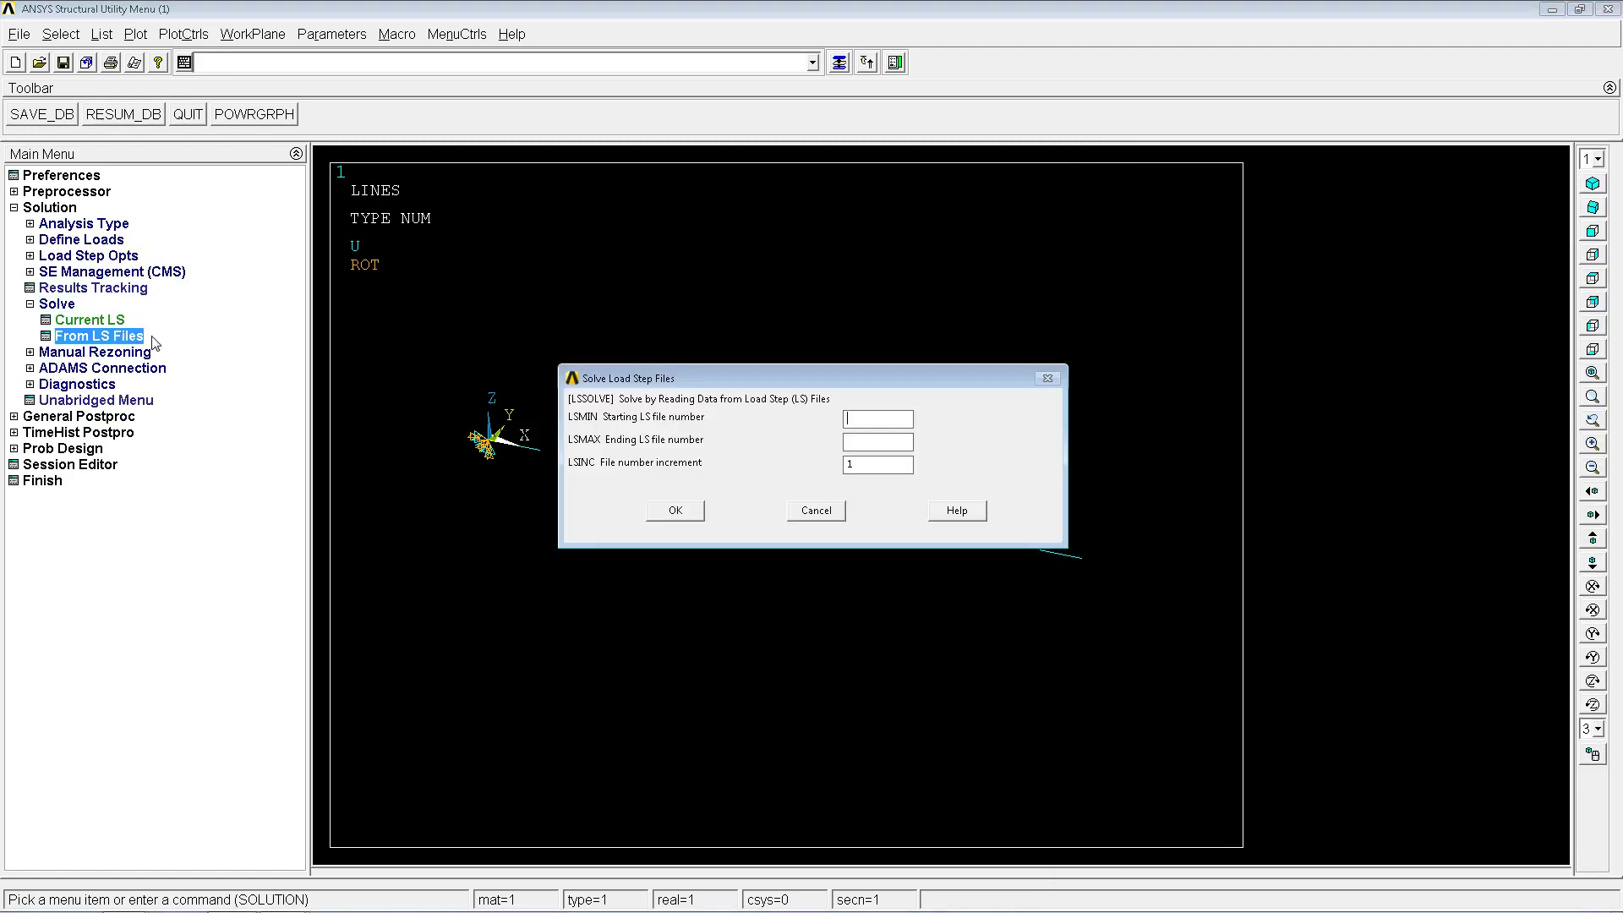
{"action": "type", "text": "1"}
{"action": "left_click", "coordinate": [887, 442]}
{"action": "type", "text": "4"}
{"action": "left_click", "coordinate": [814, 511]}
Run lssolve,1,4,1 copied from the Notepad script and move to General Postproc
{"action": "key", "text": "alt+Tab"}
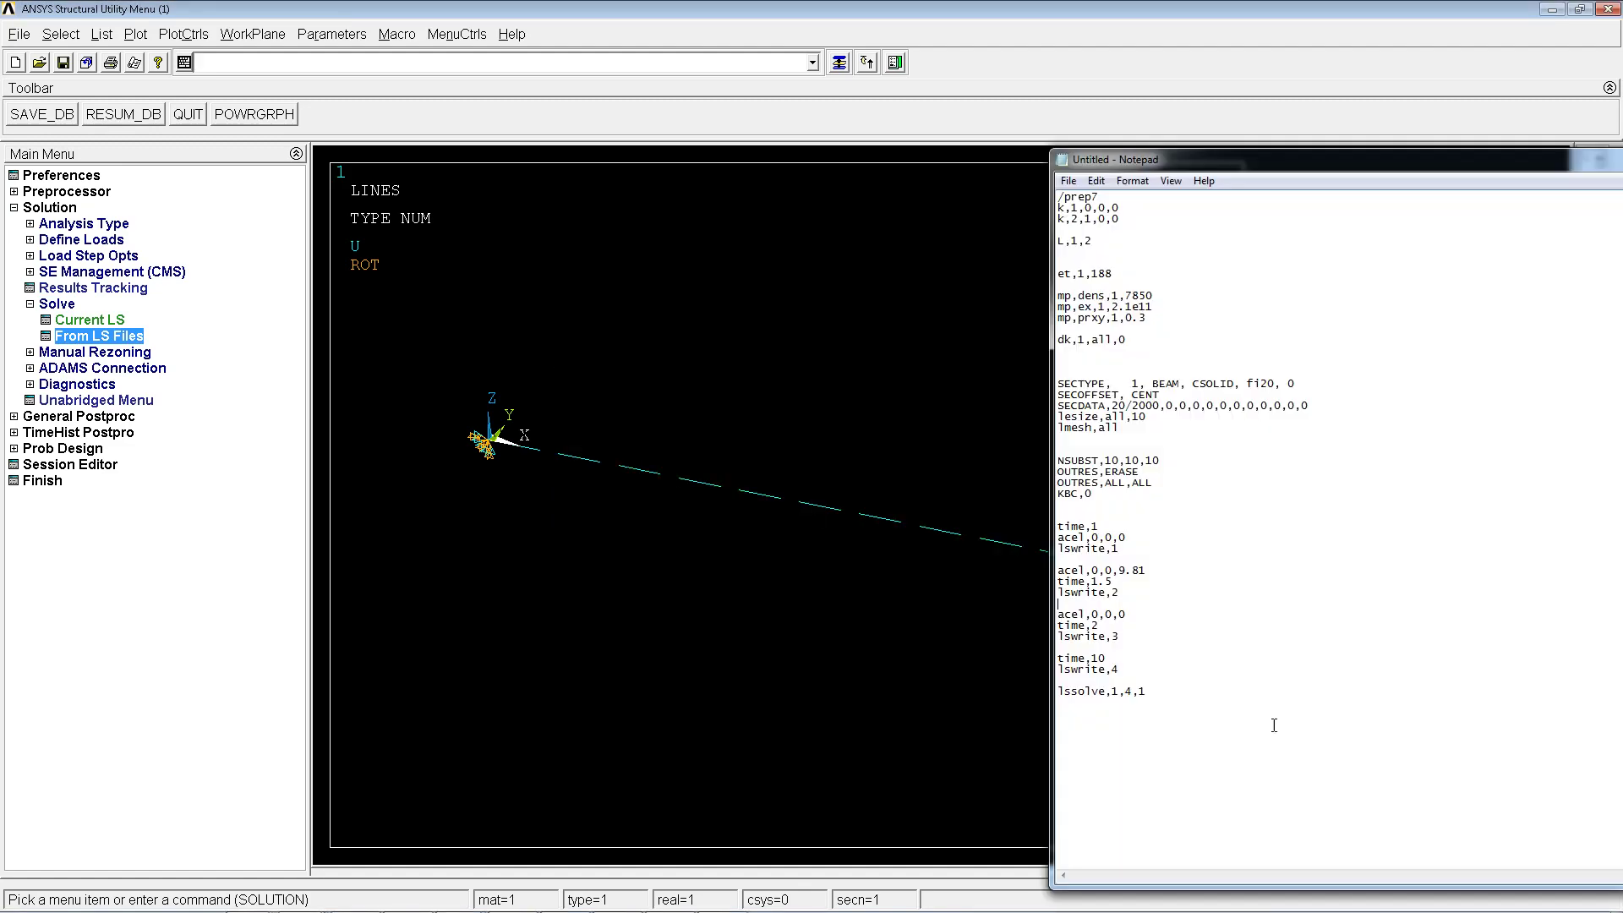
{"action": "left_click_drag", "start_coordinate": [1154, 691], "coordinate": [1046, 695]}
{"action": "key", "text": "ctrl+c"}
{"action": "left_click", "coordinate": [683, 116]}
{"action": "key", "text": "ctrl+v"}
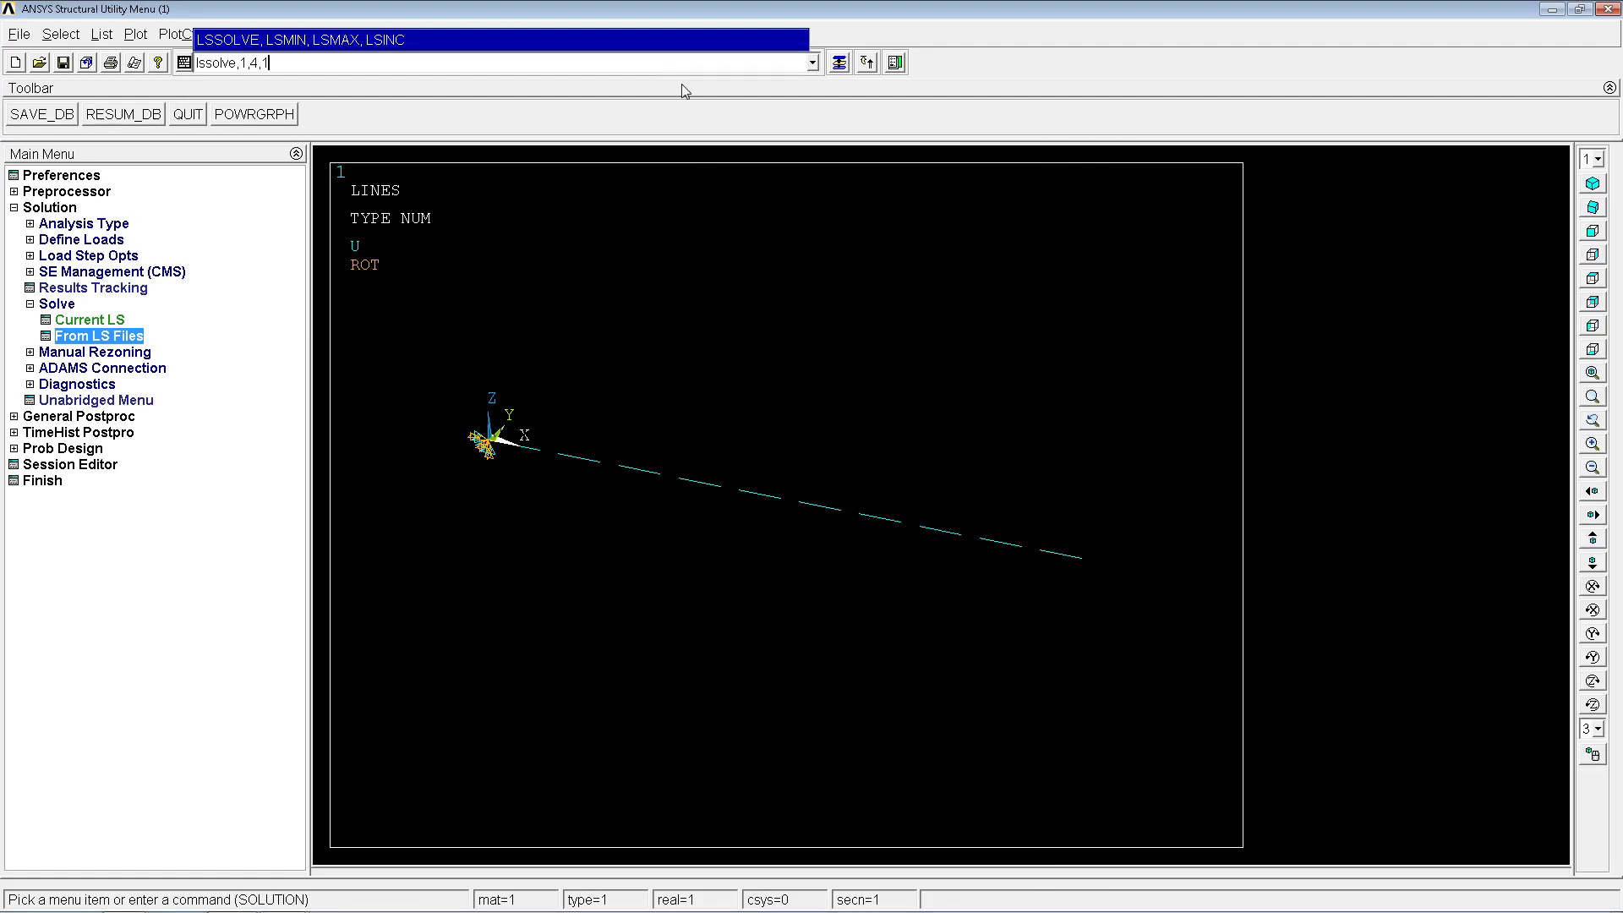
{"action": "key", "text": "Return"}
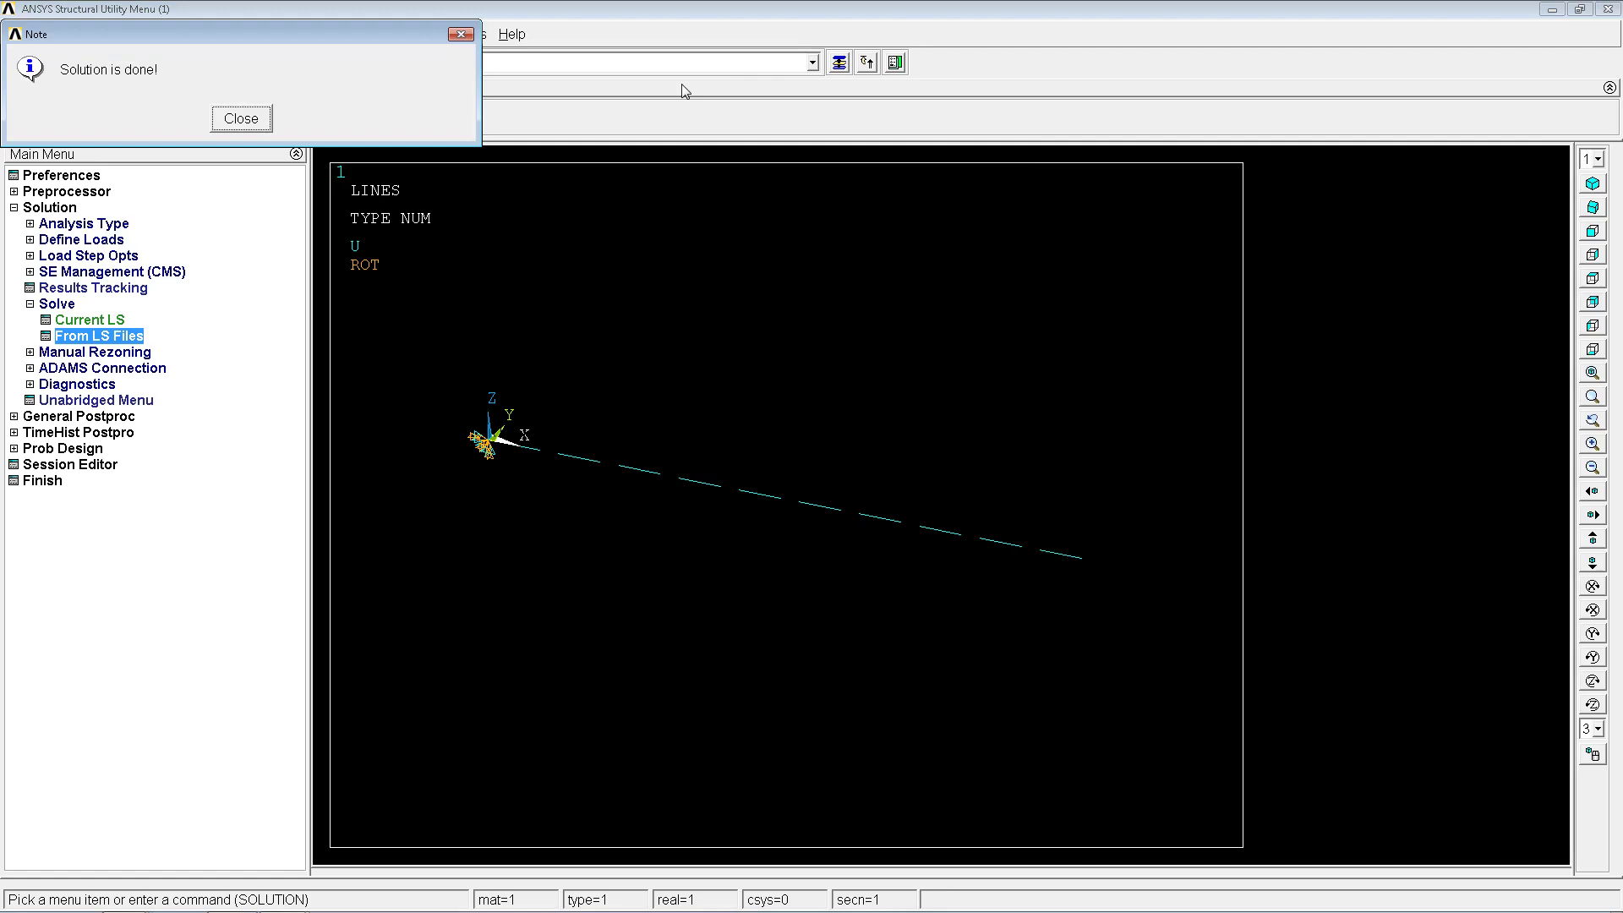
{"action": "left_click", "coordinate": [256, 117]}
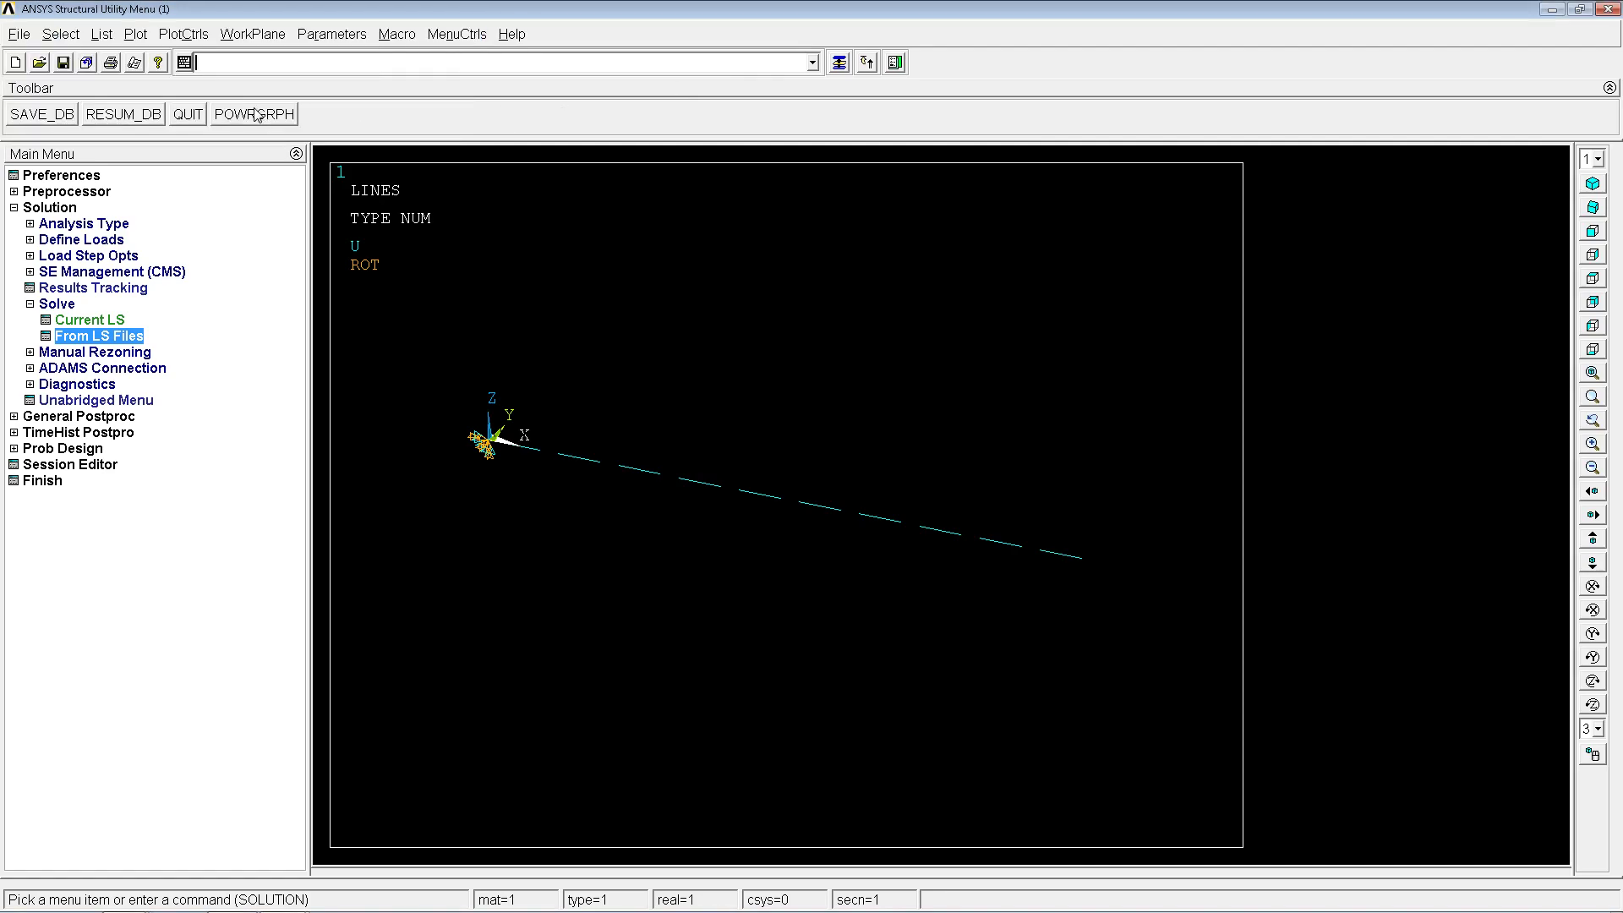
{"action": "left_click", "coordinate": [67, 413]}
{"action": "left_click", "coordinate": [97, 275]}
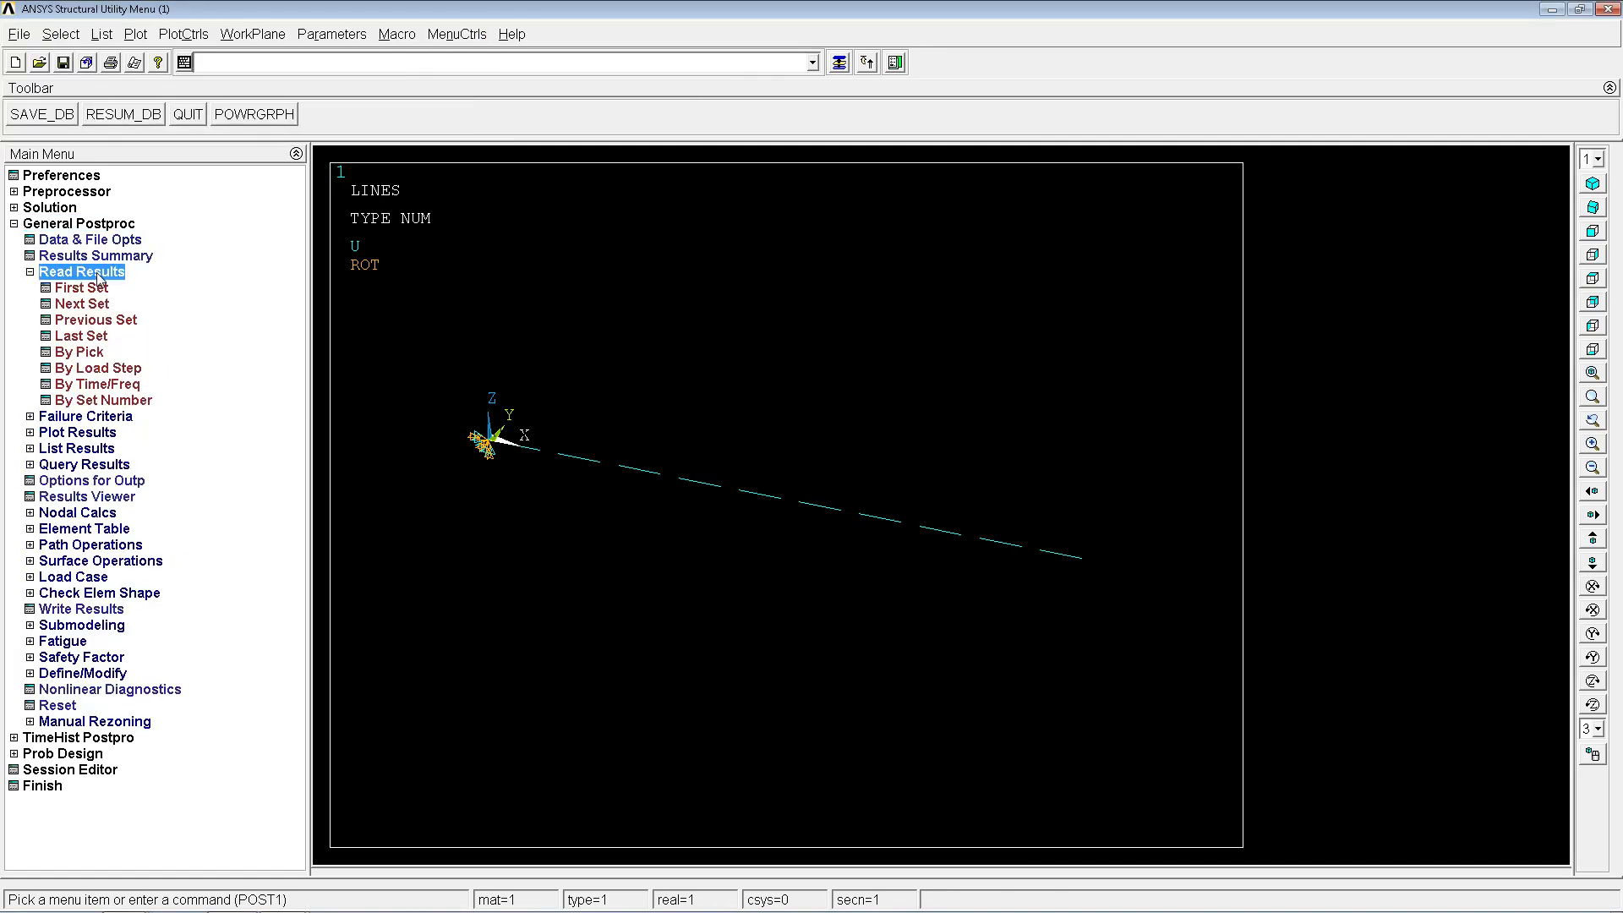
{"action": "left_click", "coordinate": [84, 352]}
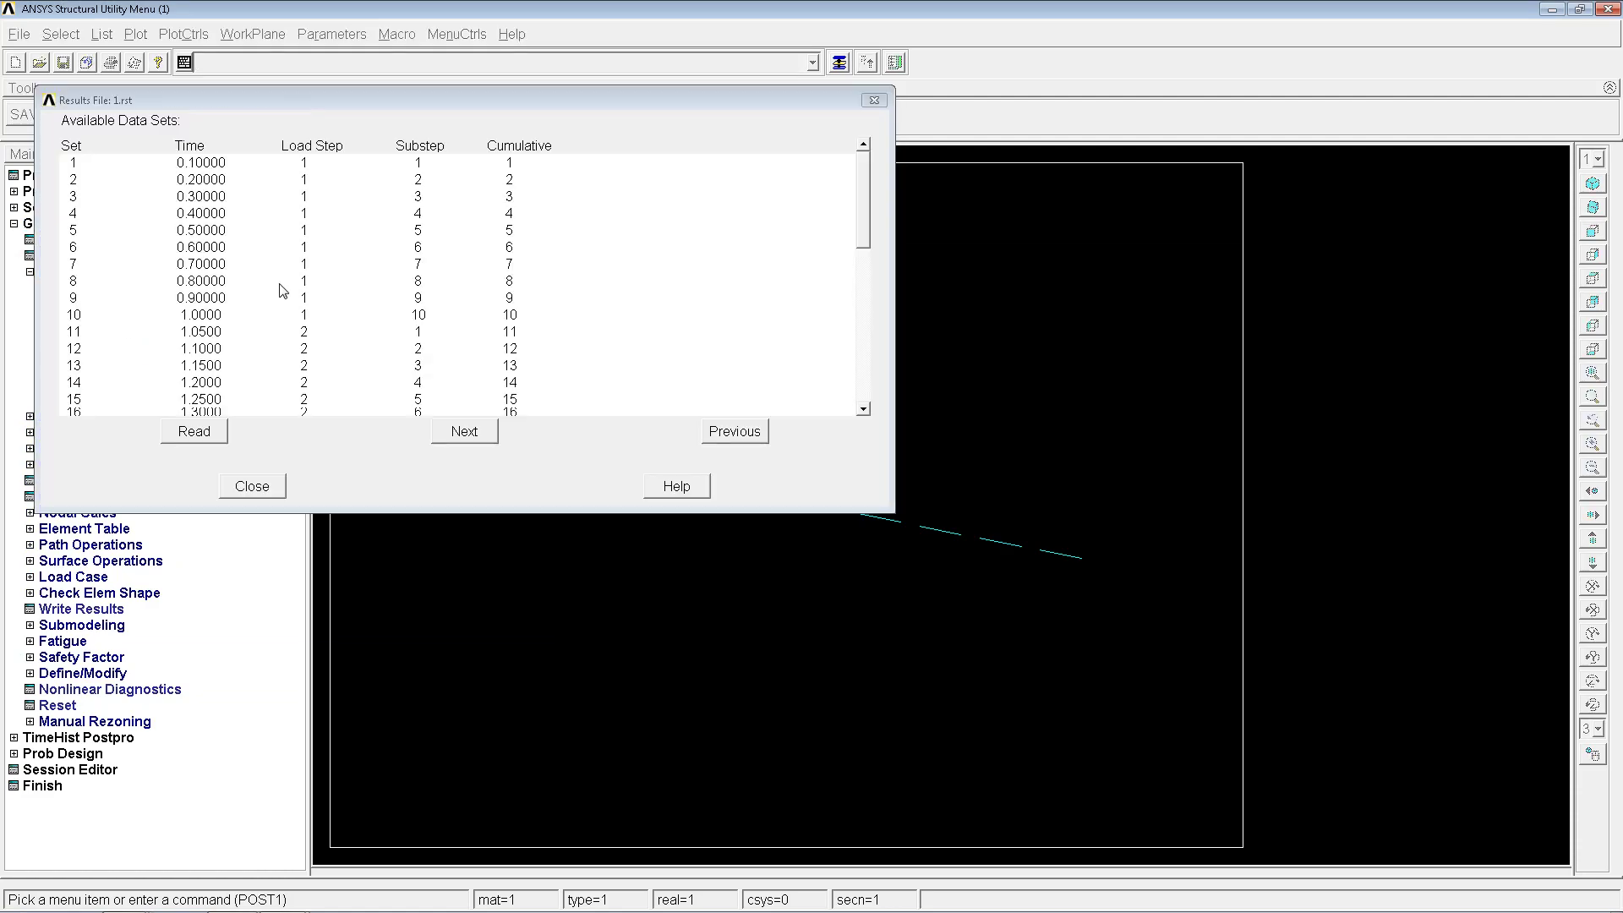
{"action": "left_click", "coordinate": [220, 163]}
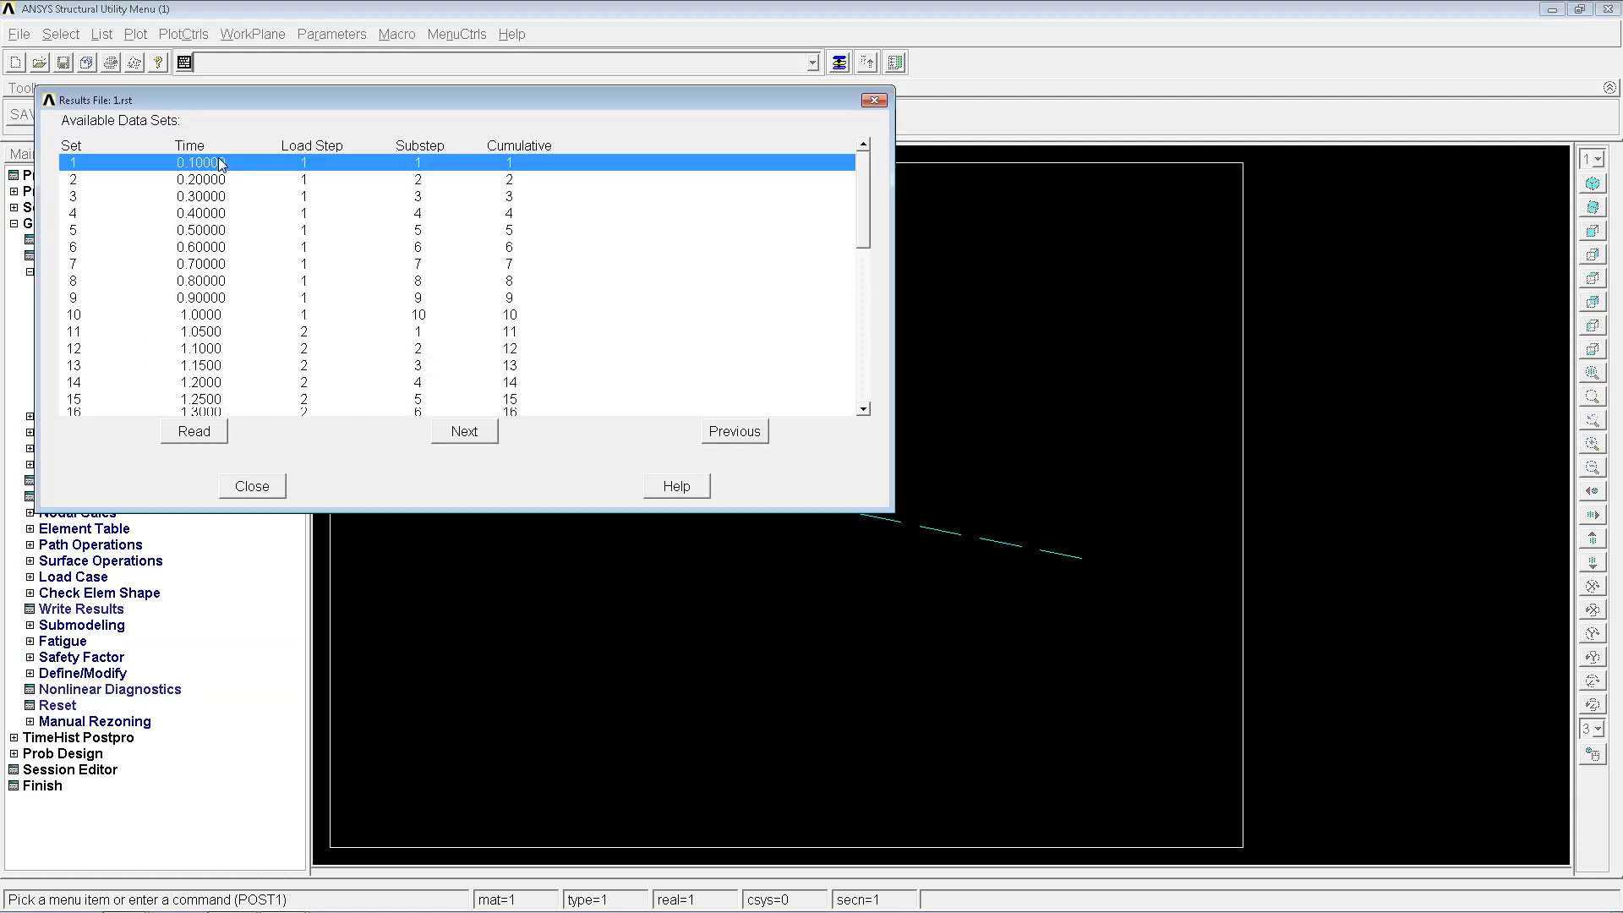
{"action": "left_click", "coordinate": [216, 298]}
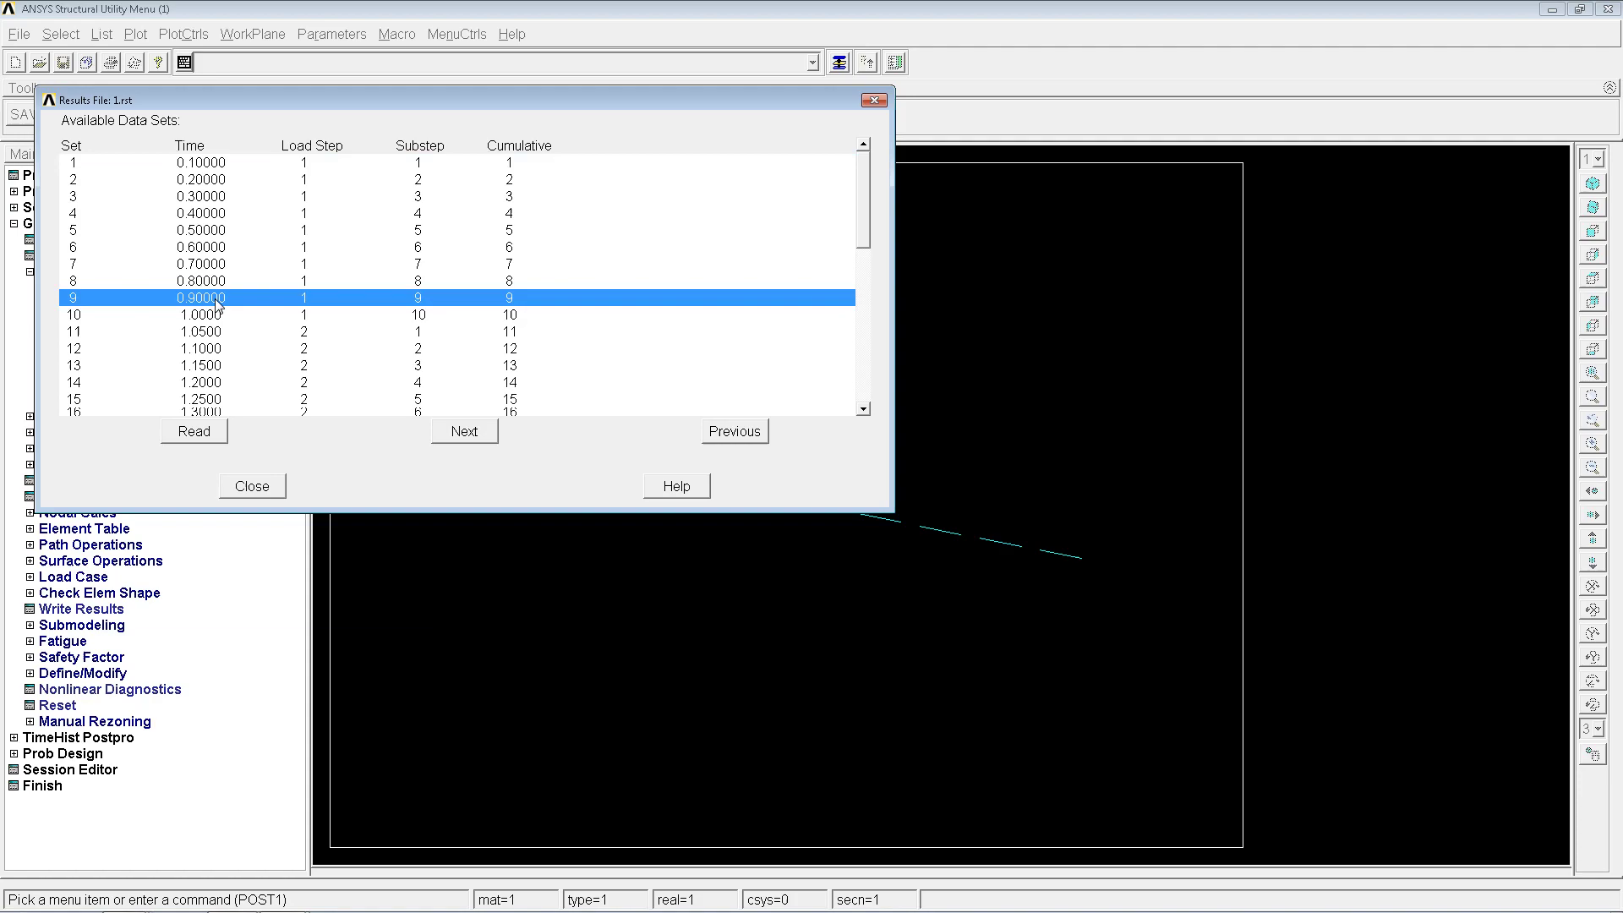
{"action": "left_click", "coordinate": [205, 316]}
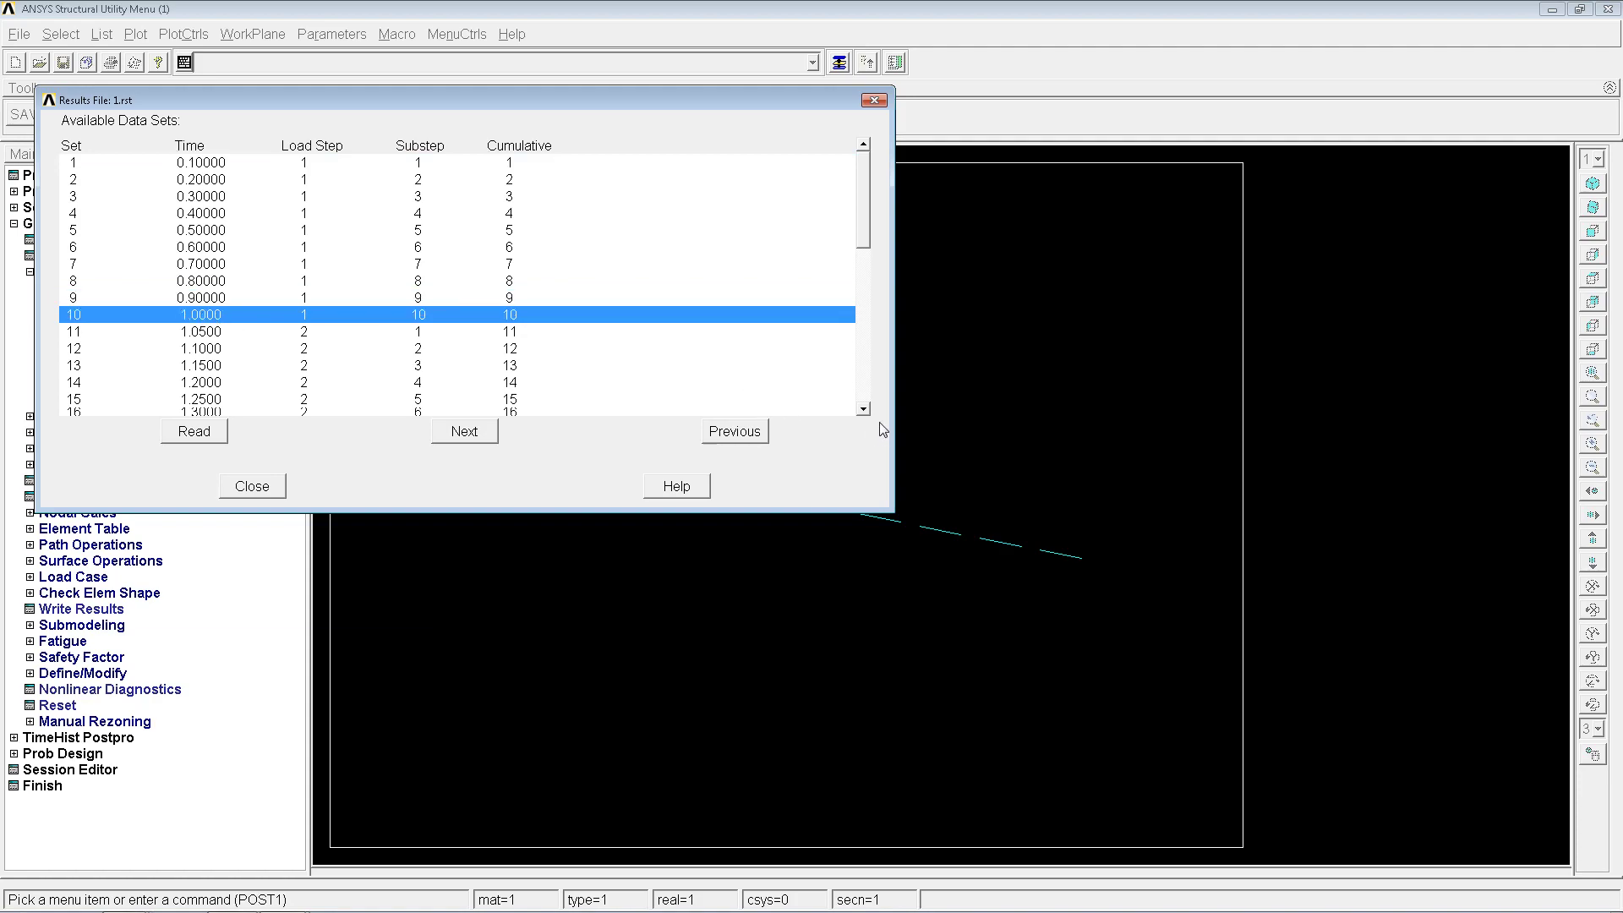
{"action": "left_click", "coordinate": [863, 409]}
{"action": "scroll", "coordinate": [866, 411], "scroll_direction": "down", "scroll_amount": 3}
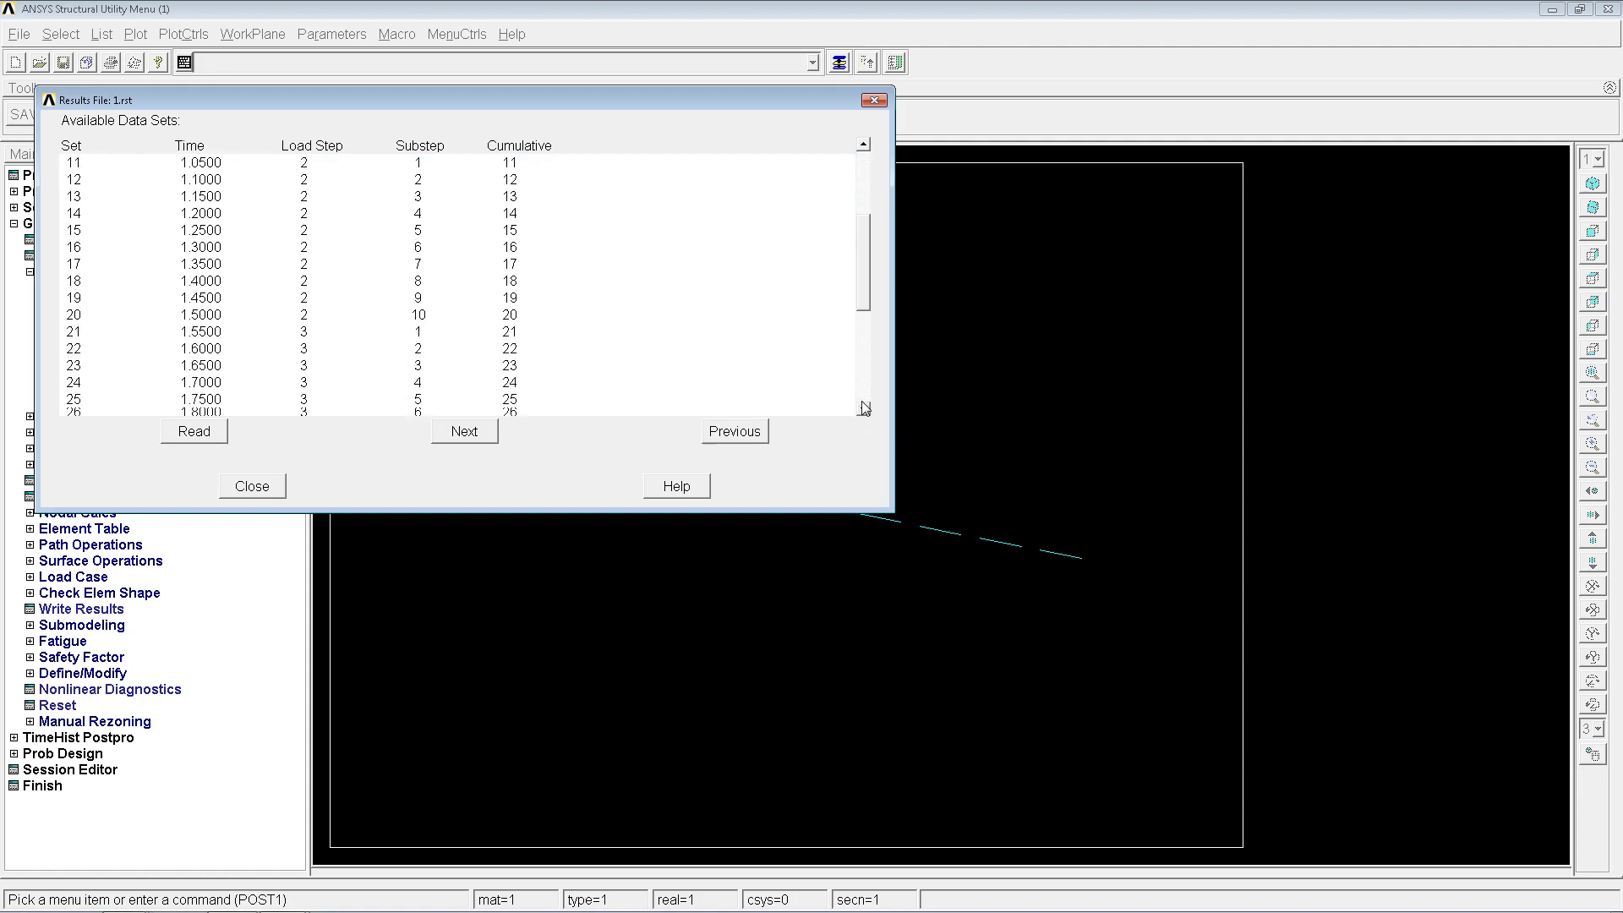
{"action": "scroll", "coordinate": [864, 409], "scroll_direction": "down", "scroll_amount": 5}
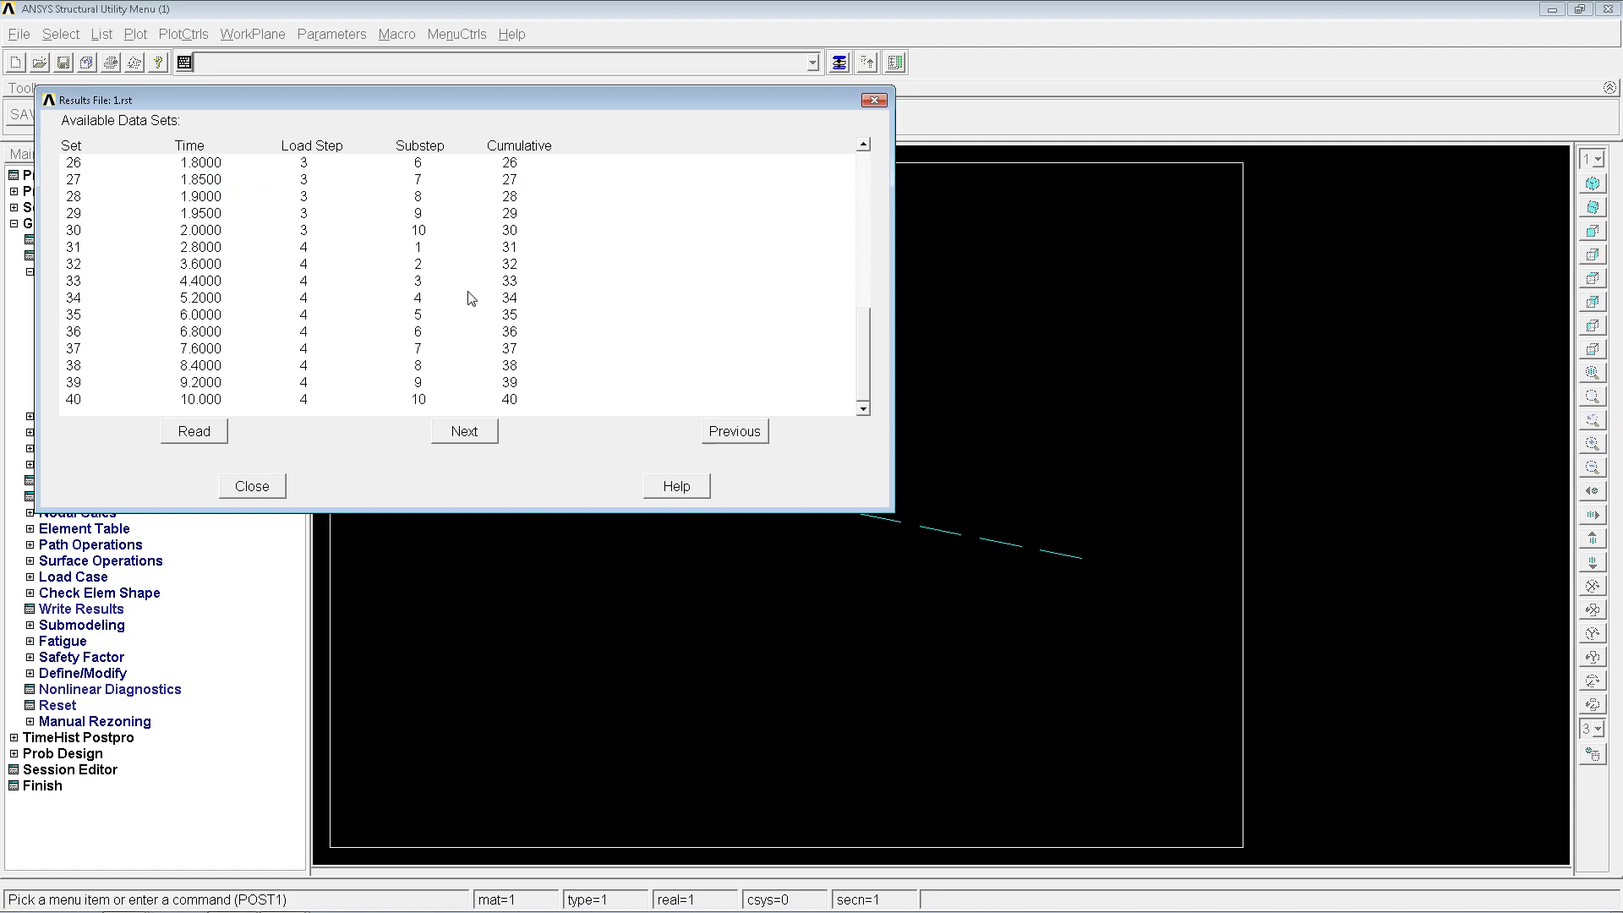
{"action": "left_click", "coordinate": [233, 230]}
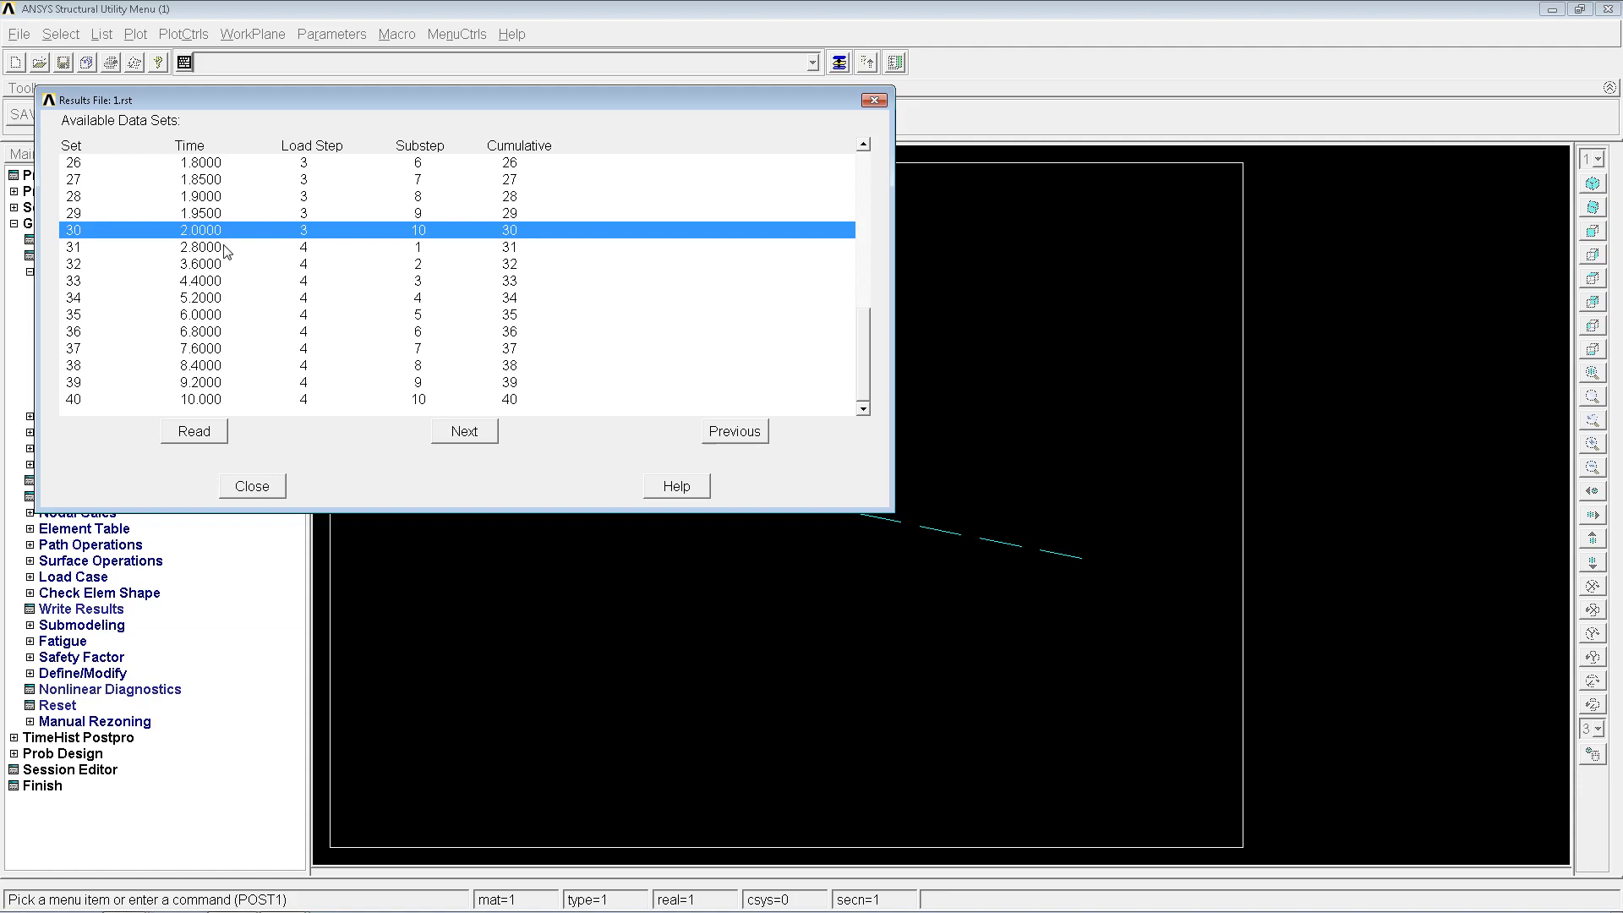
{"action": "left_click", "coordinate": [225, 251]}
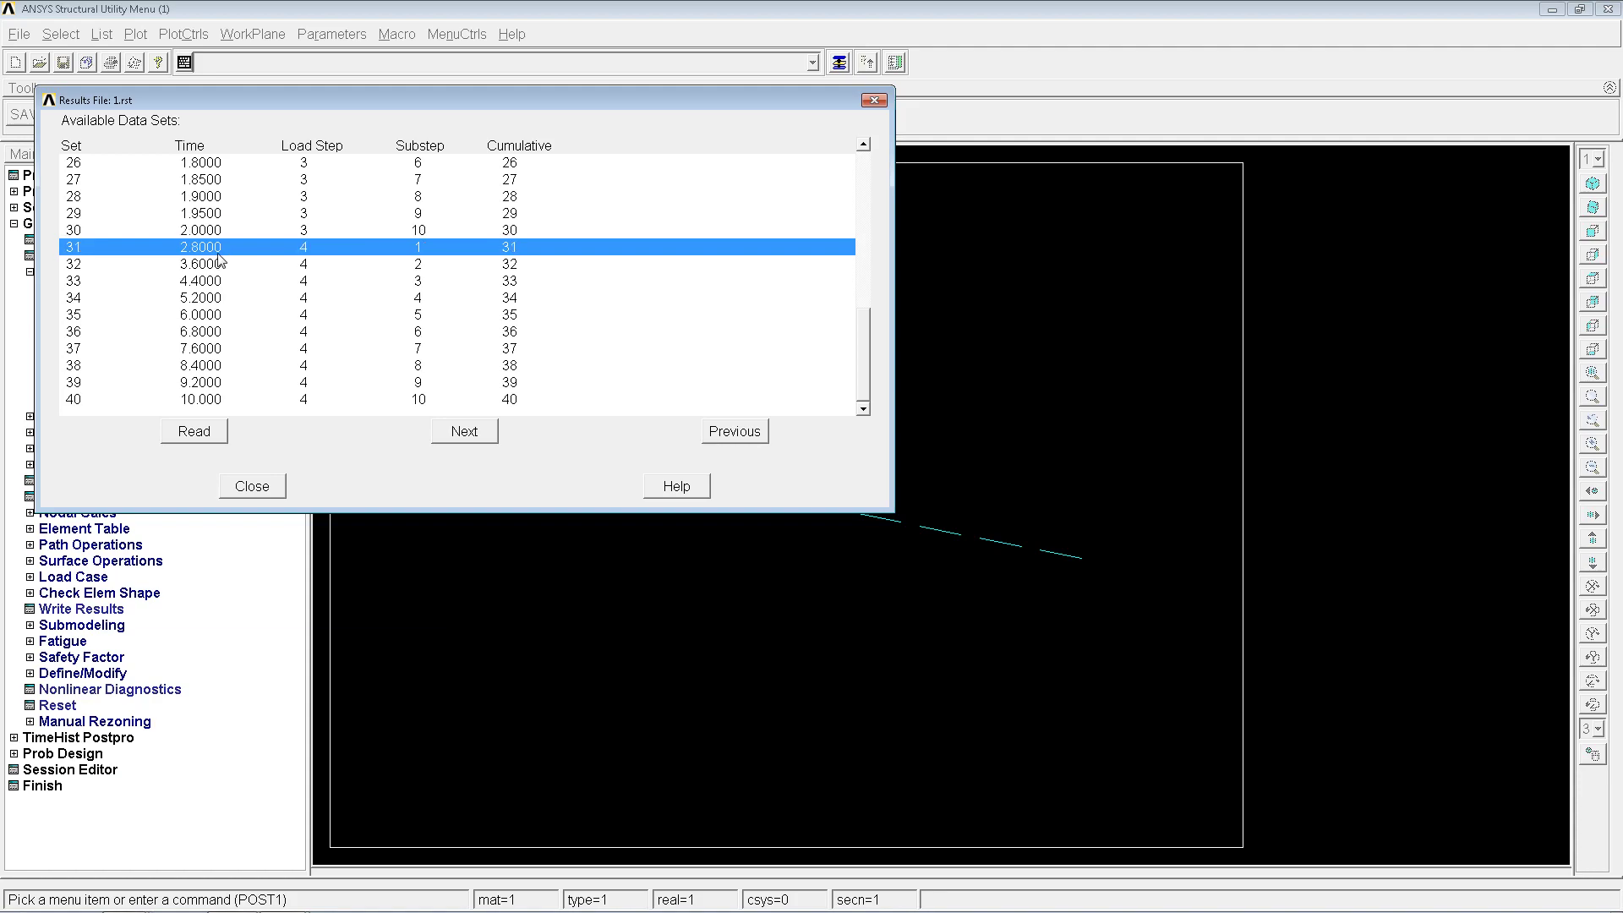
{"action": "left_click", "coordinate": [208, 269]}
{"action": "left_click", "coordinate": [221, 298]}
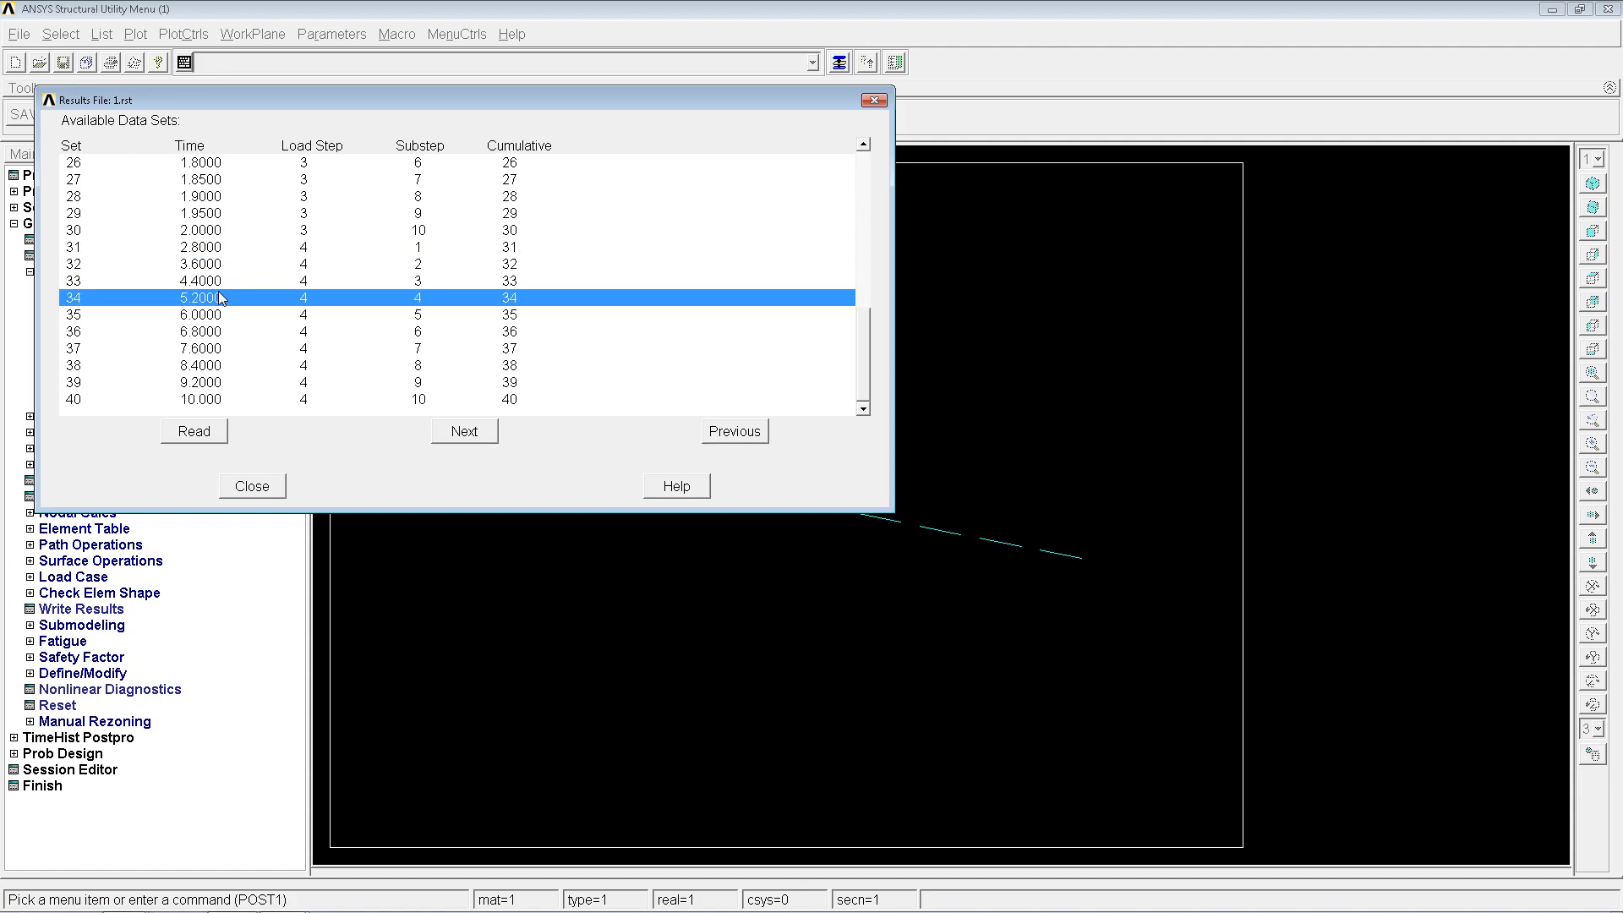
{"action": "left_click", "coordinate": [223, 288]}
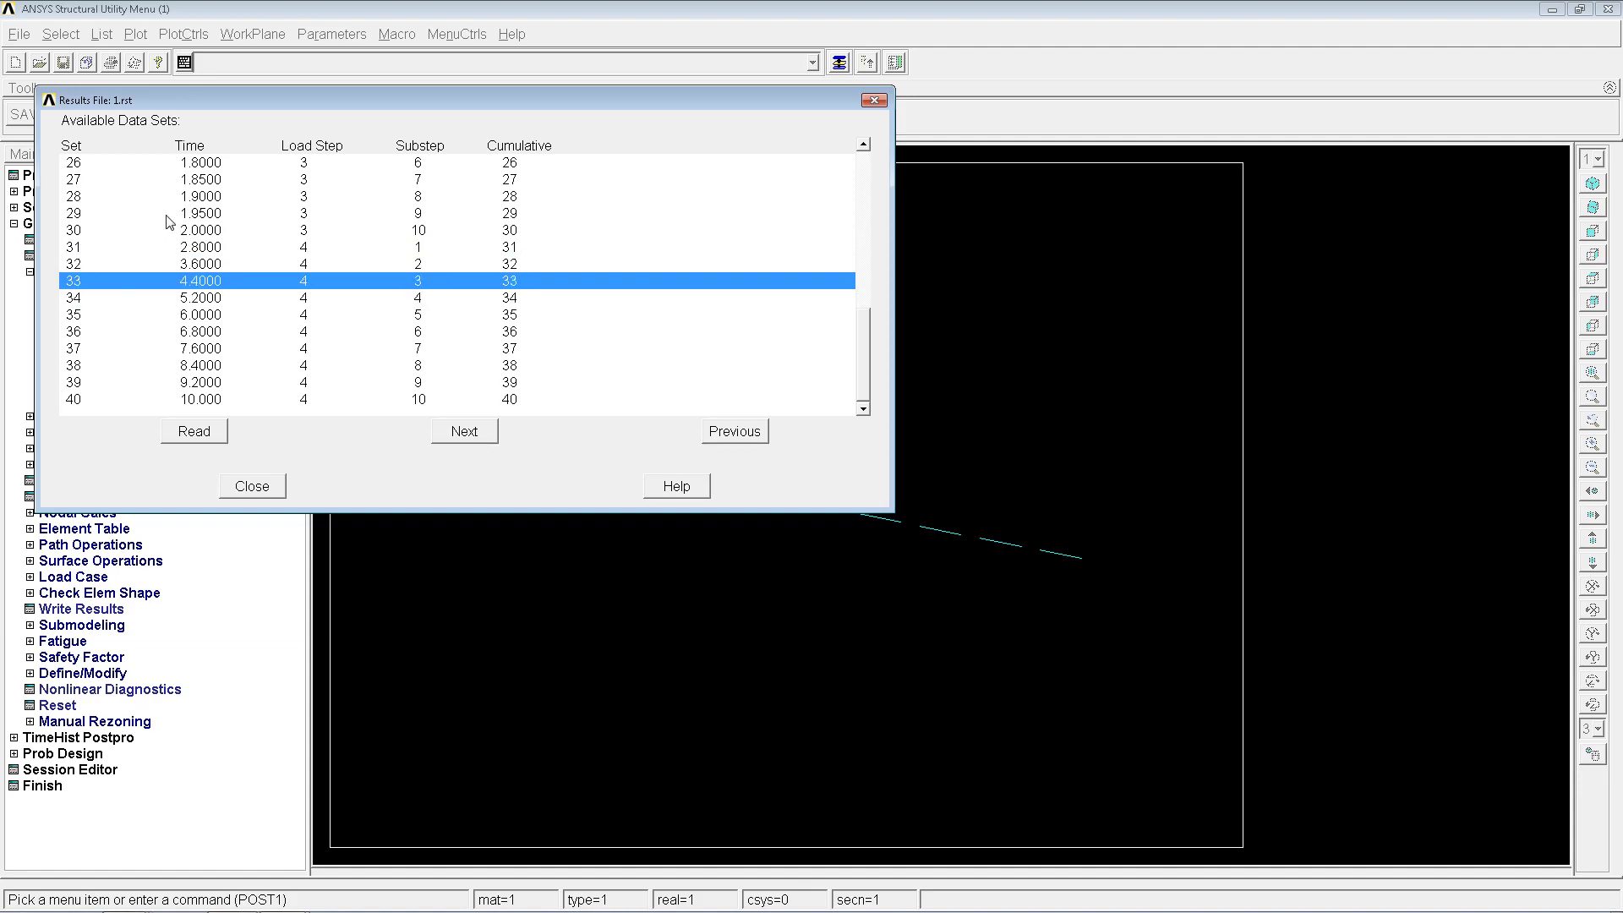
{"action": "left_click", "coordinate": [230, 231]}
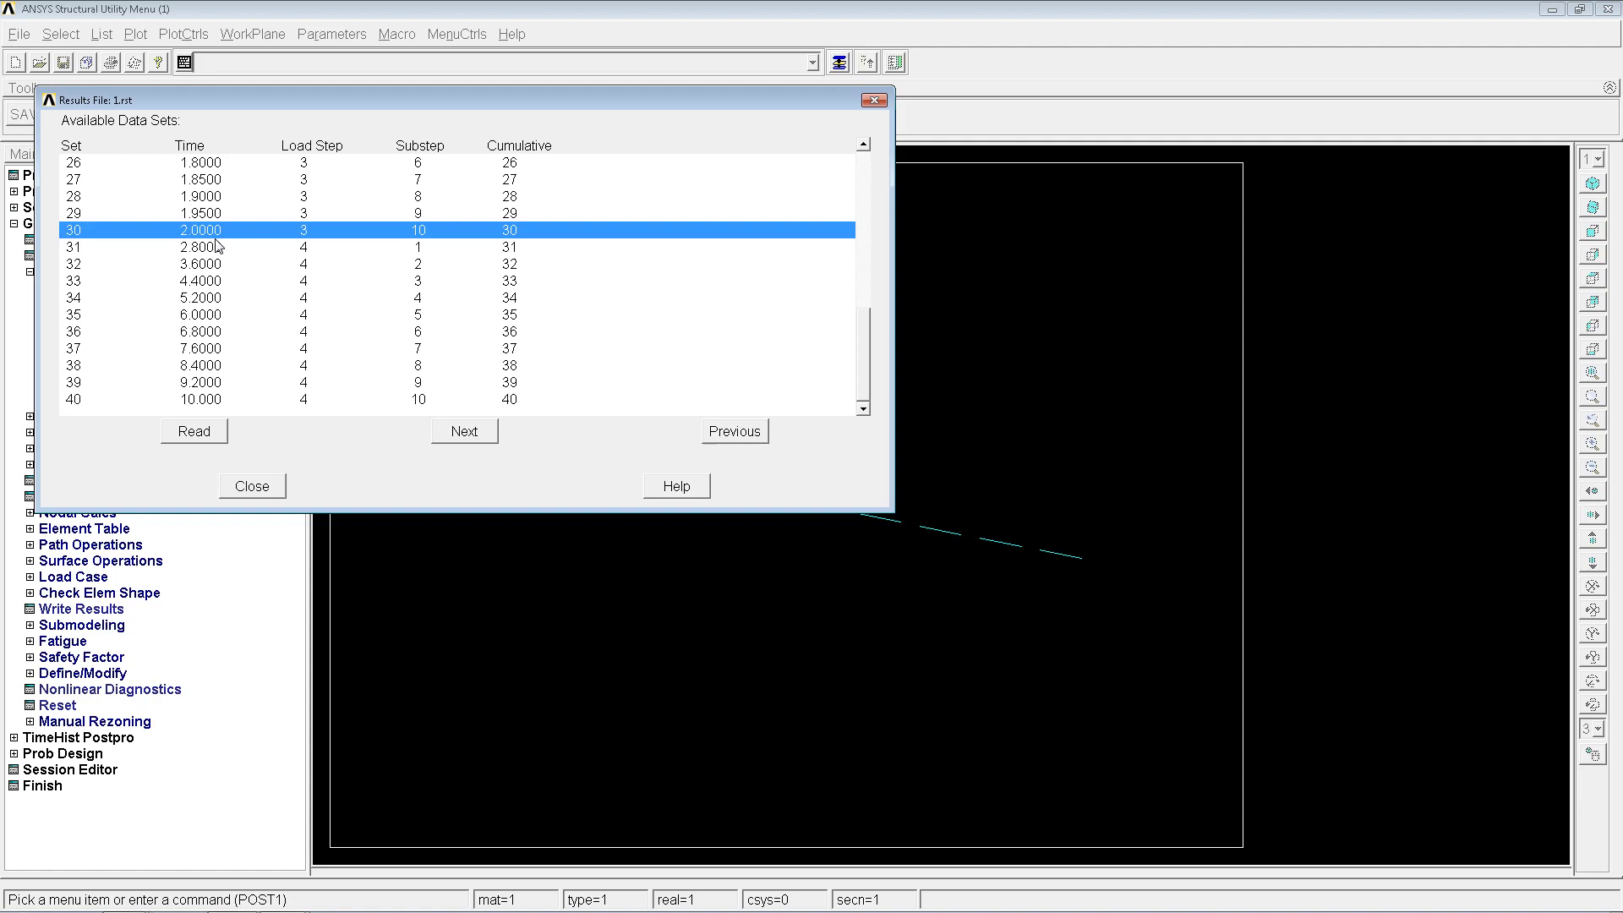
{"action": "left_click", "coordinate": [253, 488]}
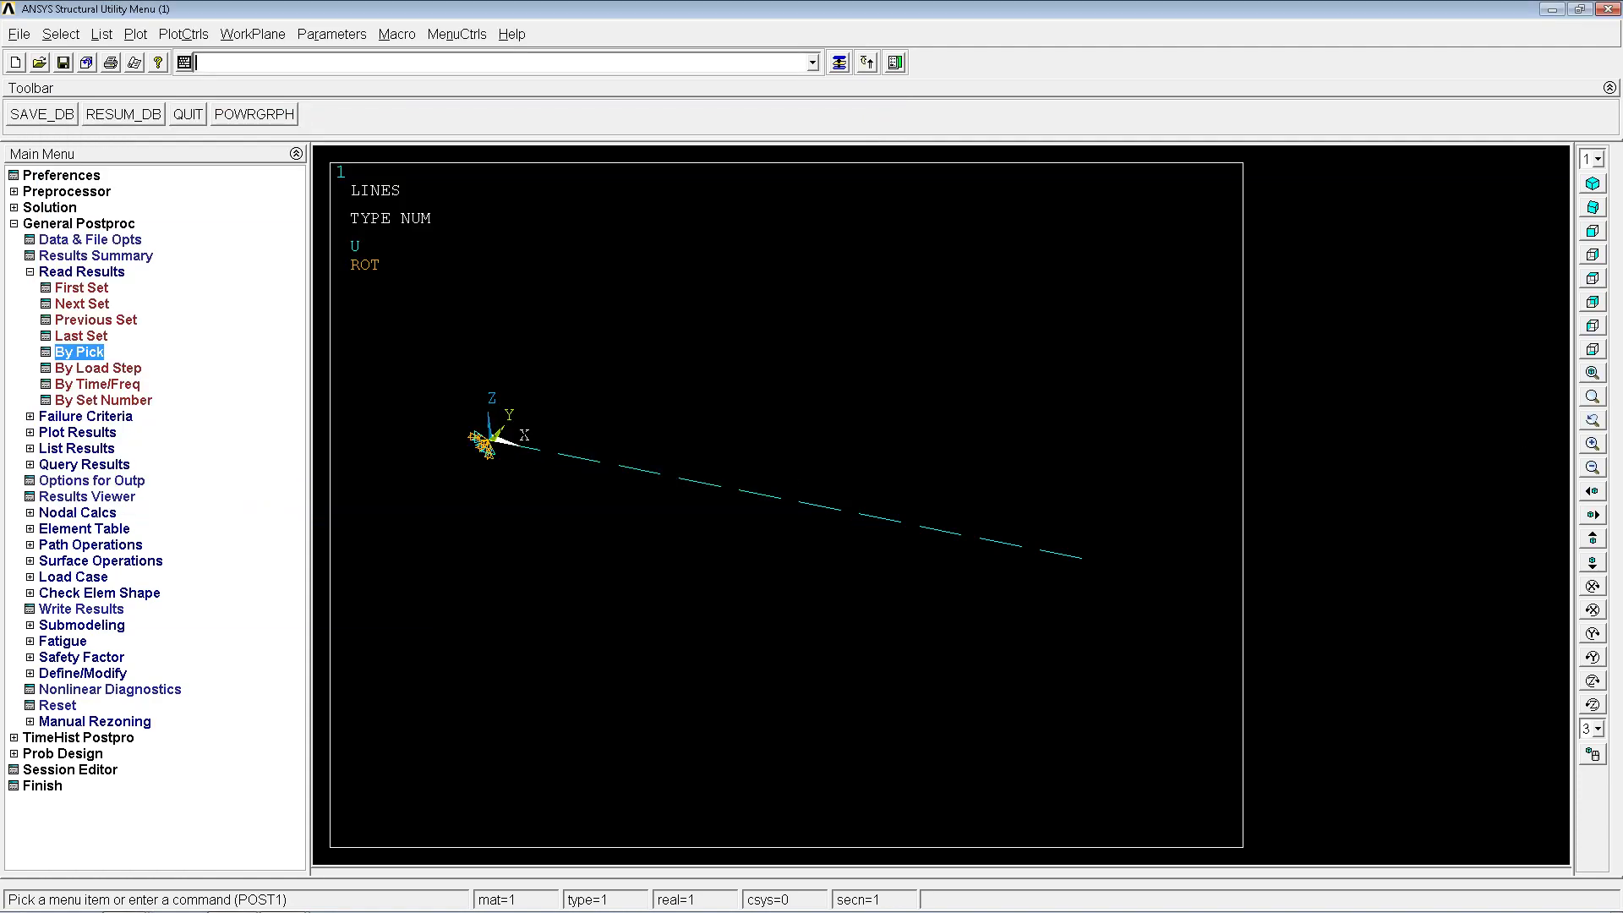
{"action": "key", "text": "alt+Tab"}
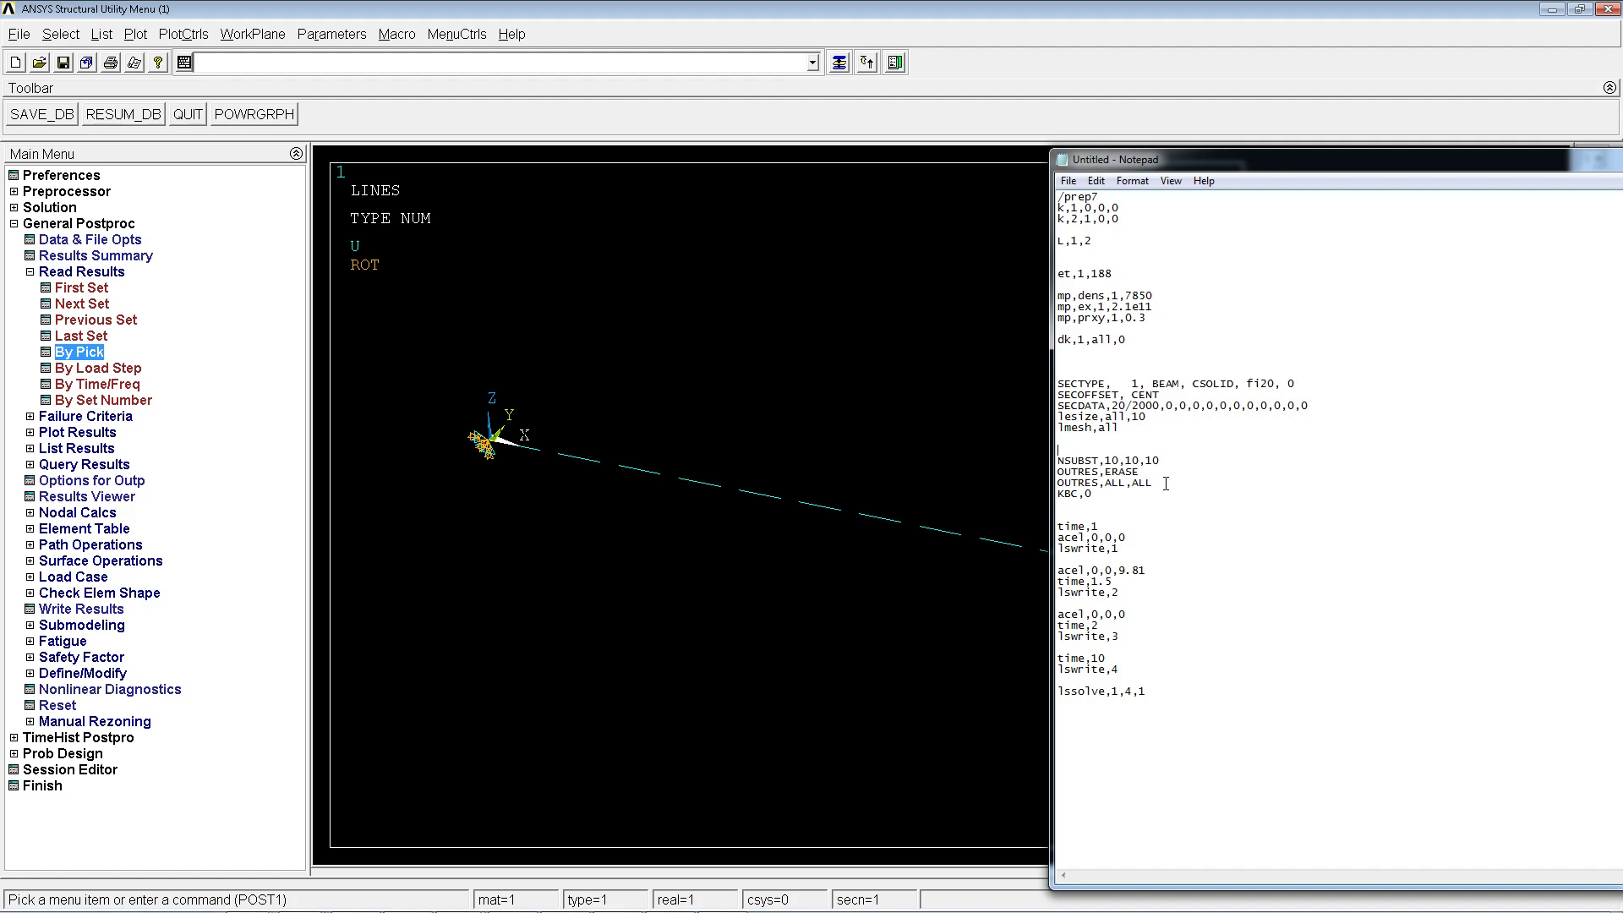
{"action": "left_click_drag", "start_coordinate": [1058, 522], "coordinate": [1134, 582]}
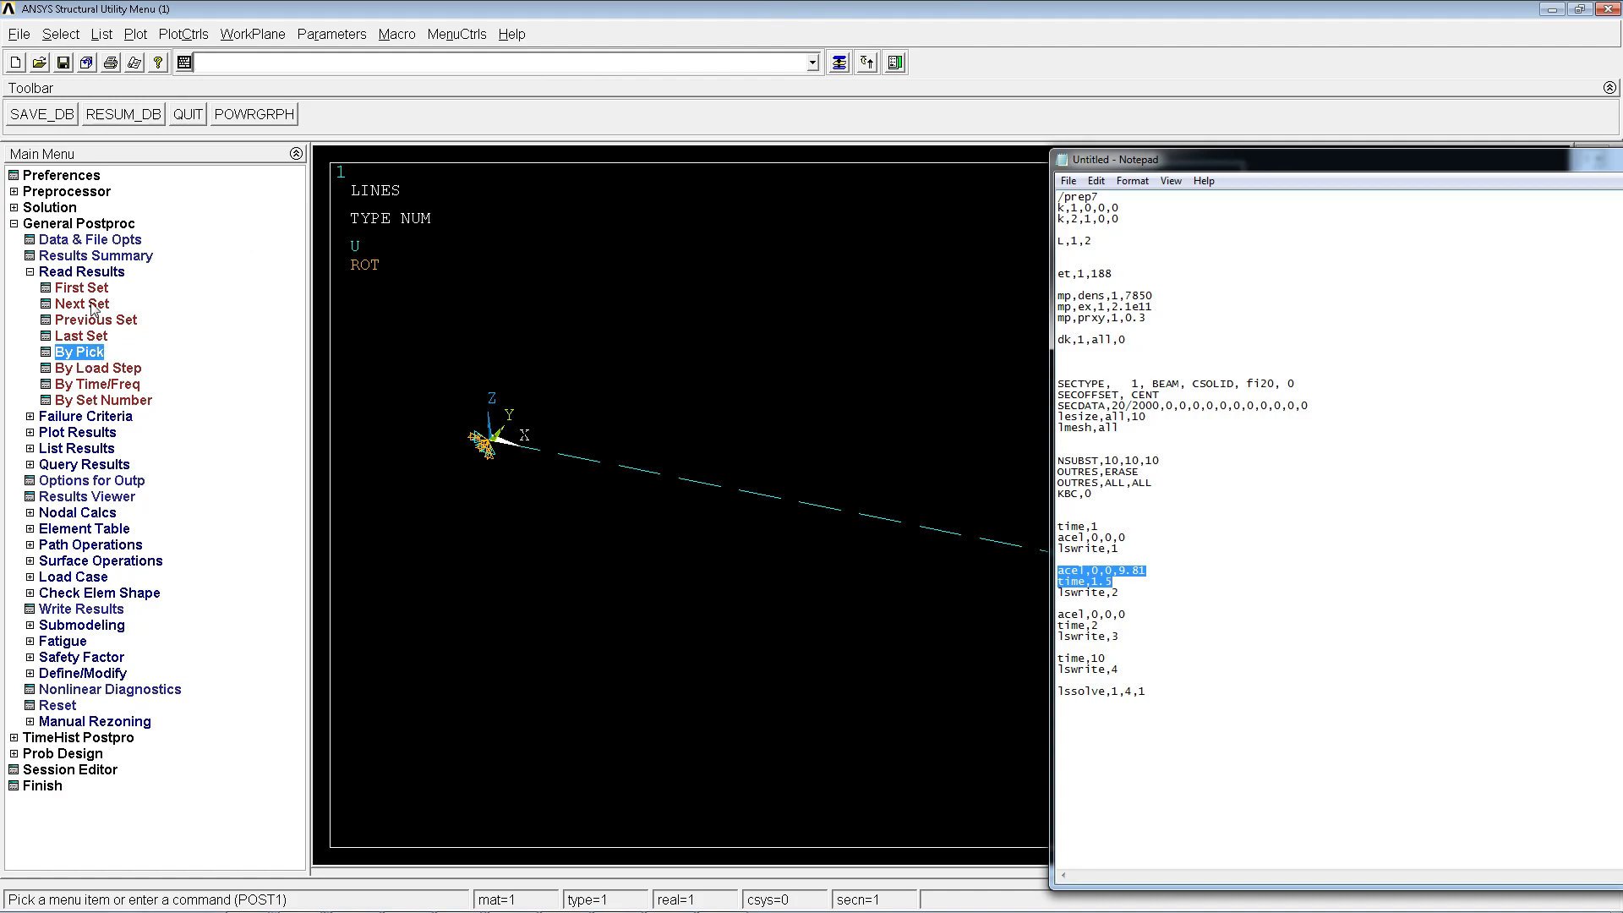
Plot the total displacement (USUM) nodal contours with plnsol
{"action": "left_click", "coordinate": [440, 71]}
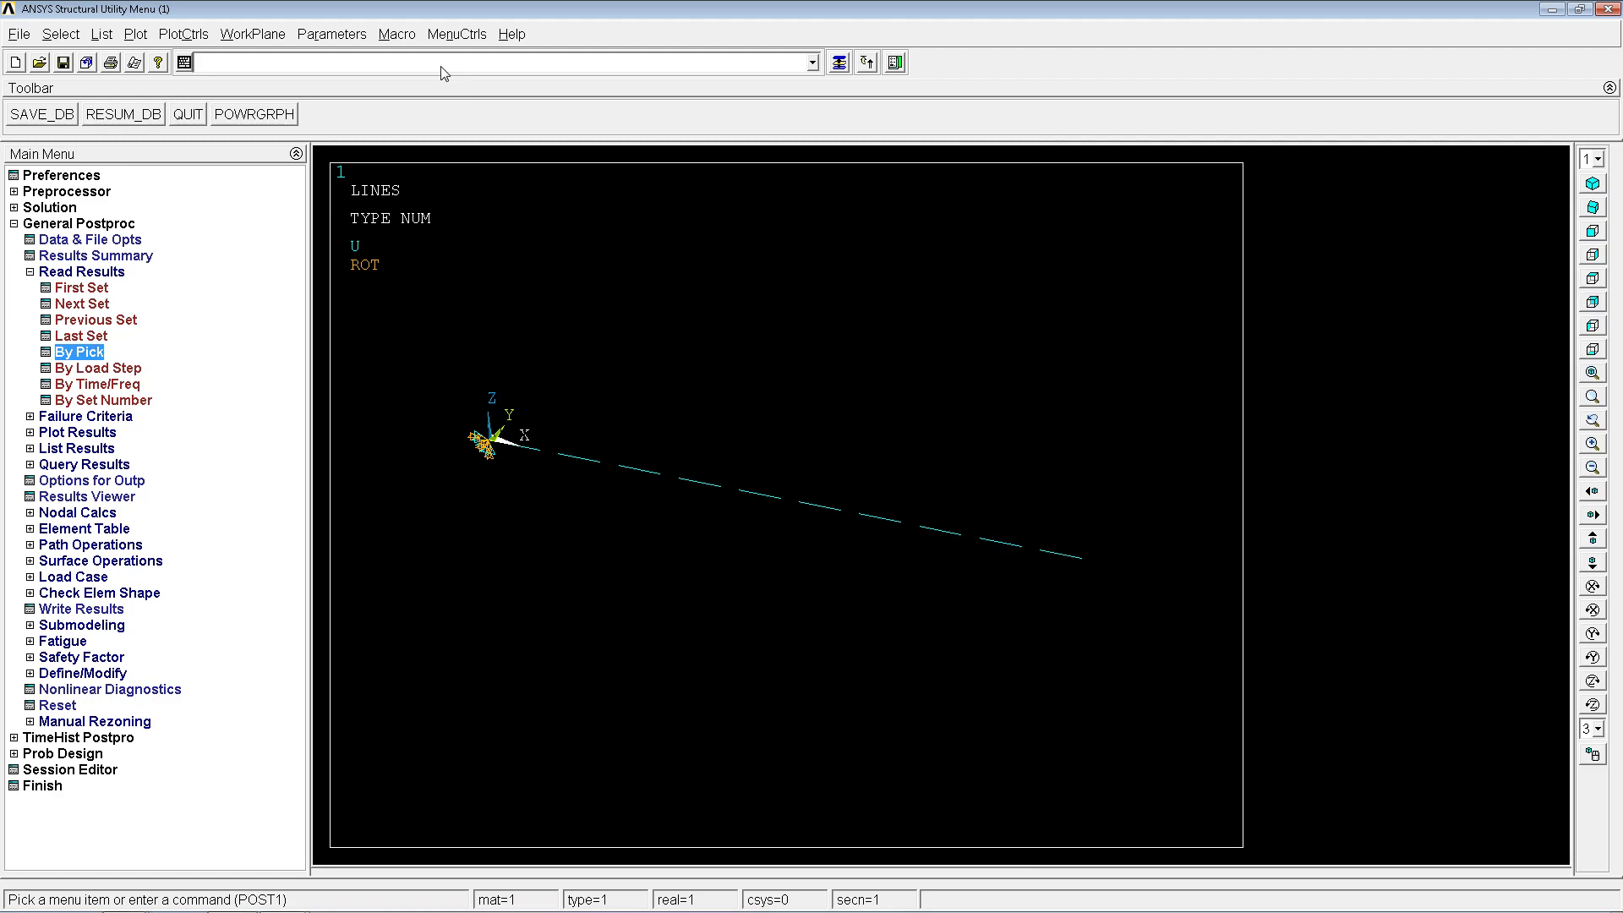
{"action": "type", "text": "plnsol,u,sum"}
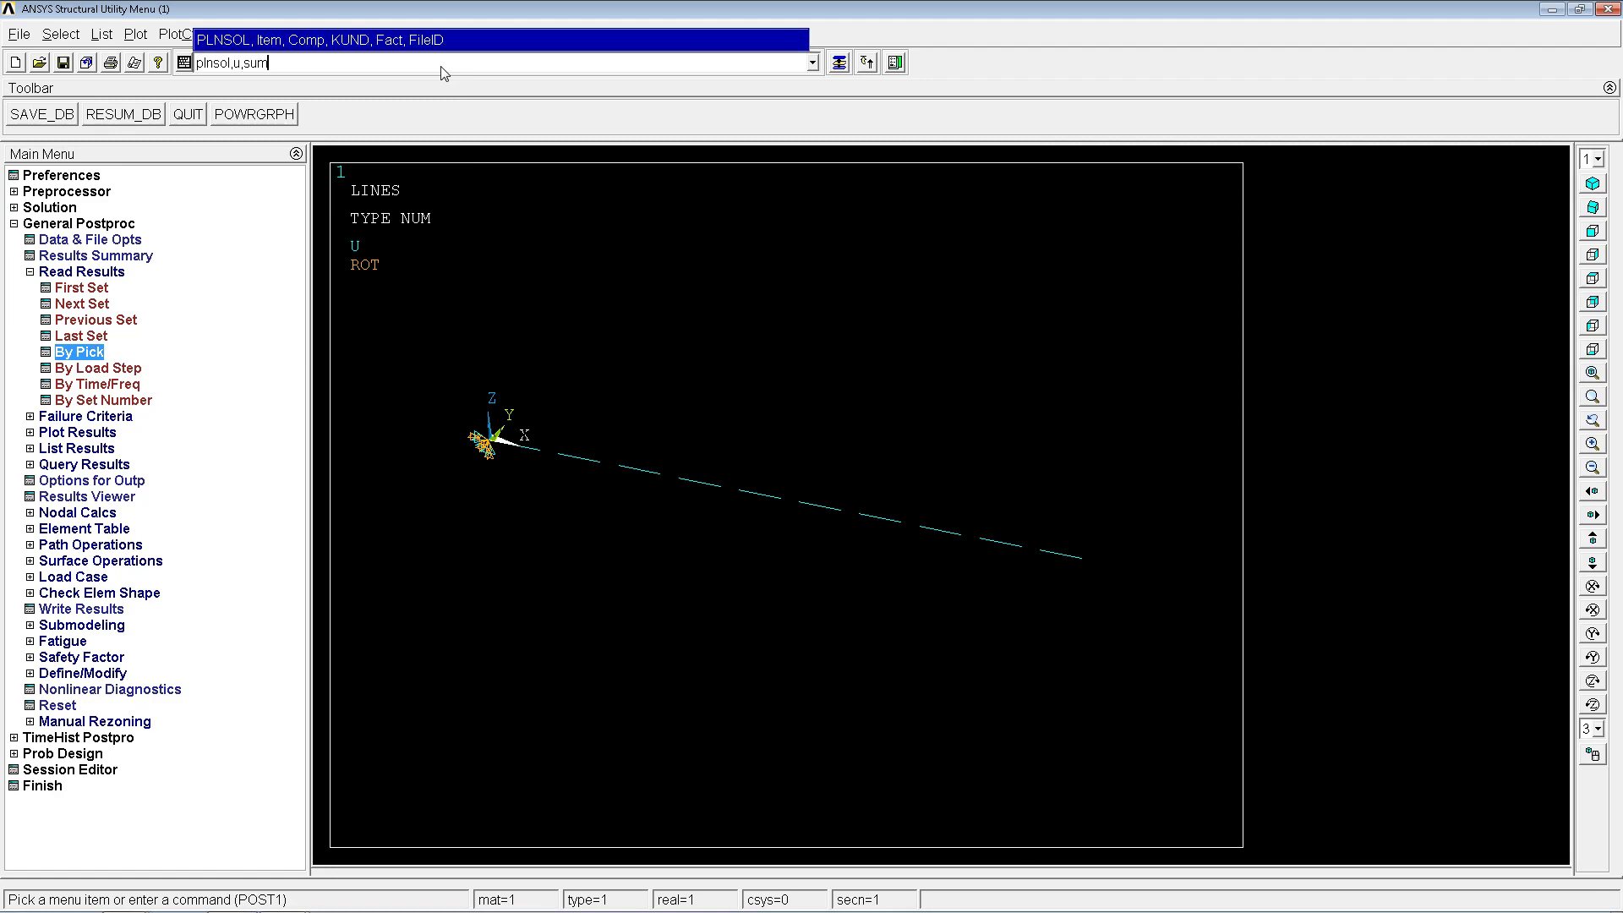
{"action": "key", "text": "Return"}
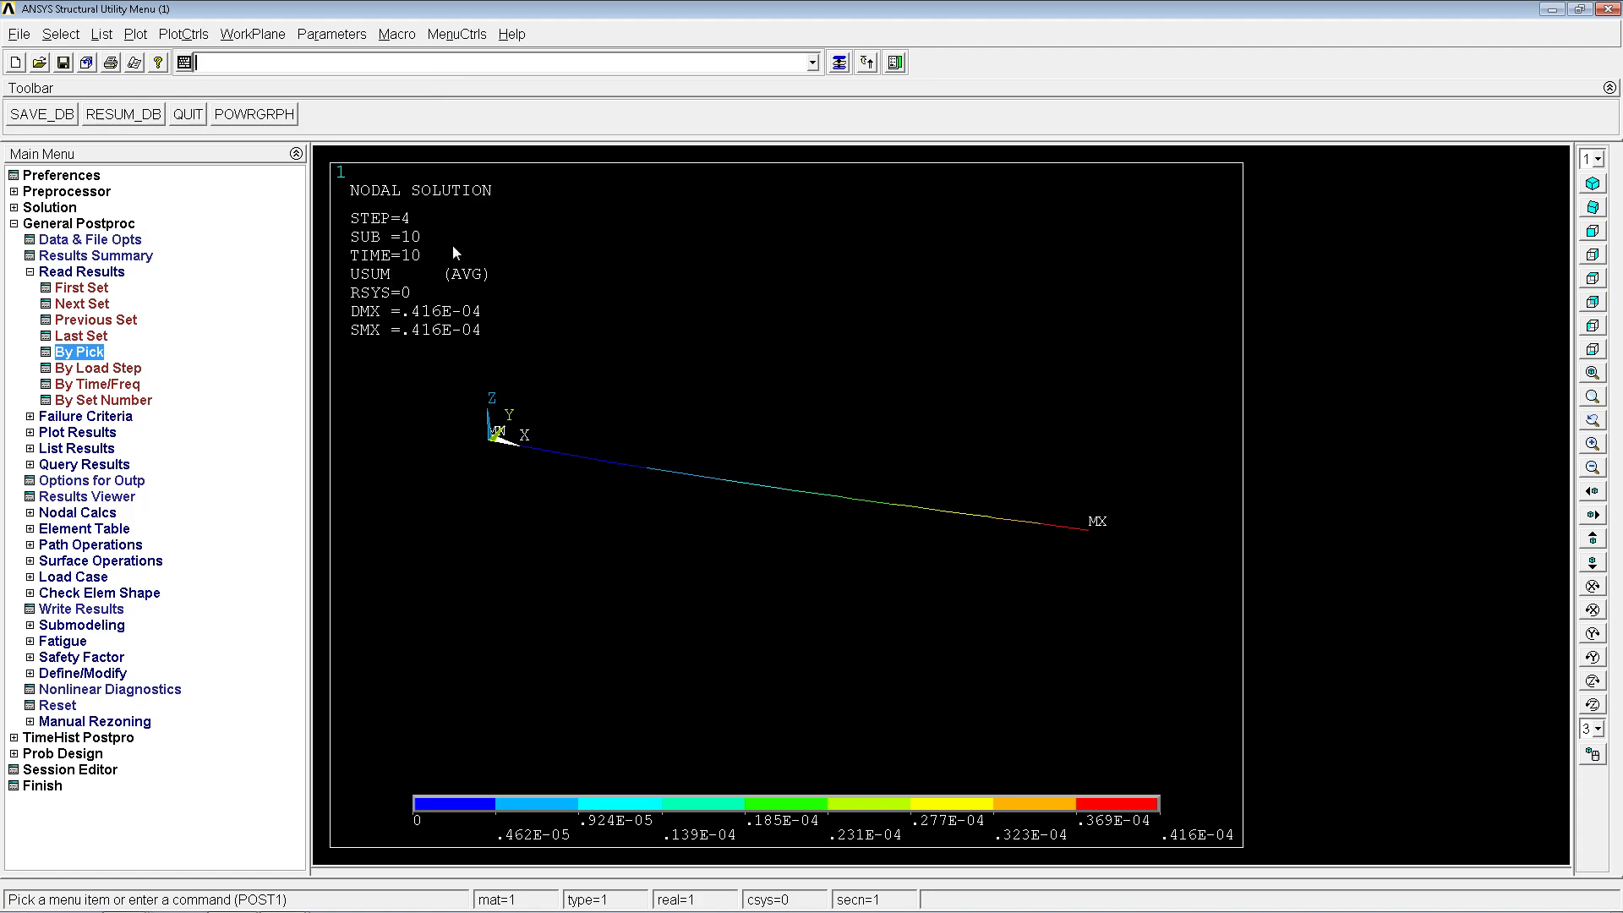
Redraw the beam as 3-D shapes with /eshape,1 and scale displacements by 100
{"action": "type", "text": "/e"}
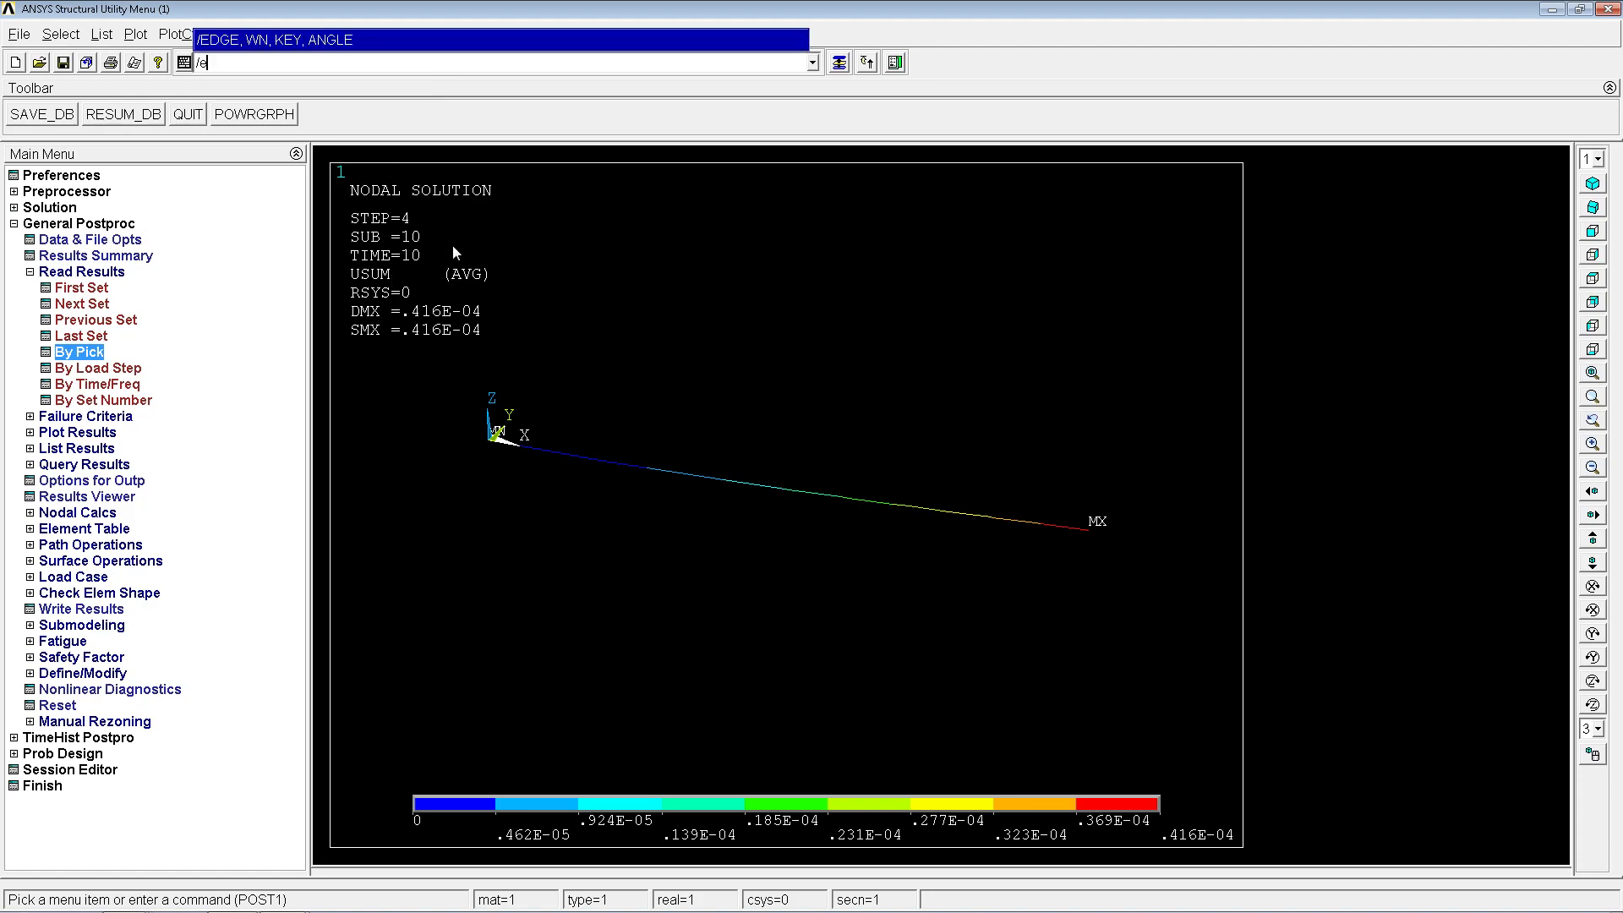
{"action": "type", "text": "shape,1,1"}
{"action": "key", "text": "Return"}
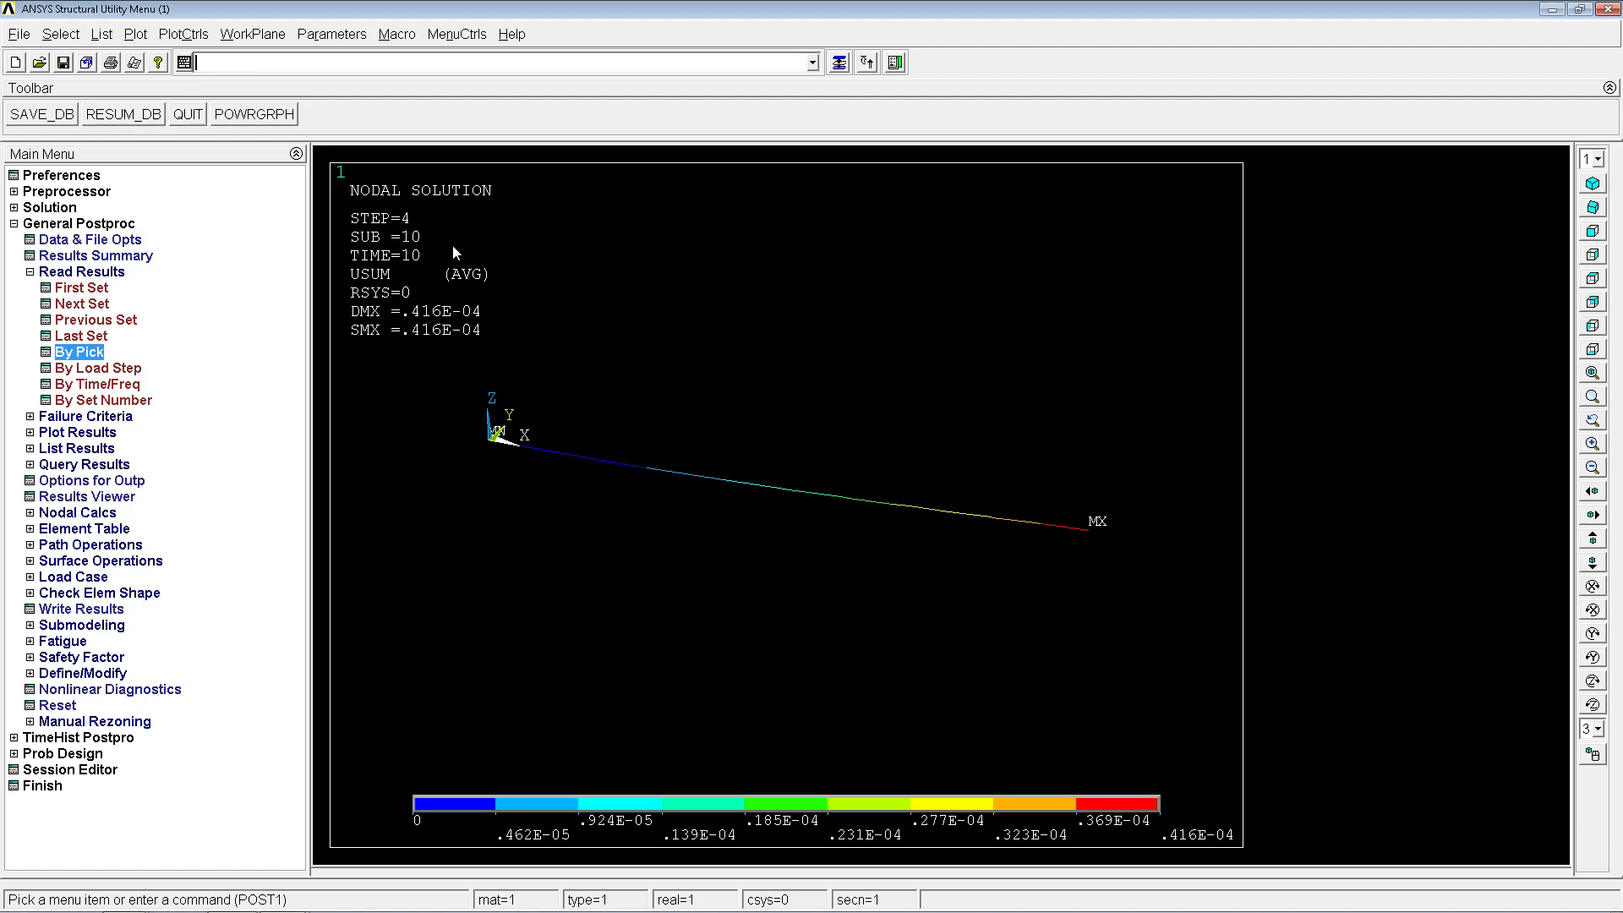
{"action": "type", "text": "/rep"}
{"action": "key", "text": "Return"}
{"action": "type", "text": "/dsca"}
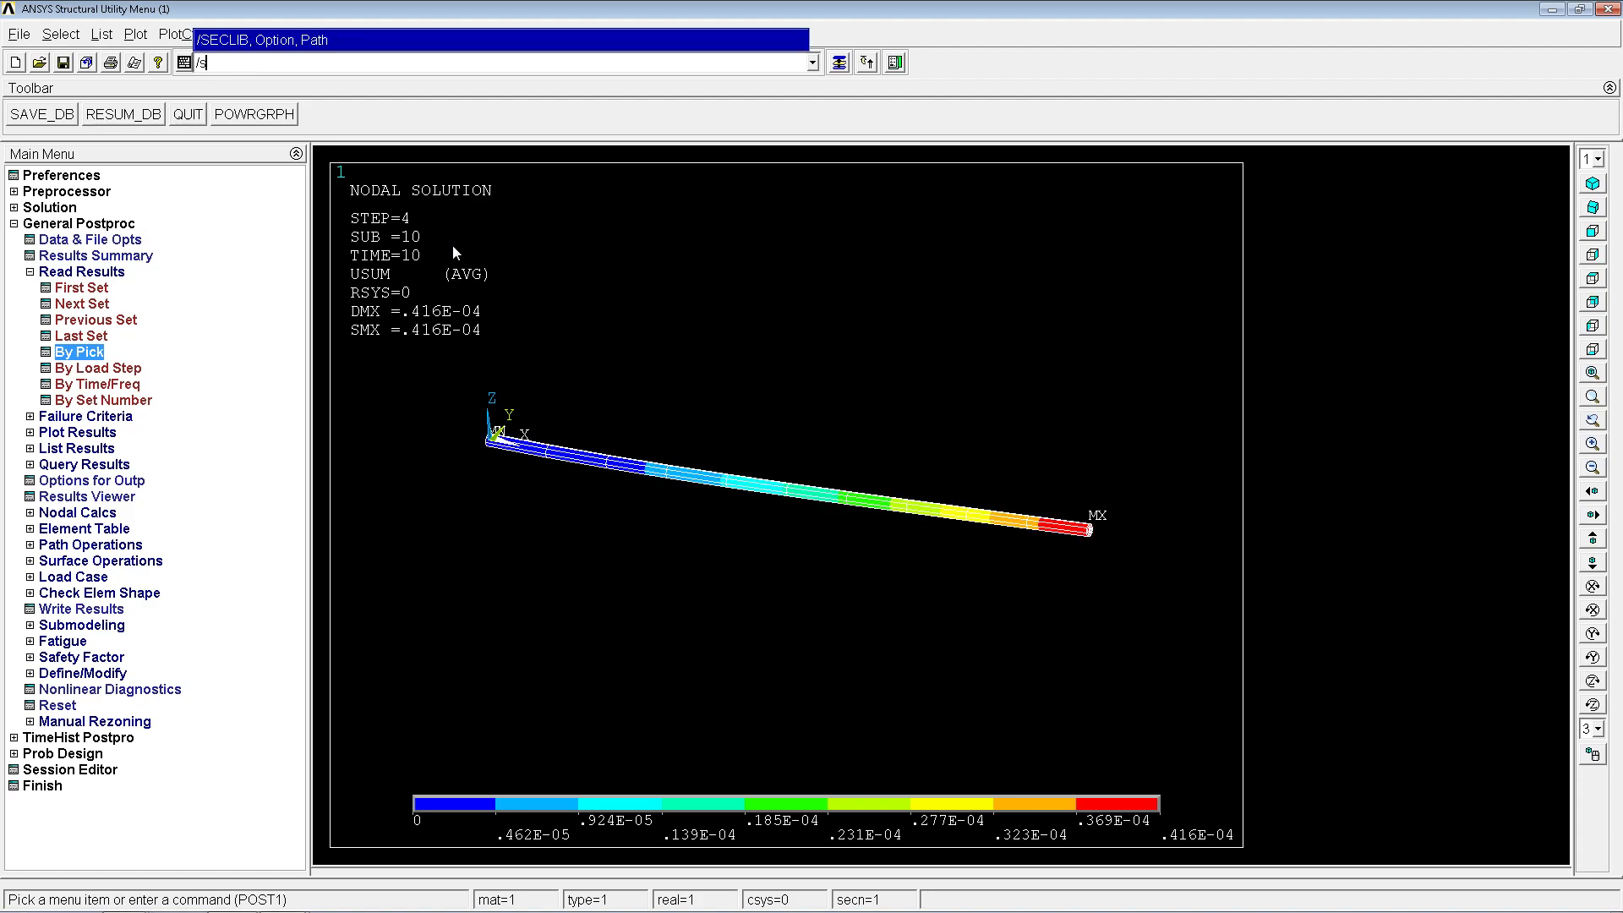
{"action": "type", "text": "le,100"}
{"action": "key", "text": "Return"}
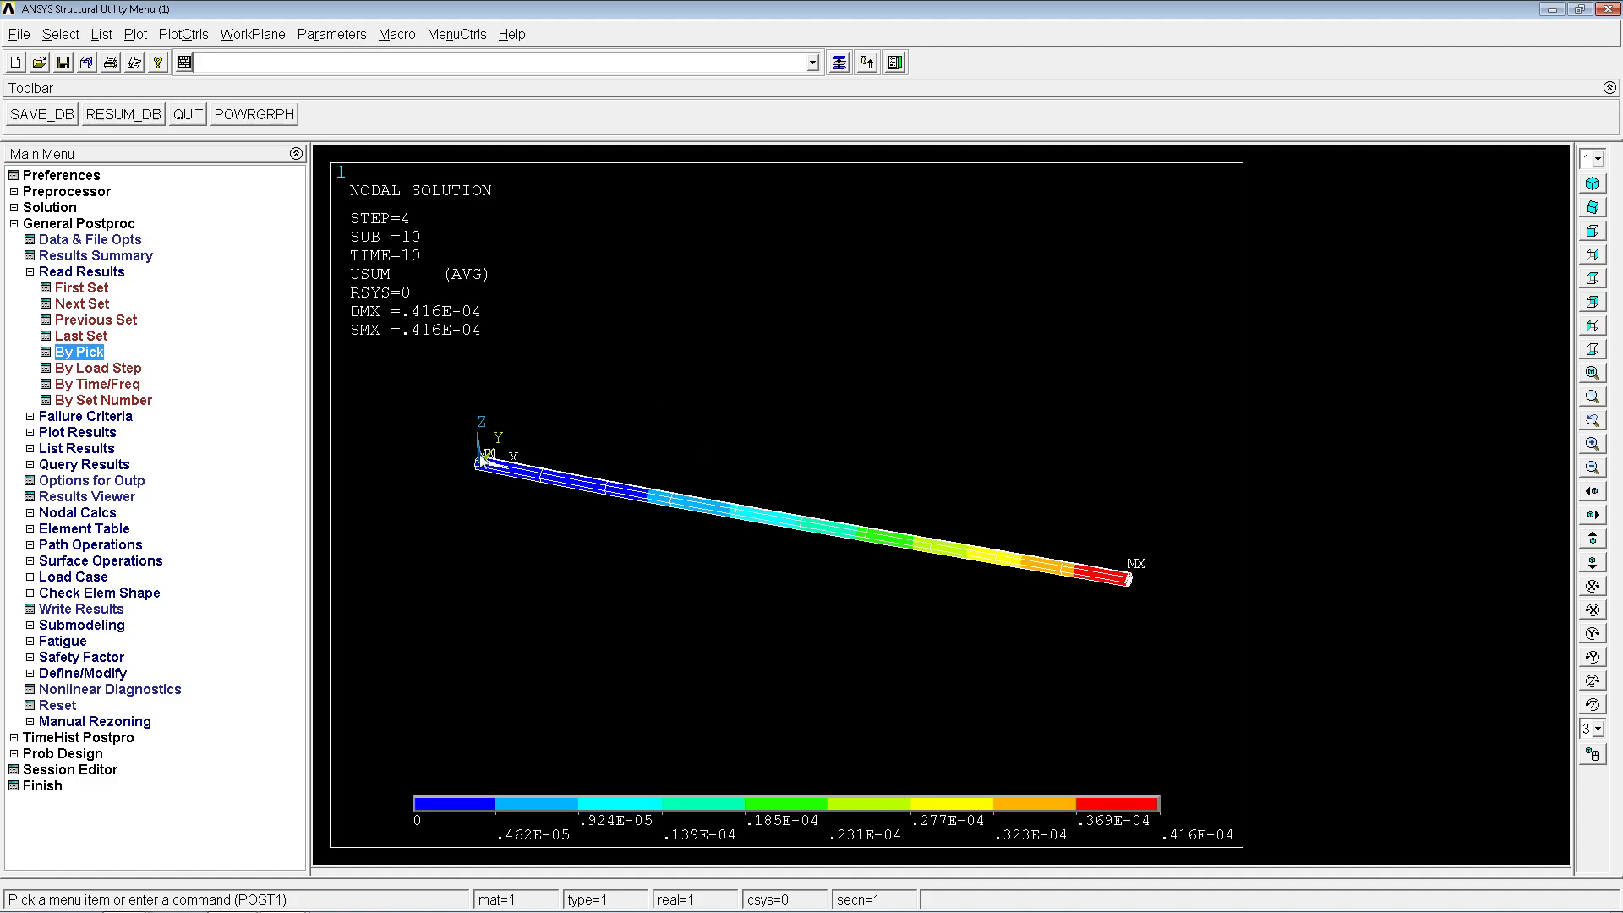
Start a first Animate Over Time using a time range, then stop it
{"action": "left_click", "coordinate": [185, 36]}
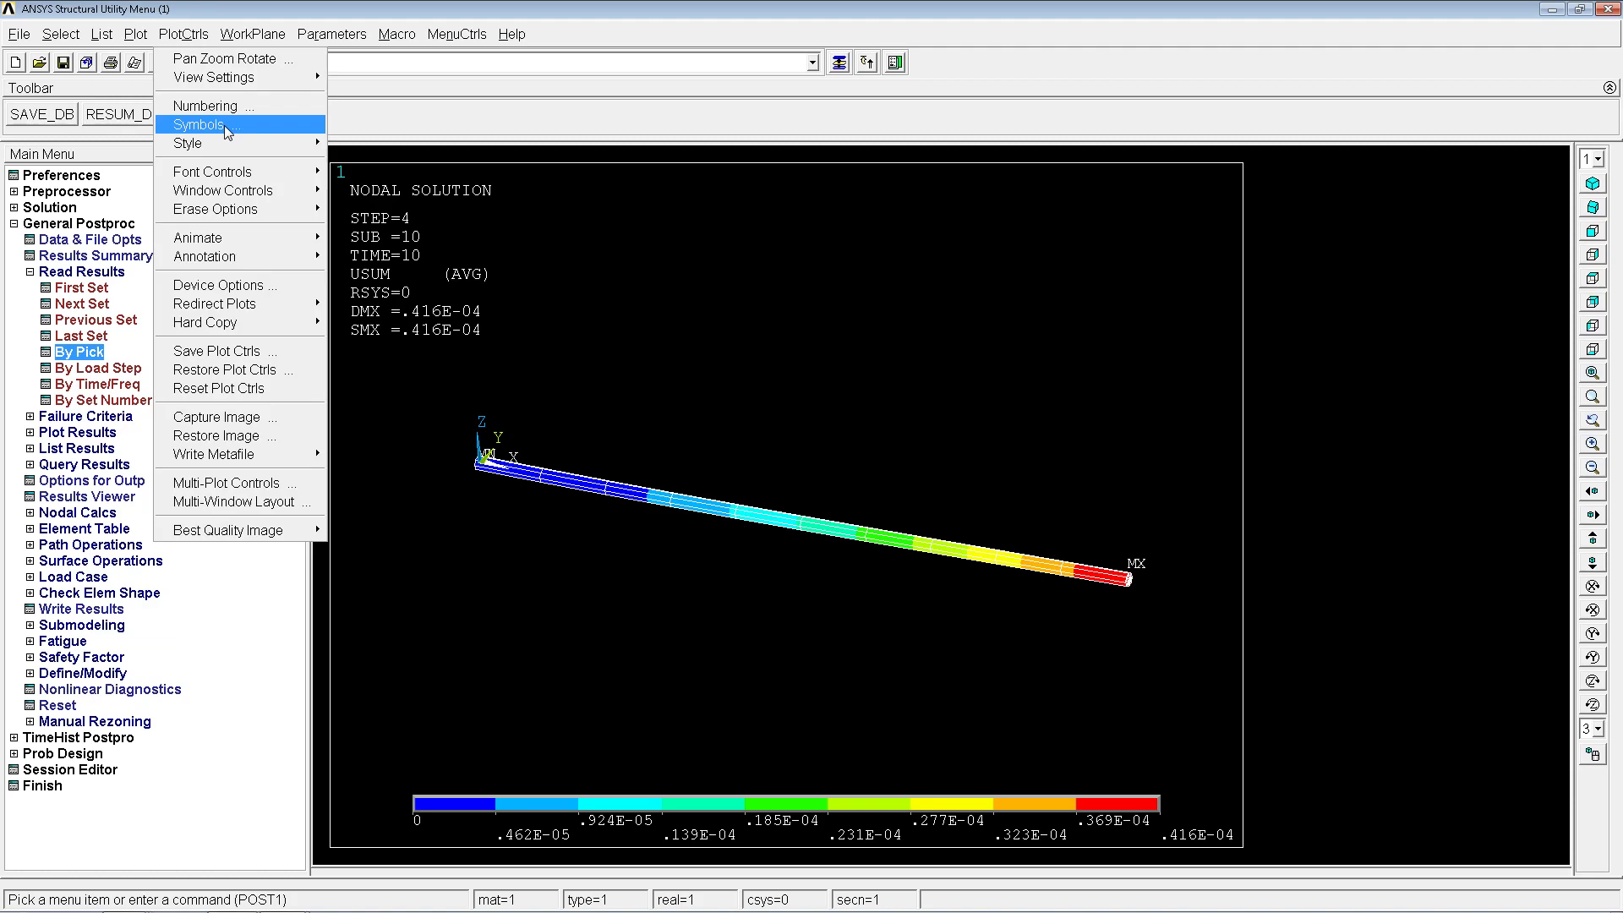
{"action": "left_click", "coordinate": [233, 246]}
{"action": "left_click", "coordinate": [363, 321]}
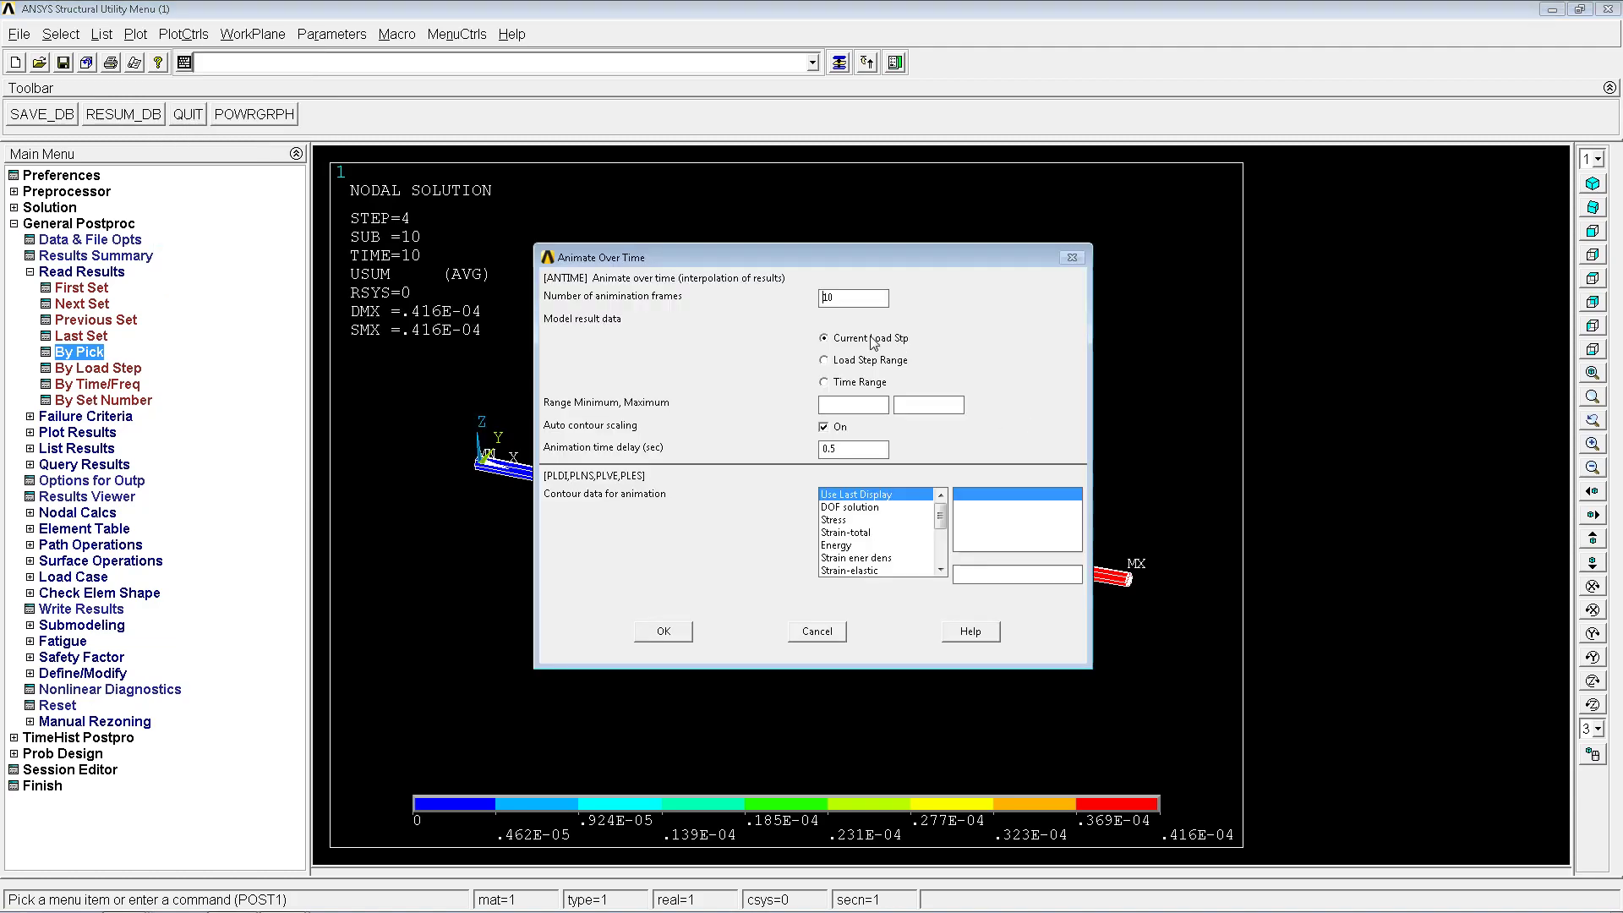
{"action": "left_click", "coordinate": [855, 383]}
{"action": "left_click", "coordinate": [850, 400]}
{"action": "key", "text": "Return"}
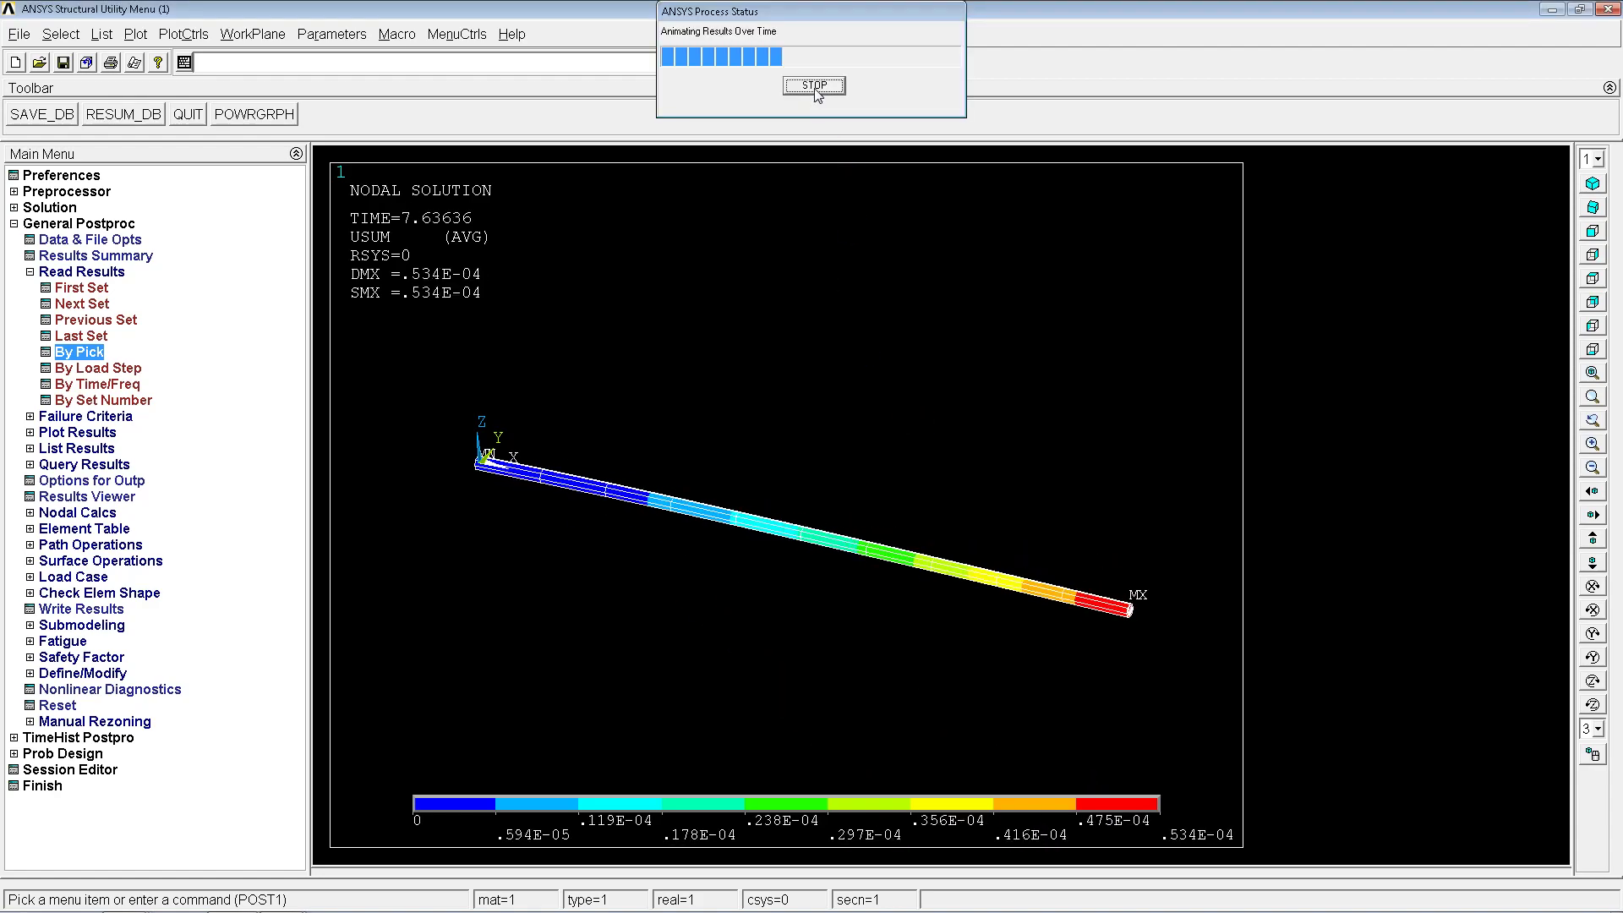
{"action": "left_click", "coordinate": [810, 83]}
Set the animation to time range 1–10, auto contour scaling off, 0.2 s delay, DOF USUM
{"action": "left_click", "coordinate": [171, 35]}
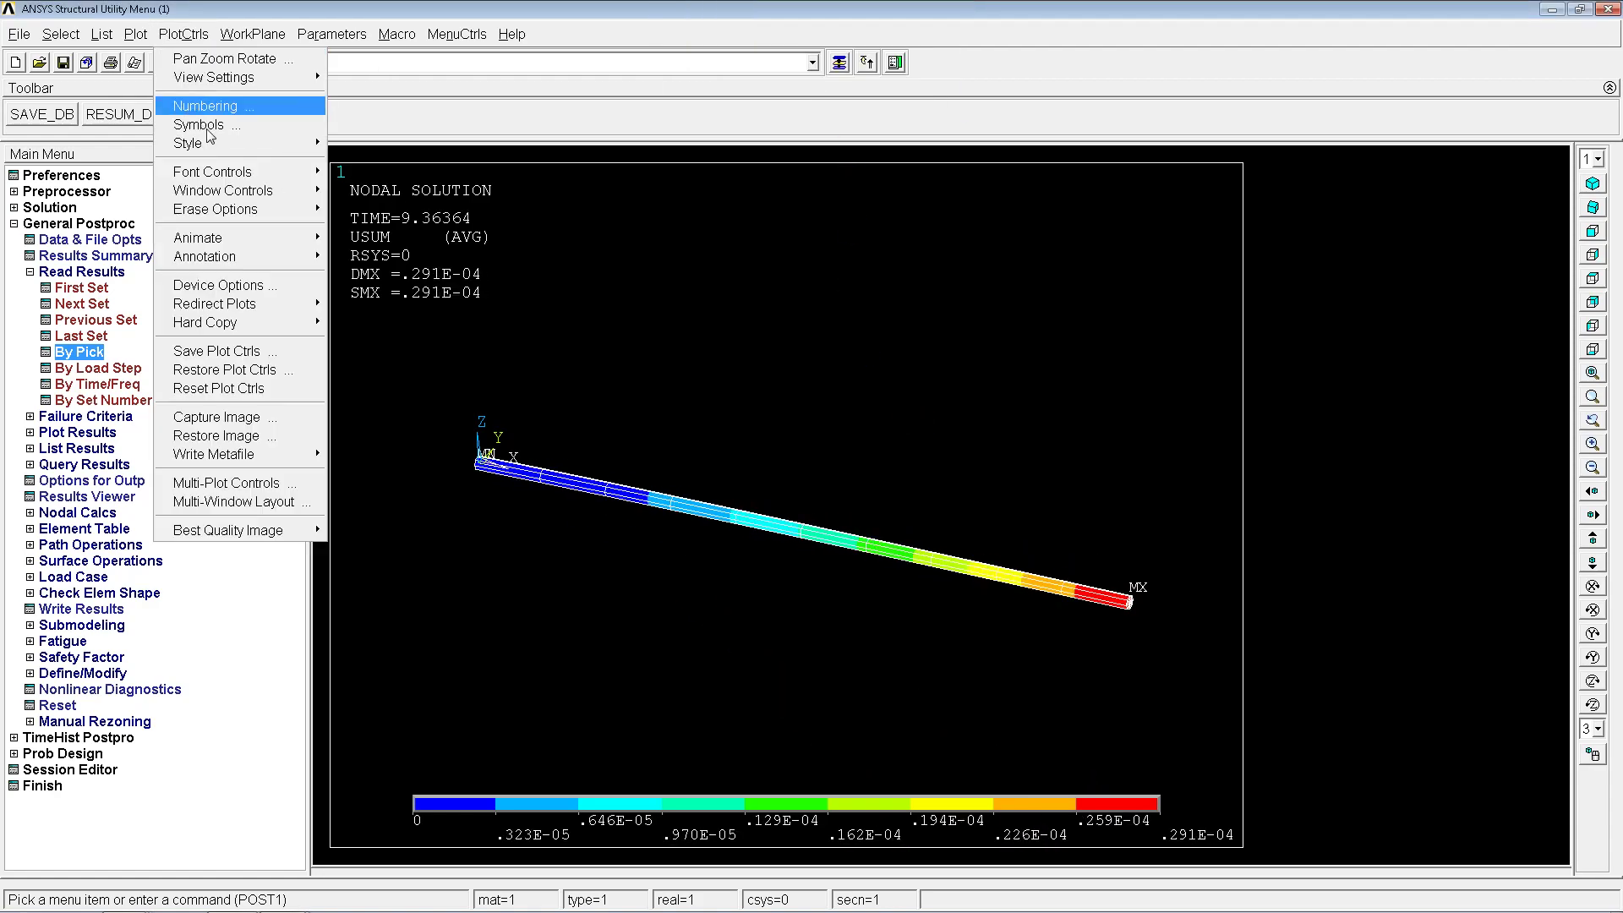
{"action": "mouse_move", "coordinate": [240, 237]}
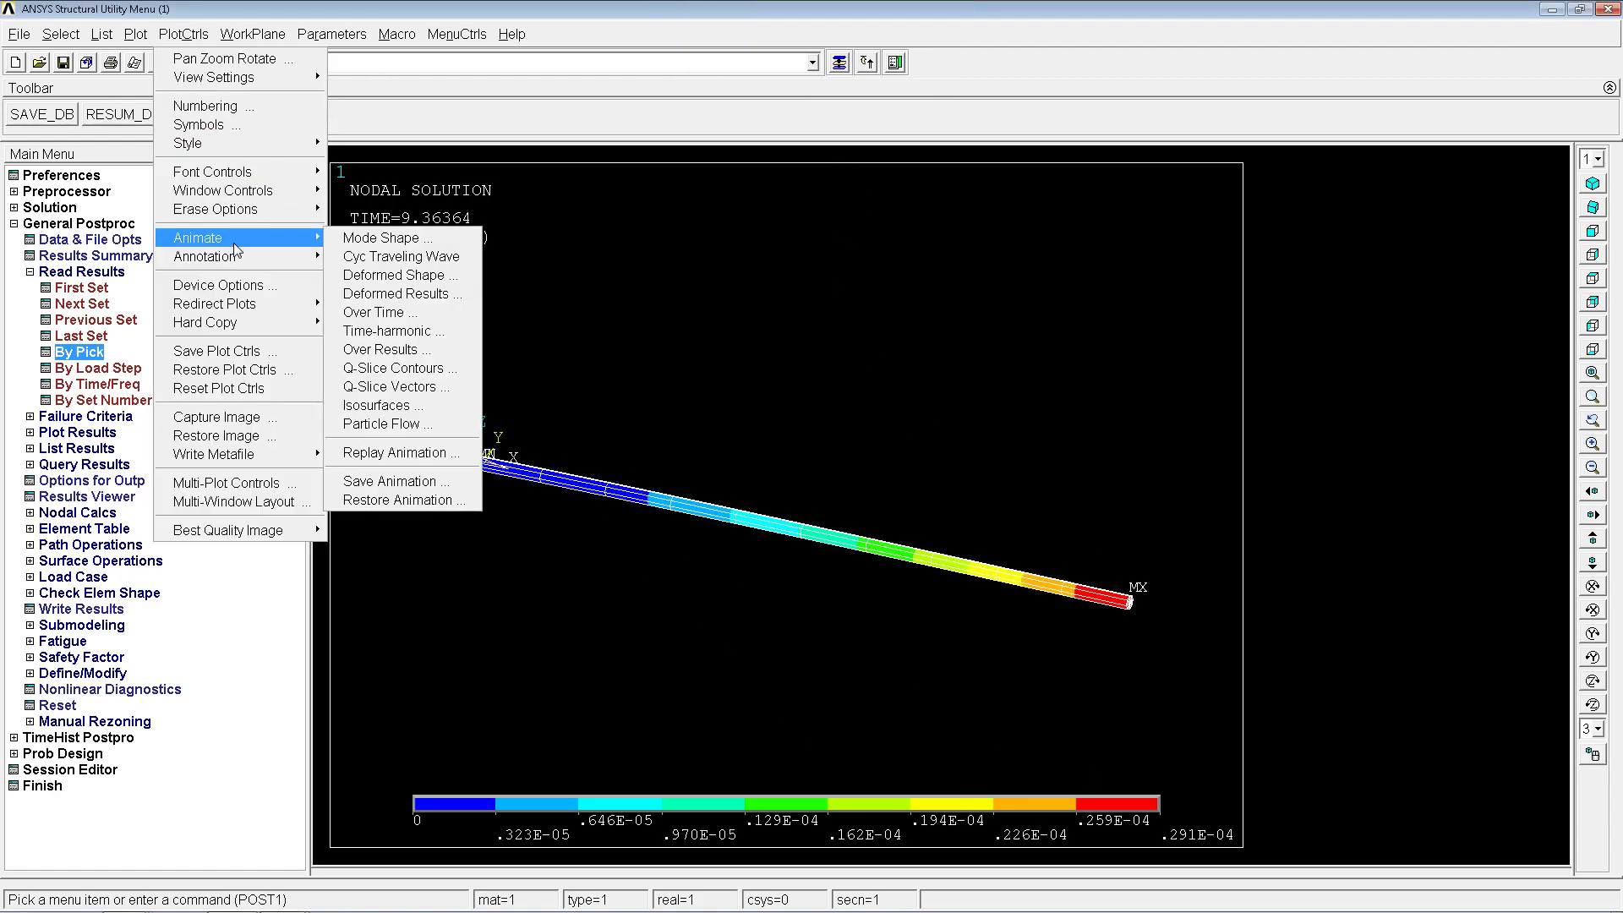
{"action": "left_click", "coordinate": [399, 321]}
{"action": "left_click", "coordinate": [915, 406]}
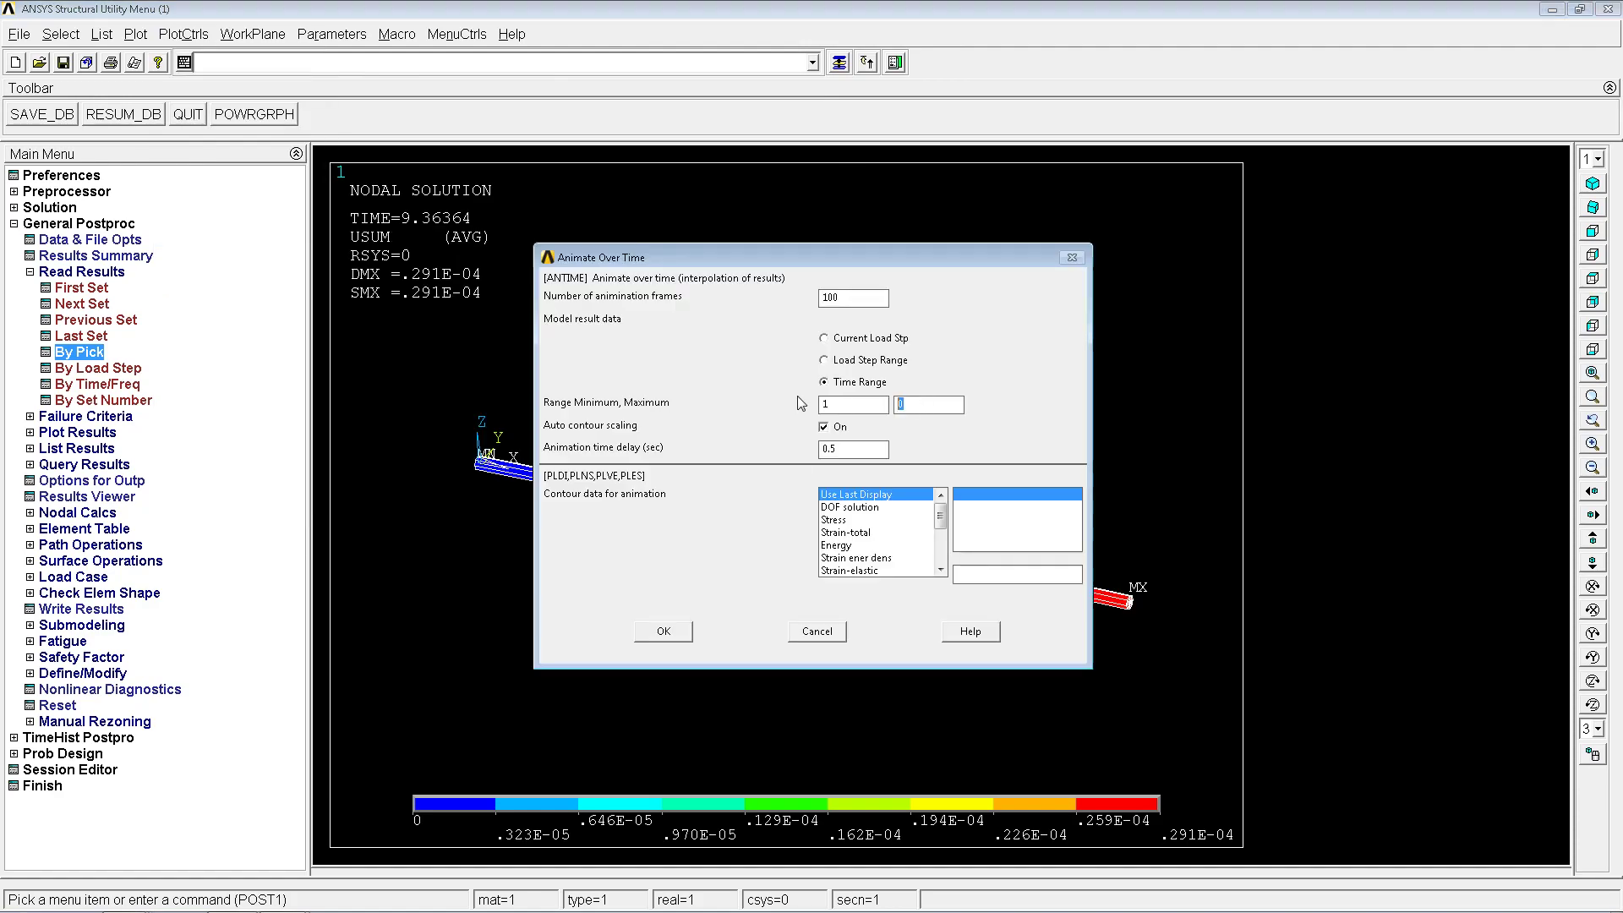
{"action": "type", "text": "10"}
{"action": "left_click", "coordinate": [825, 428]}
{"action": "double_click", "coordinate": [835, 448]}
{"action": "type", "text": "0.2"}
{"action": "left_click", "coordinate": [854, 509]}
{"action": "left_click", "coordinate": [1019, 546]}
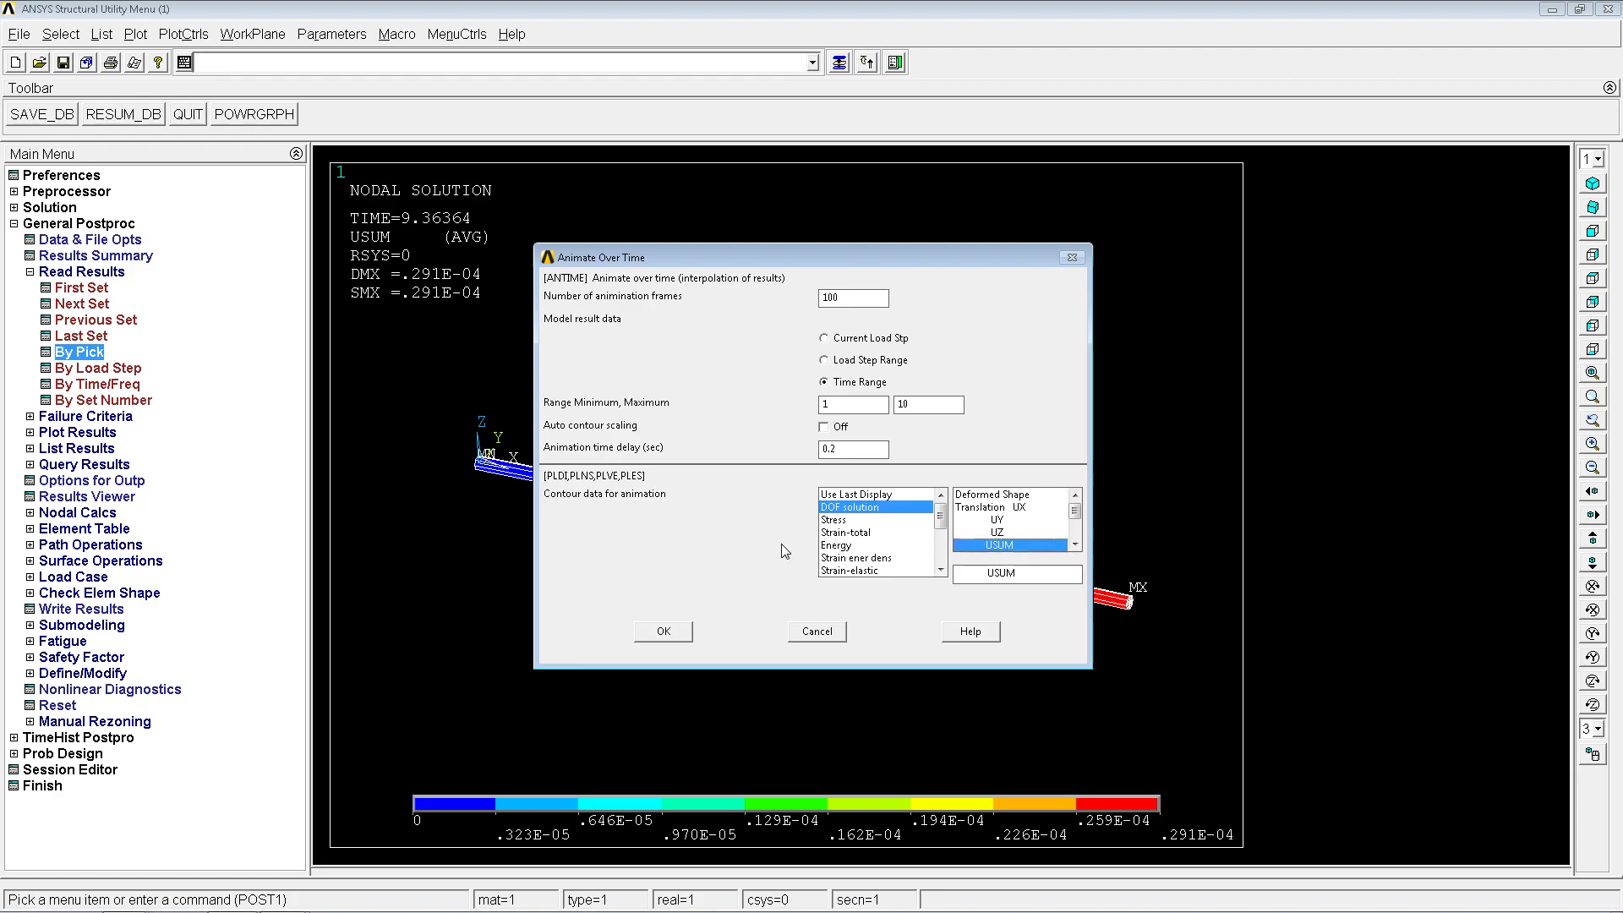
Play the USUM animation forward only, stop it at TIME=1.72727 and close the controller
{"action": "left_click", "coordinate": [677, 633]}
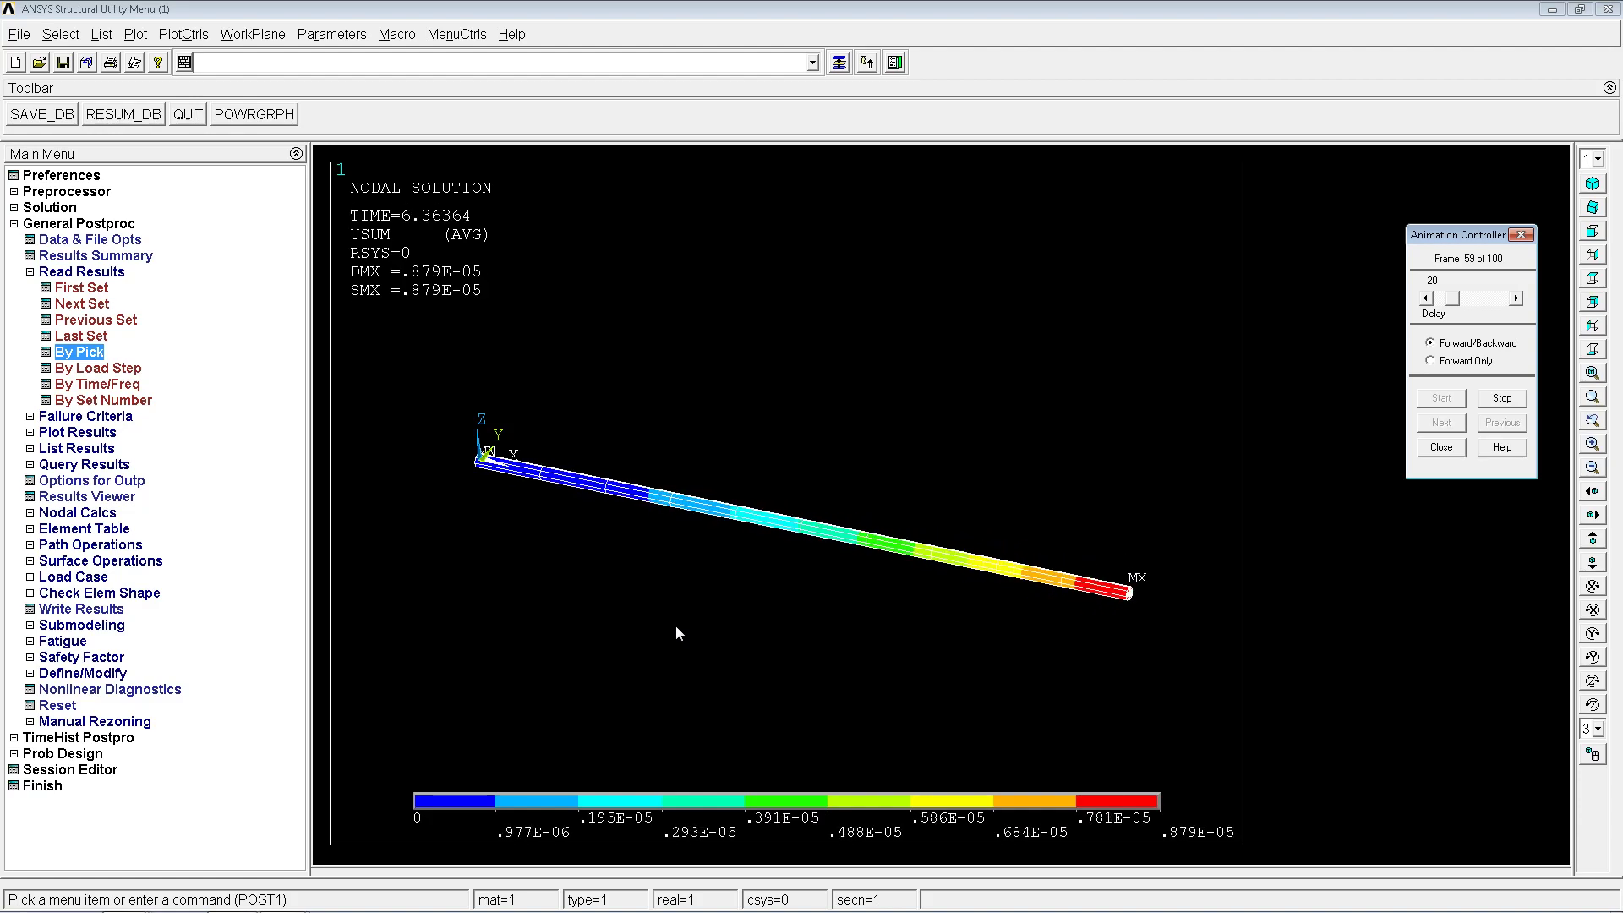
{"action": "left_click", "coordinate": [1455, 361]}
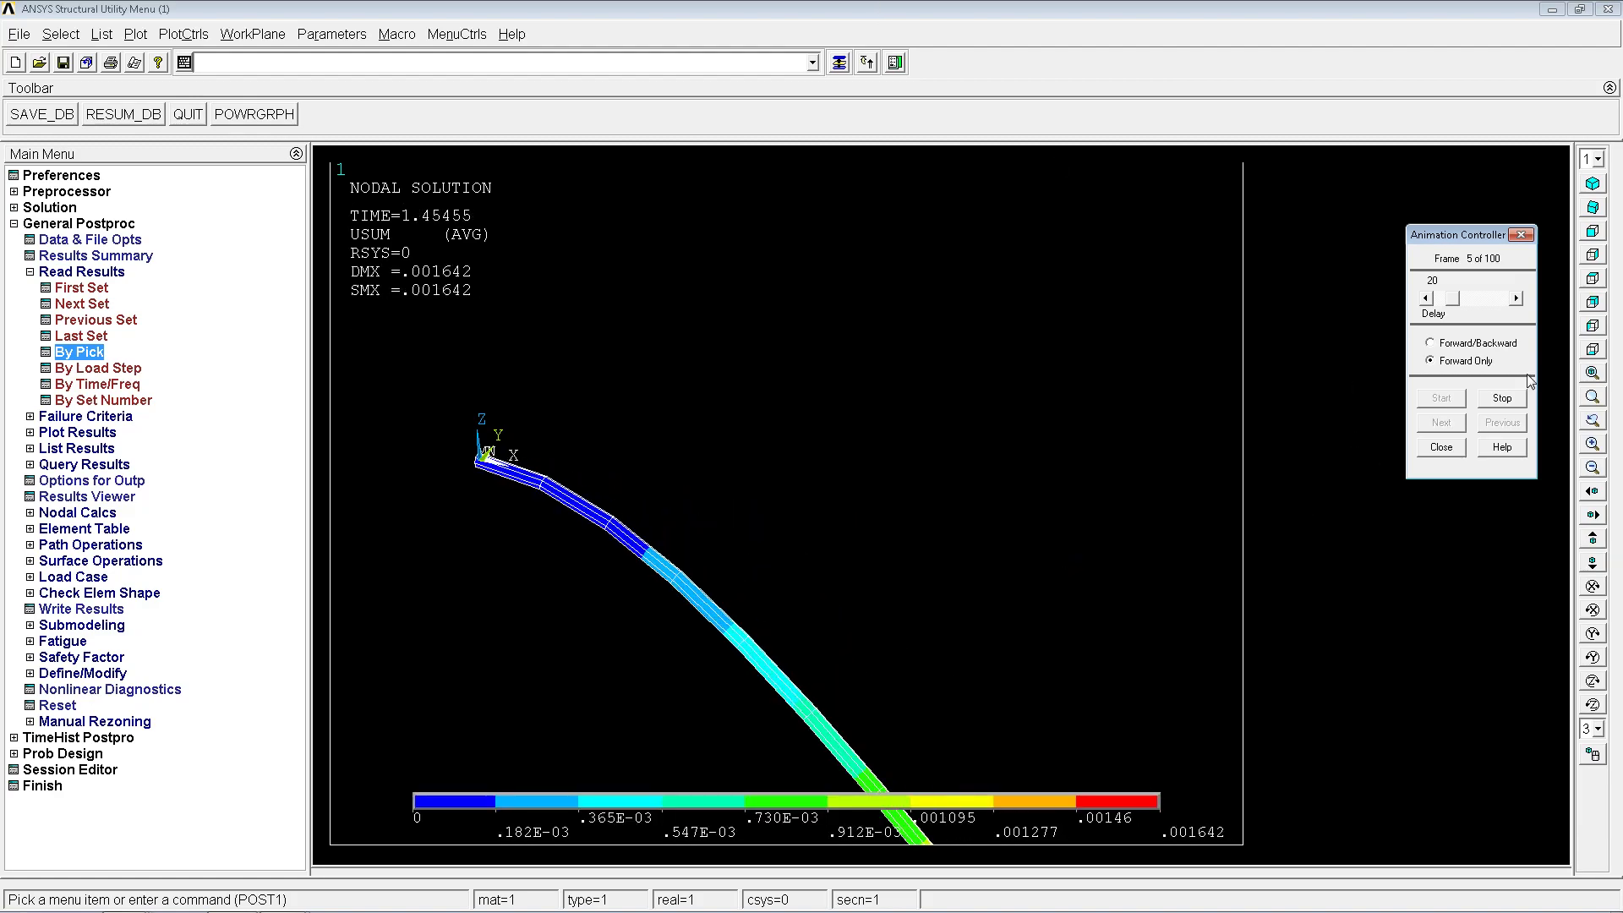
{"action": "left_click", "coordinate": [1502, 397]}
{"action": "left_click", "coordinate": [1441, 446]}
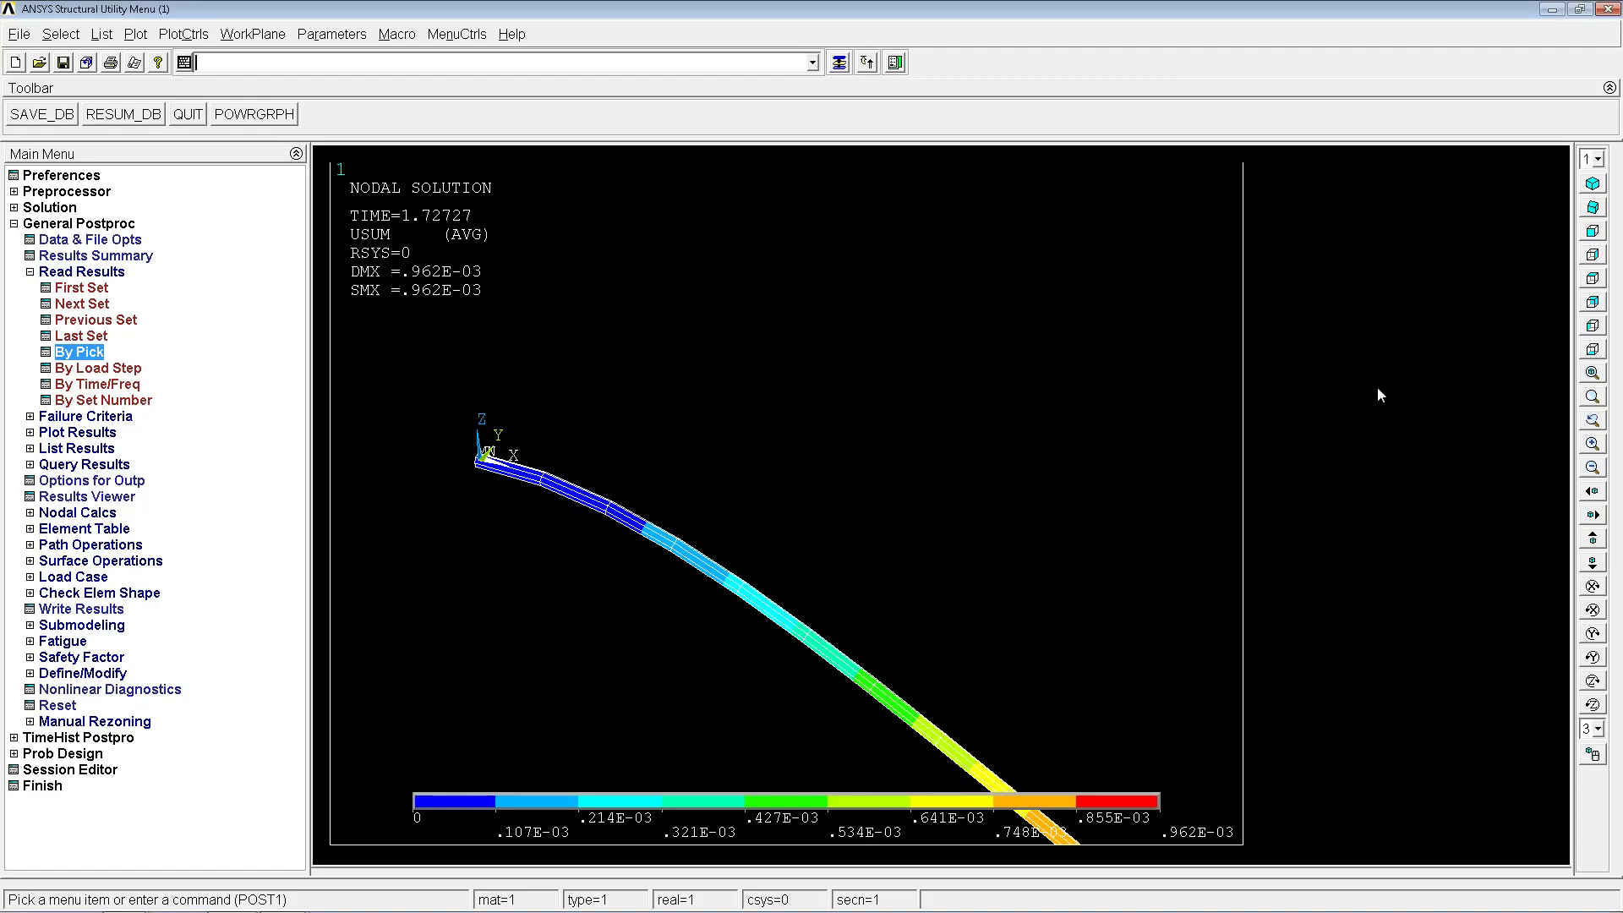
Change NSUBST to 100,100,100 and copy the script lines from NSUBST through lssolve,1,4,1
{"action": "key", "text": "alt+Tab"}
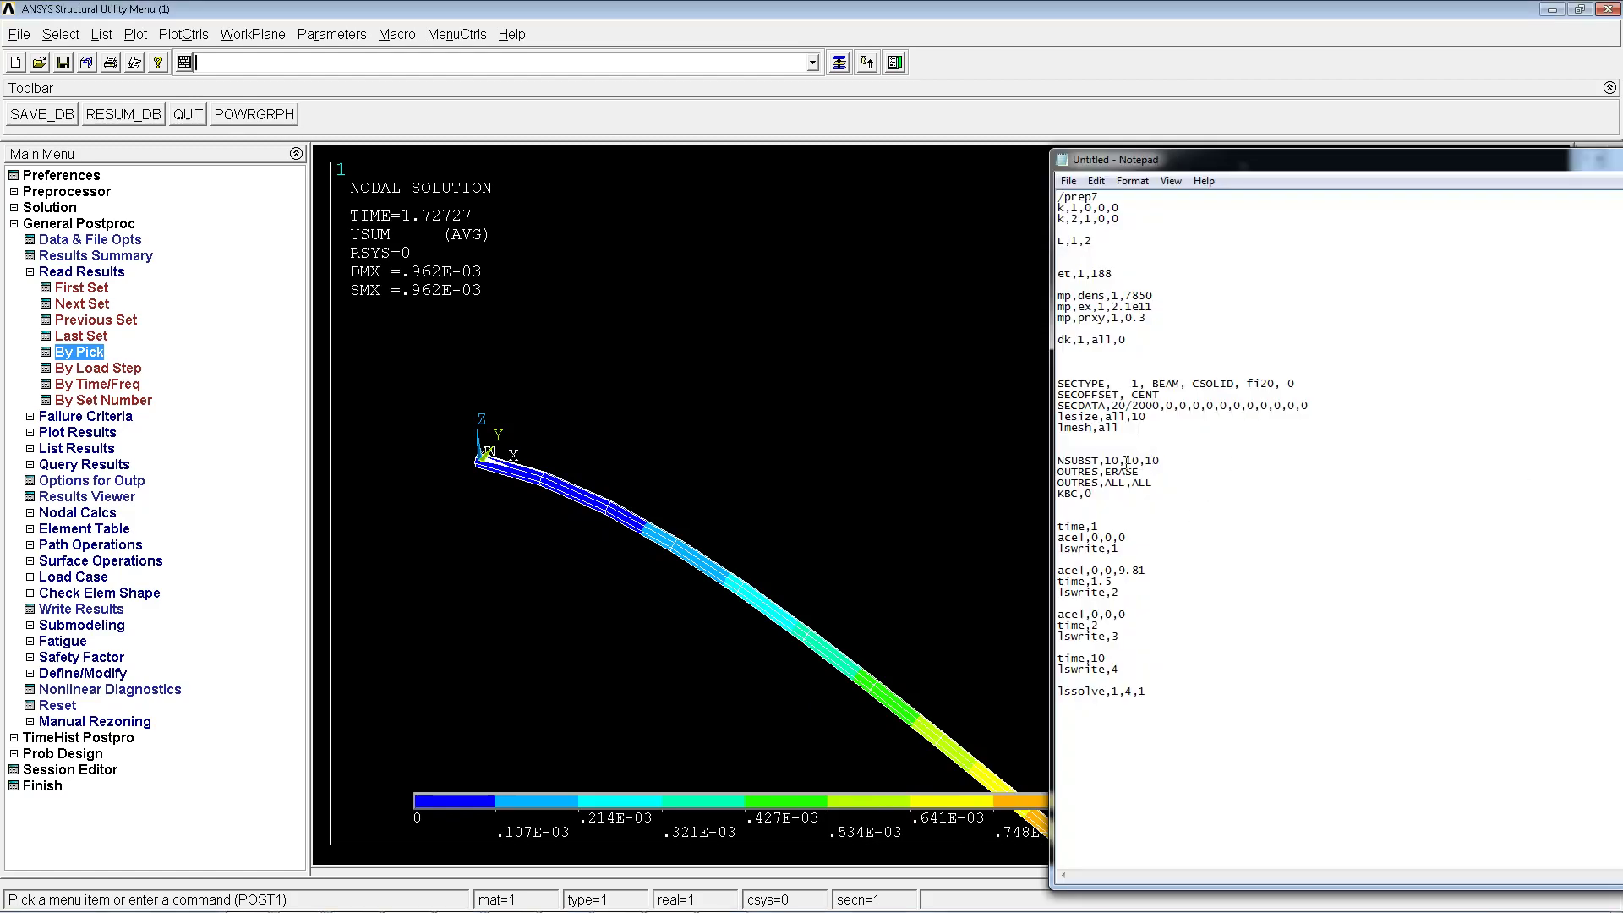
{"action": "type", "text": "0"}
{"action": "left_click", "coordinate": [1143, 458]}
{"action": "type", "text": "0,100"}
{"action": "left_click_drag", "start_coordinate": [1125, 451], "coordinate": [1209, 703]}
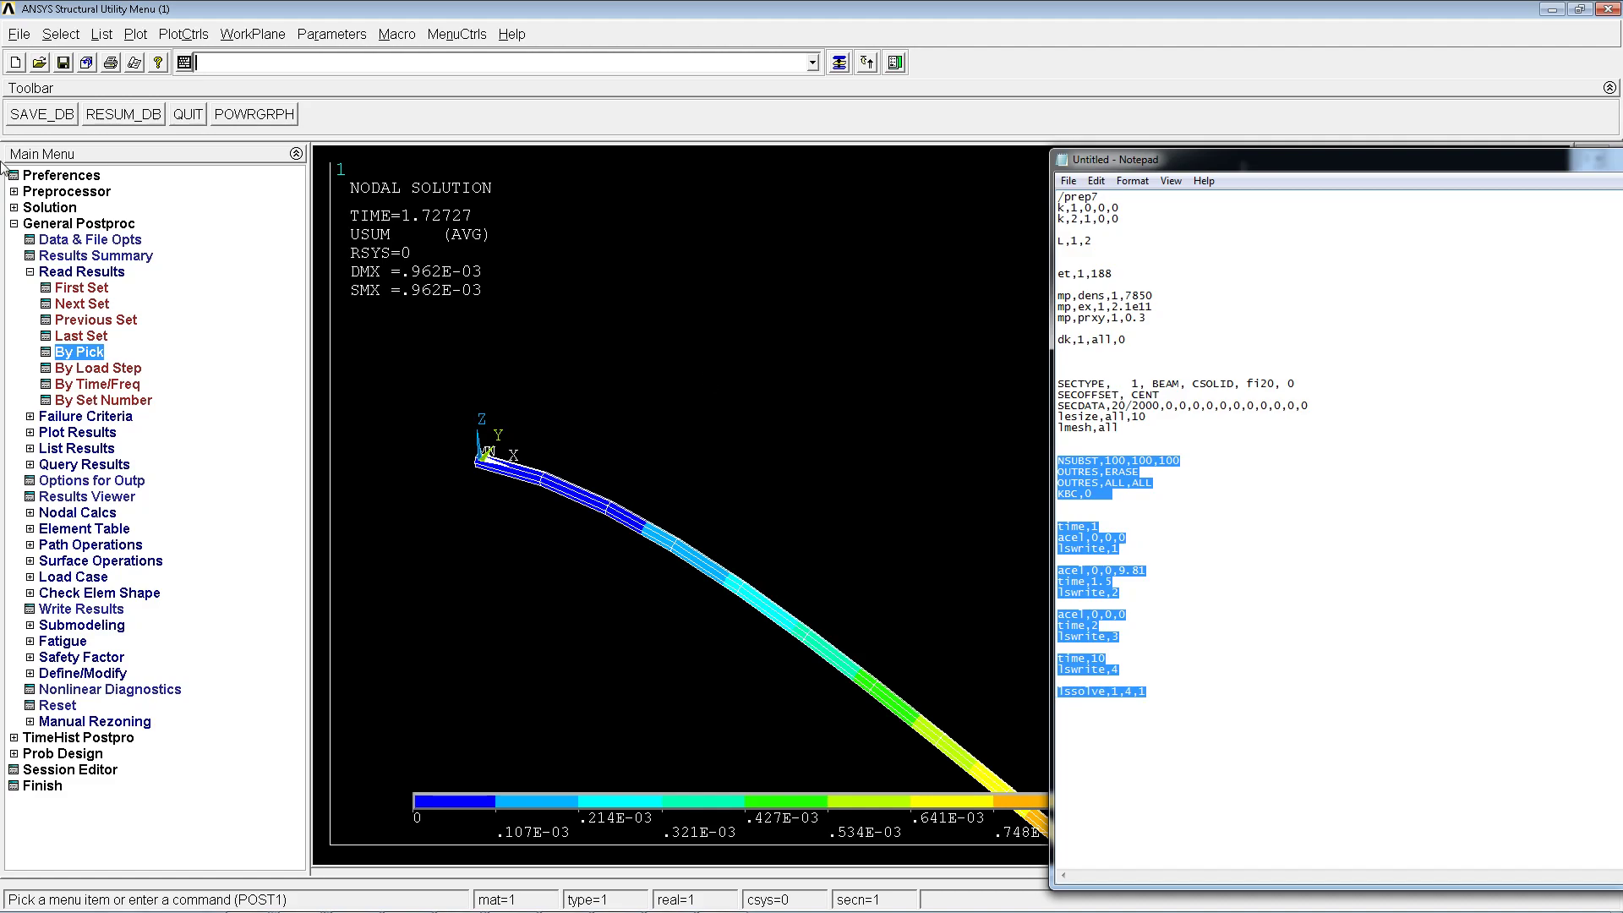
{"action": "left_click", "coordinate": [51, 212]}
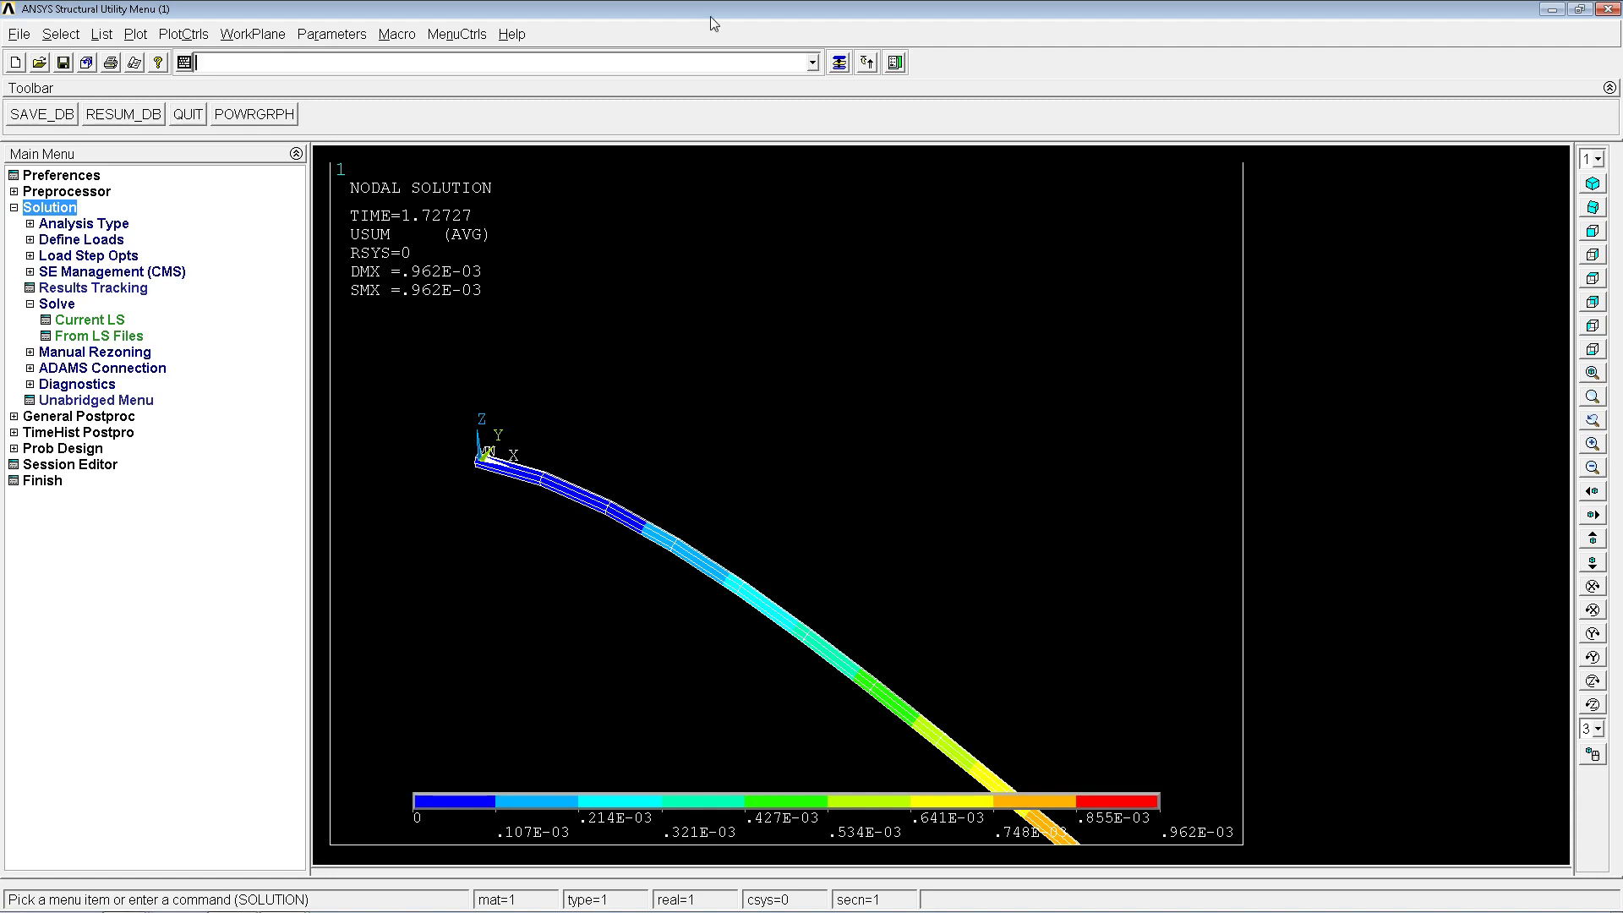
Paste and run the 100-substep solve commands in ANSYS
{"action": "left_click", "coordinate": [656, 61]}
{"action": "type", "text": "acel,0,0,9.81time,1.5lswrite,2acel,0,0,0time,2lswrite,3time,10lswrite,4lssolve,1,4,1"}
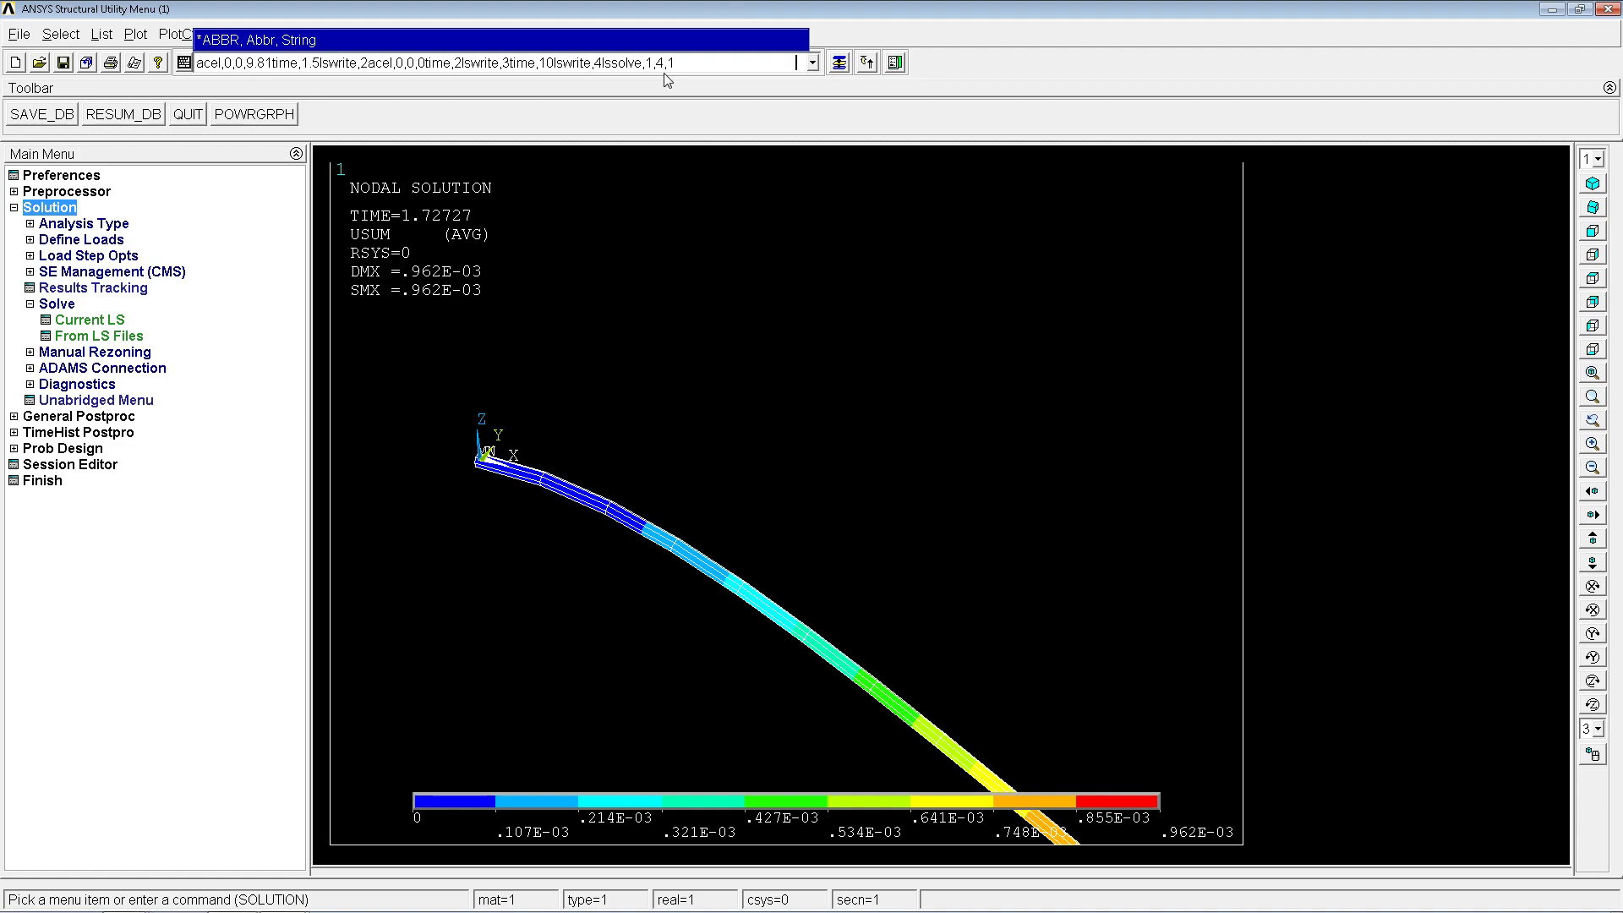
{"action": "key", "text": "Return"}
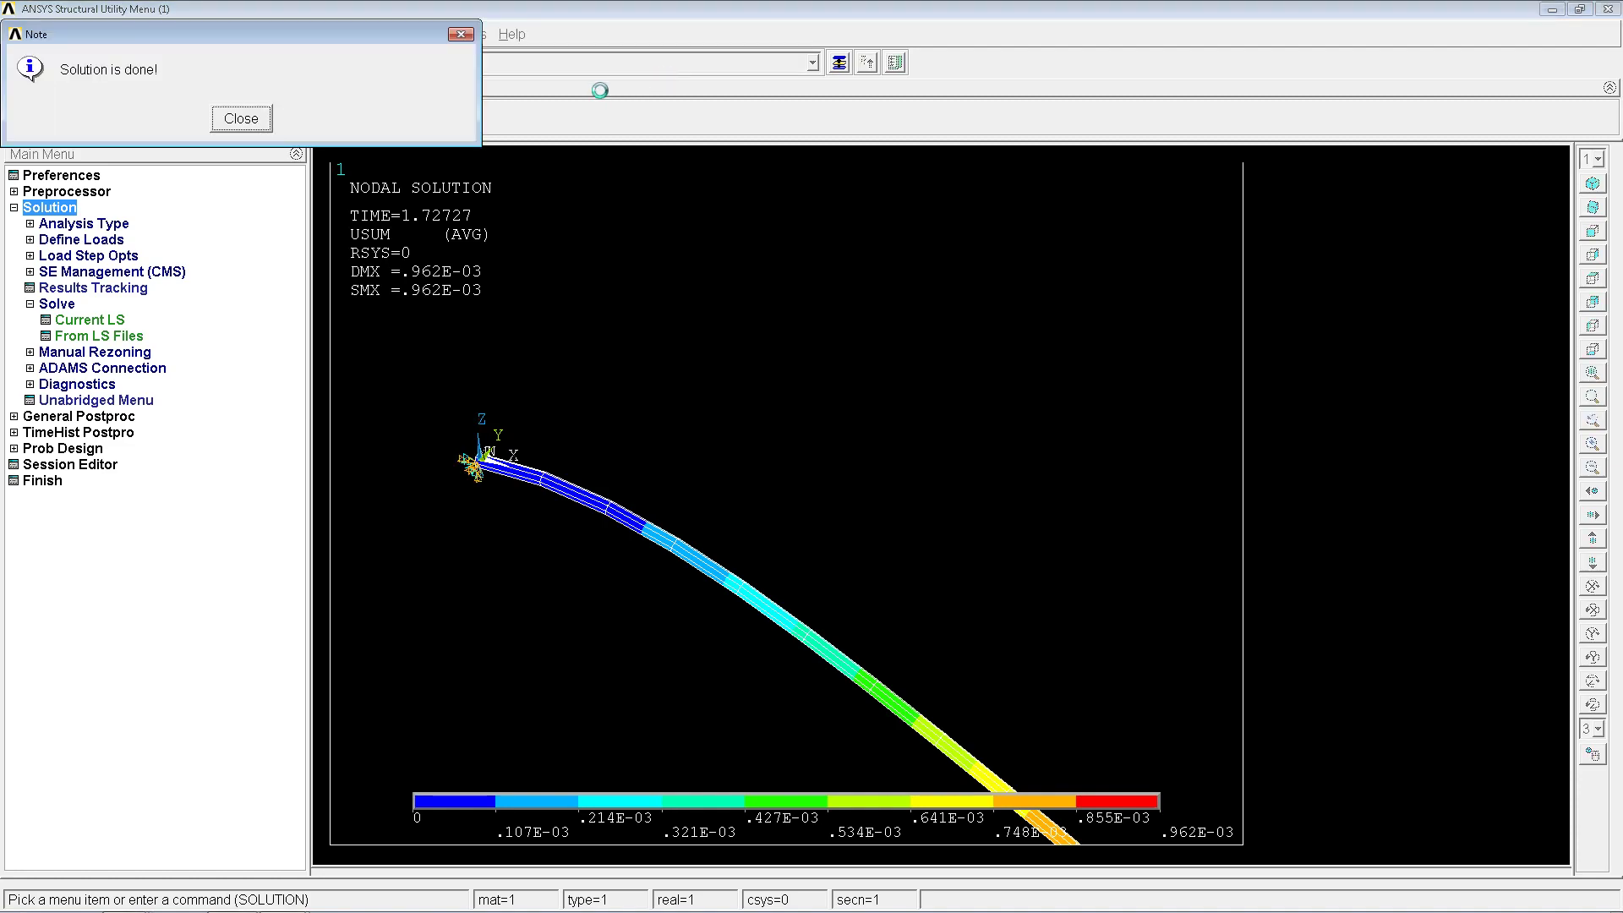
{"action": "left_click", "coordinate": [241, 118]}
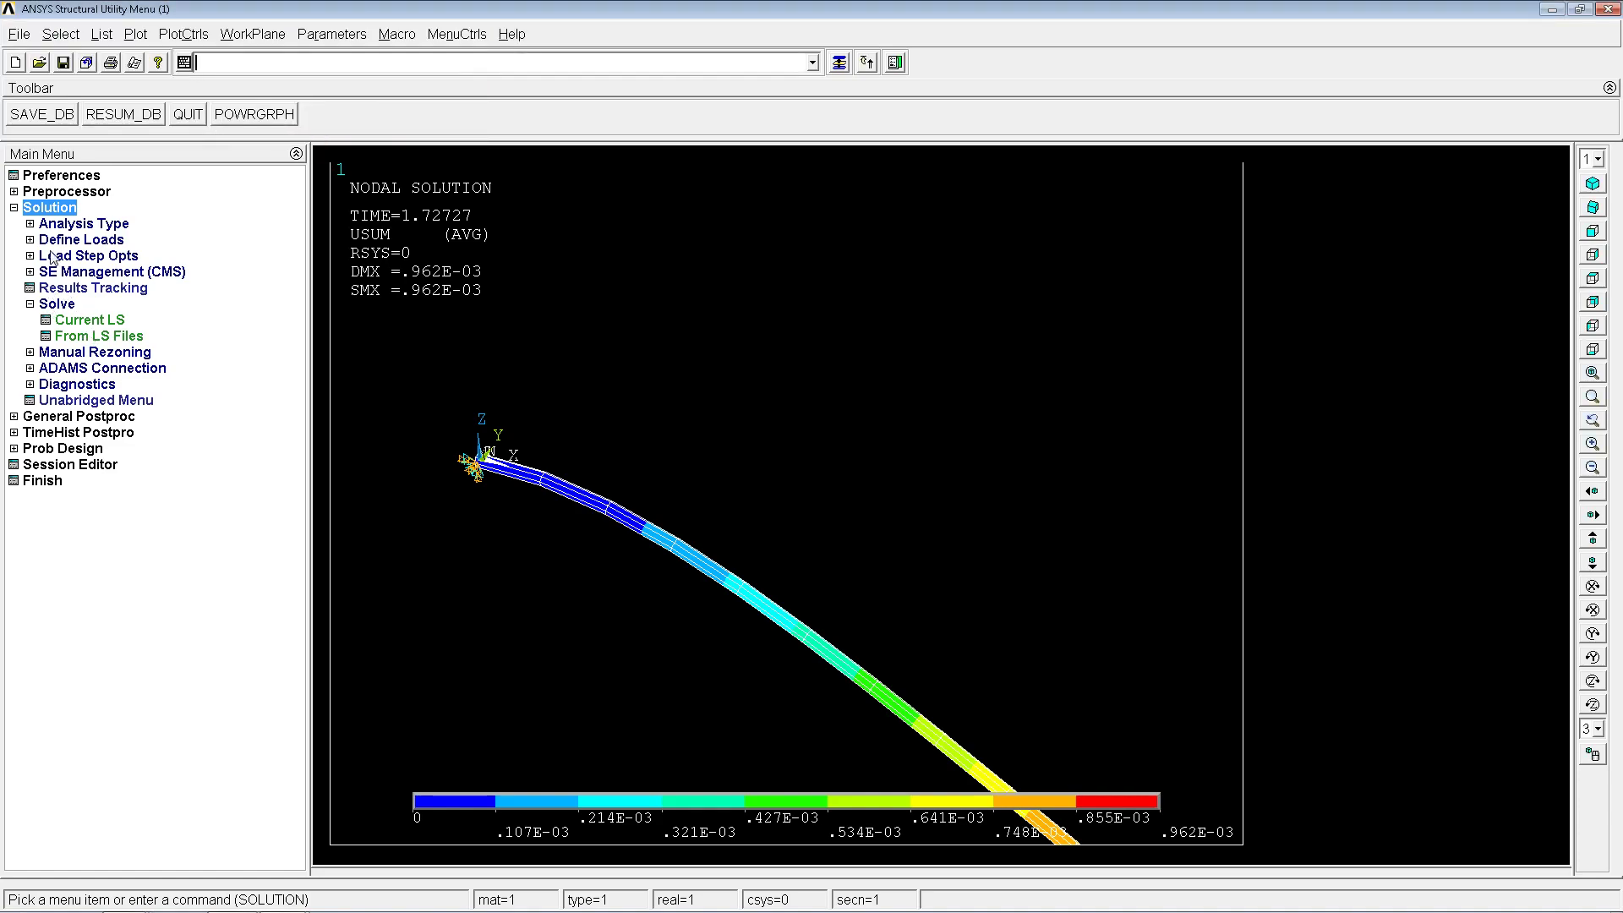
Inspect the available result sets, such as sets 3 and 11, in the Read Results list
{"action": "left_click", "coordinate": [61, 207]}
{"action": "left_click", "coordinate": [63, 225]}
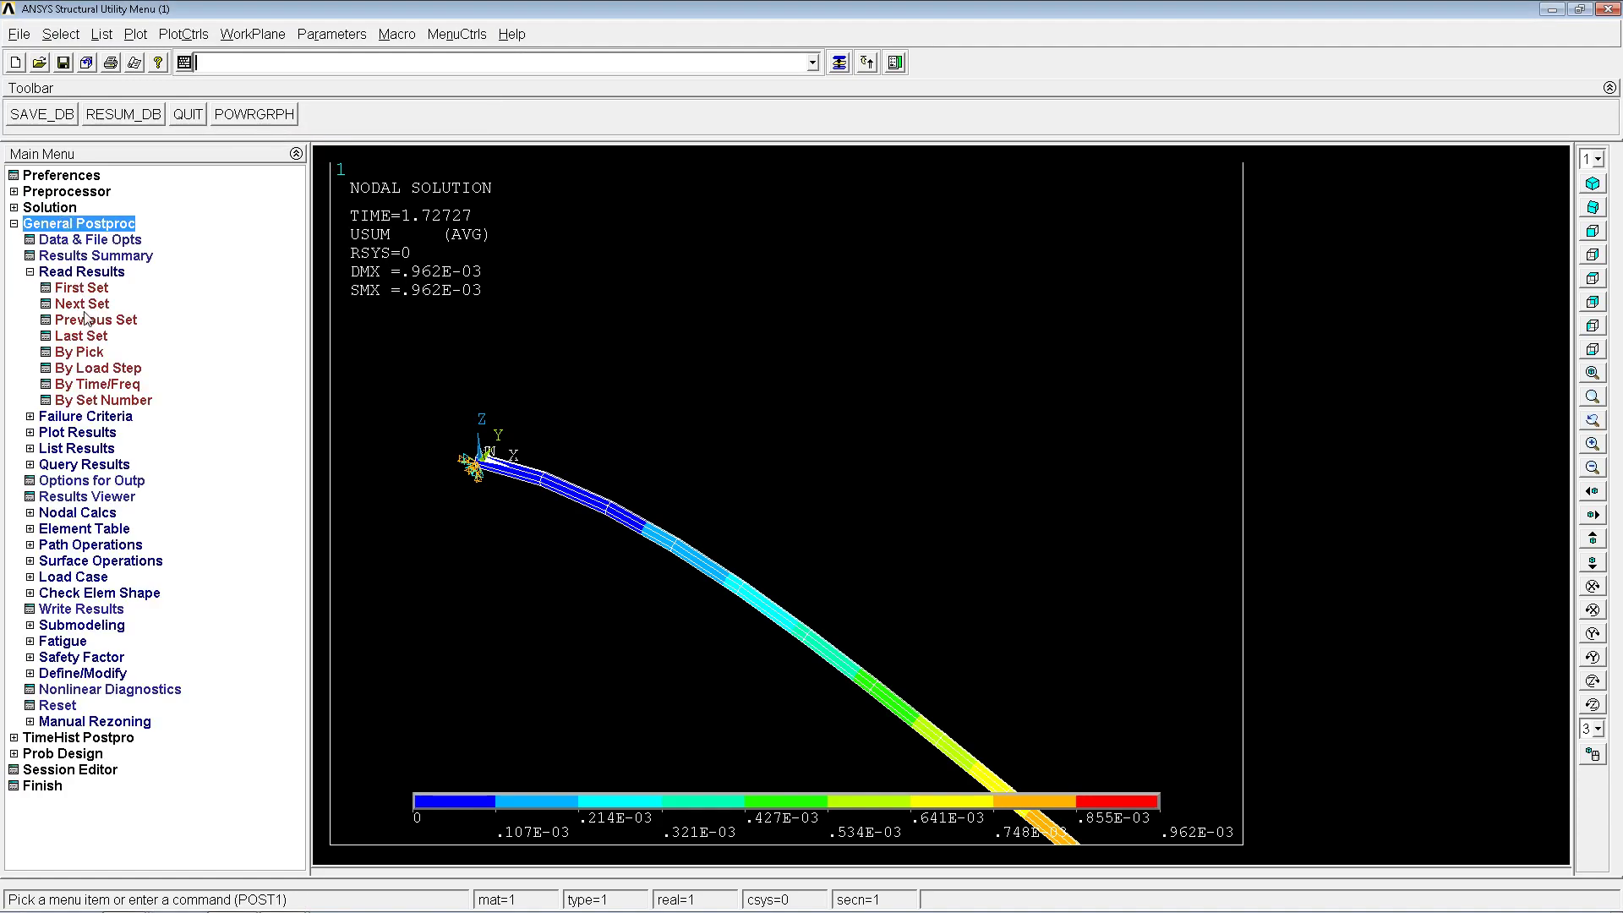
{"action": "left_click", "coordinate": [83, 351]}
{"action": "left_click", "coordinate": [241, 197]}
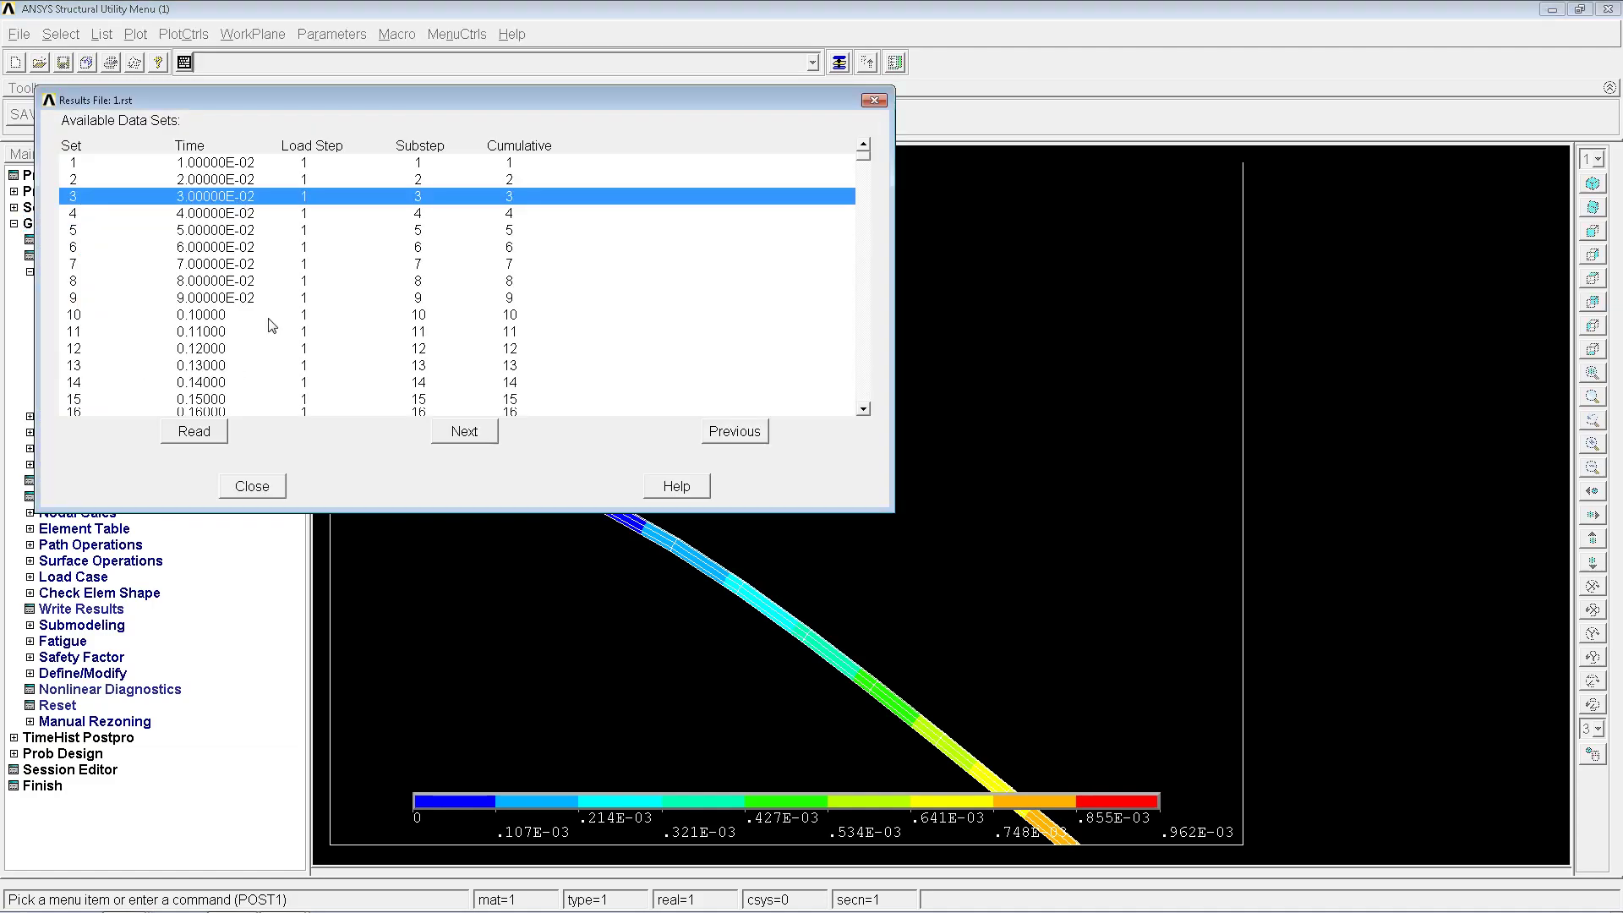
{"action": "left_click", "coordinate": [269, 332]}
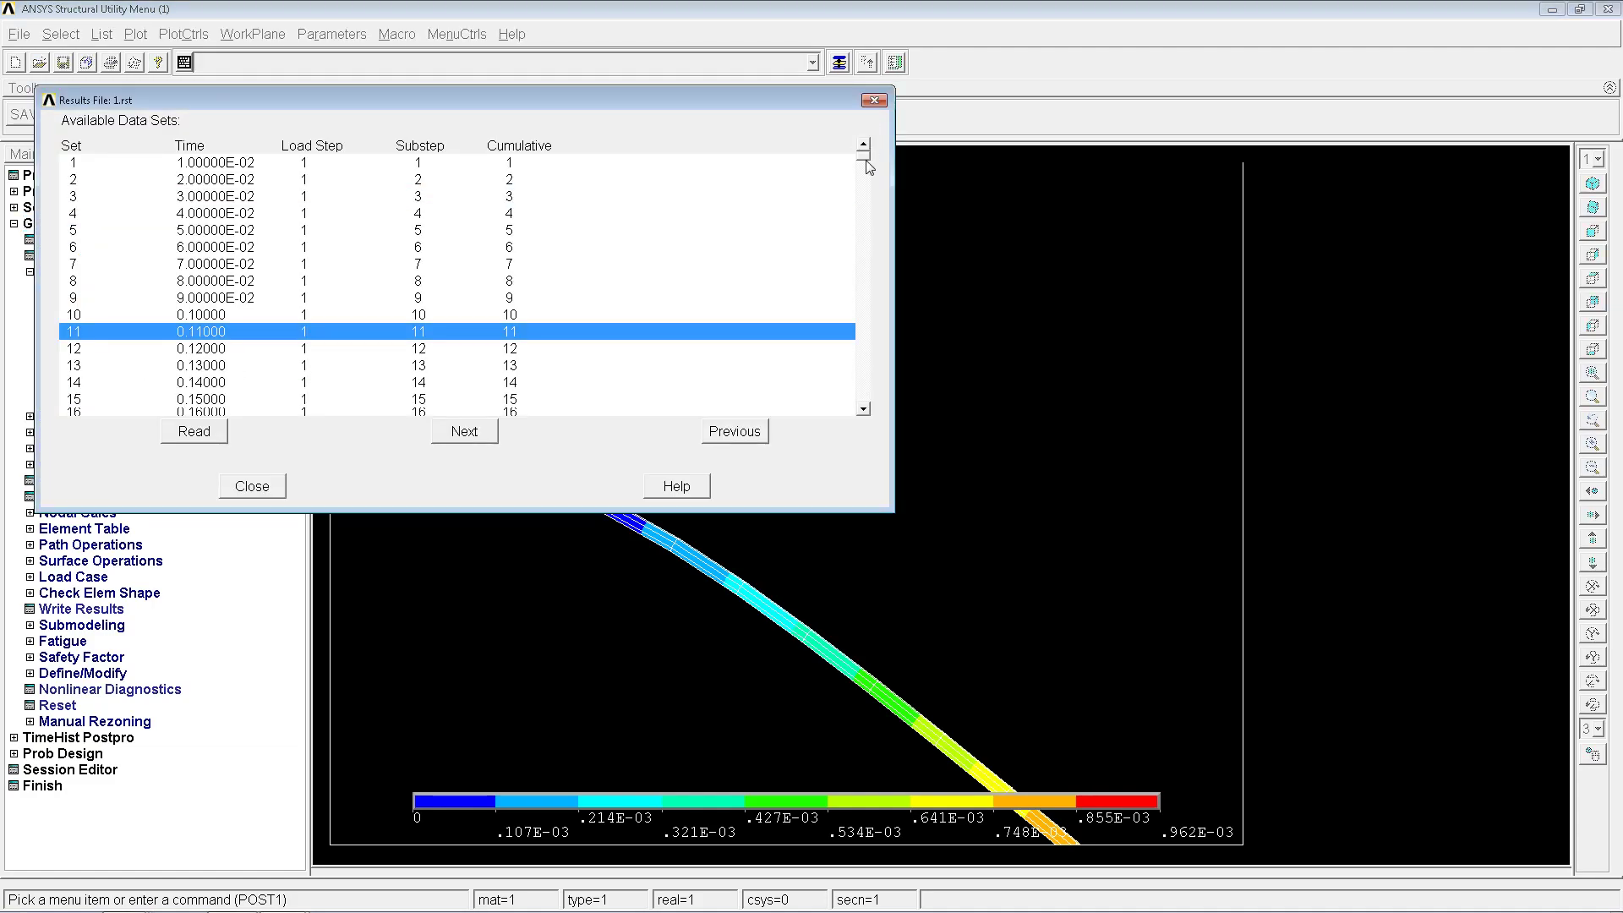
{"action": "left_click_drag", "start_coordinate": [863, 173], "coordinate": [858, 444]}
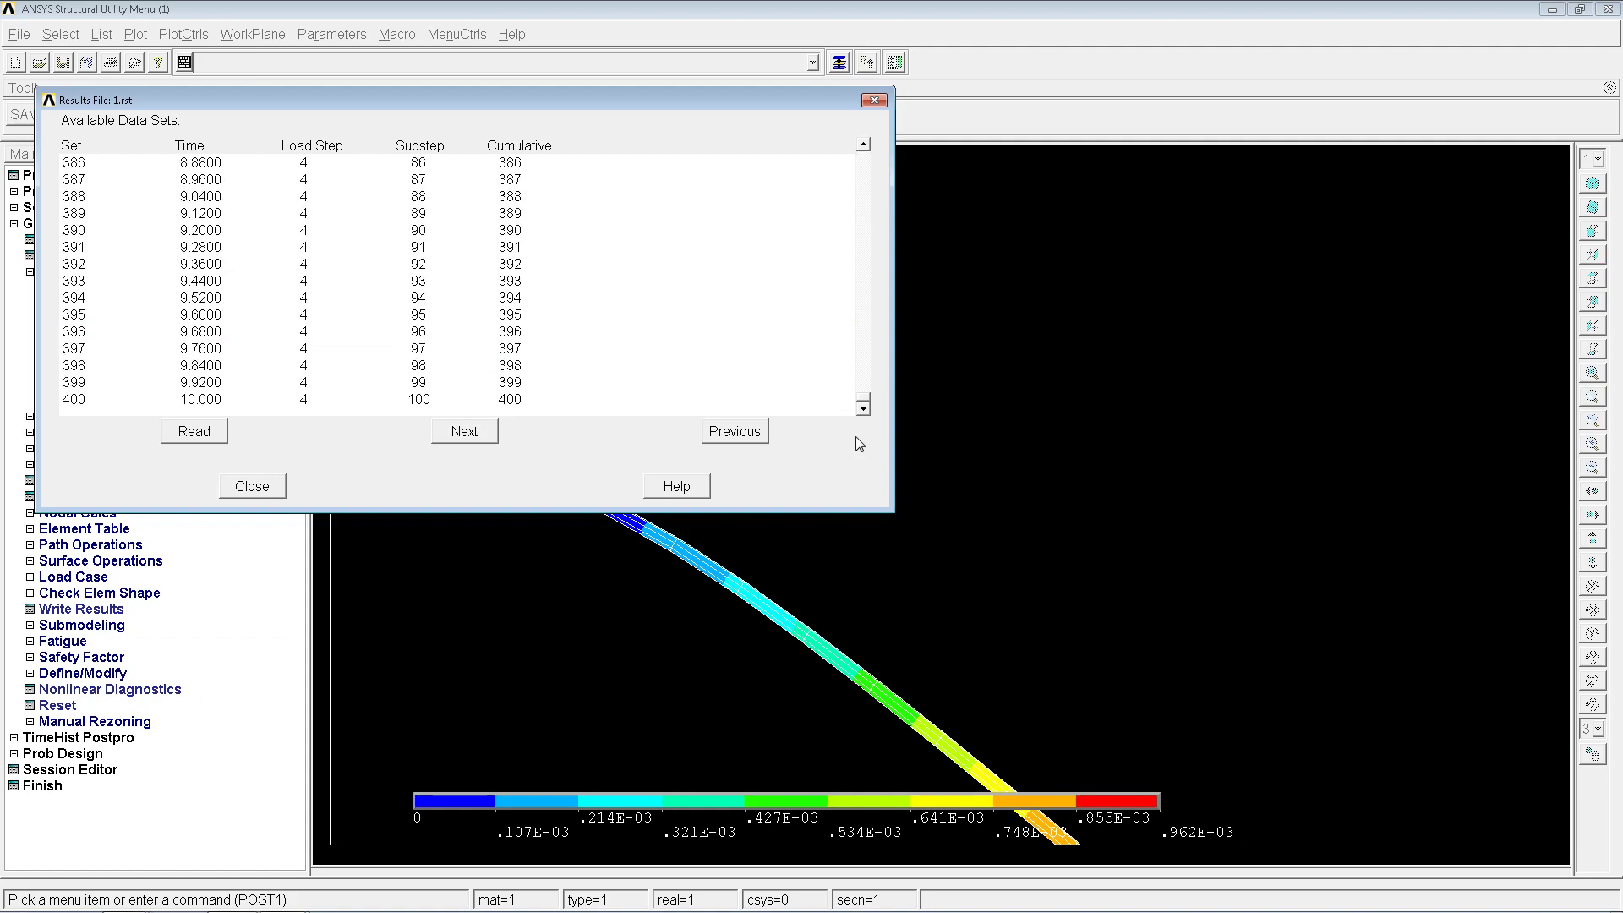
{"action": "left_click", "coordinate": [258, 488]}
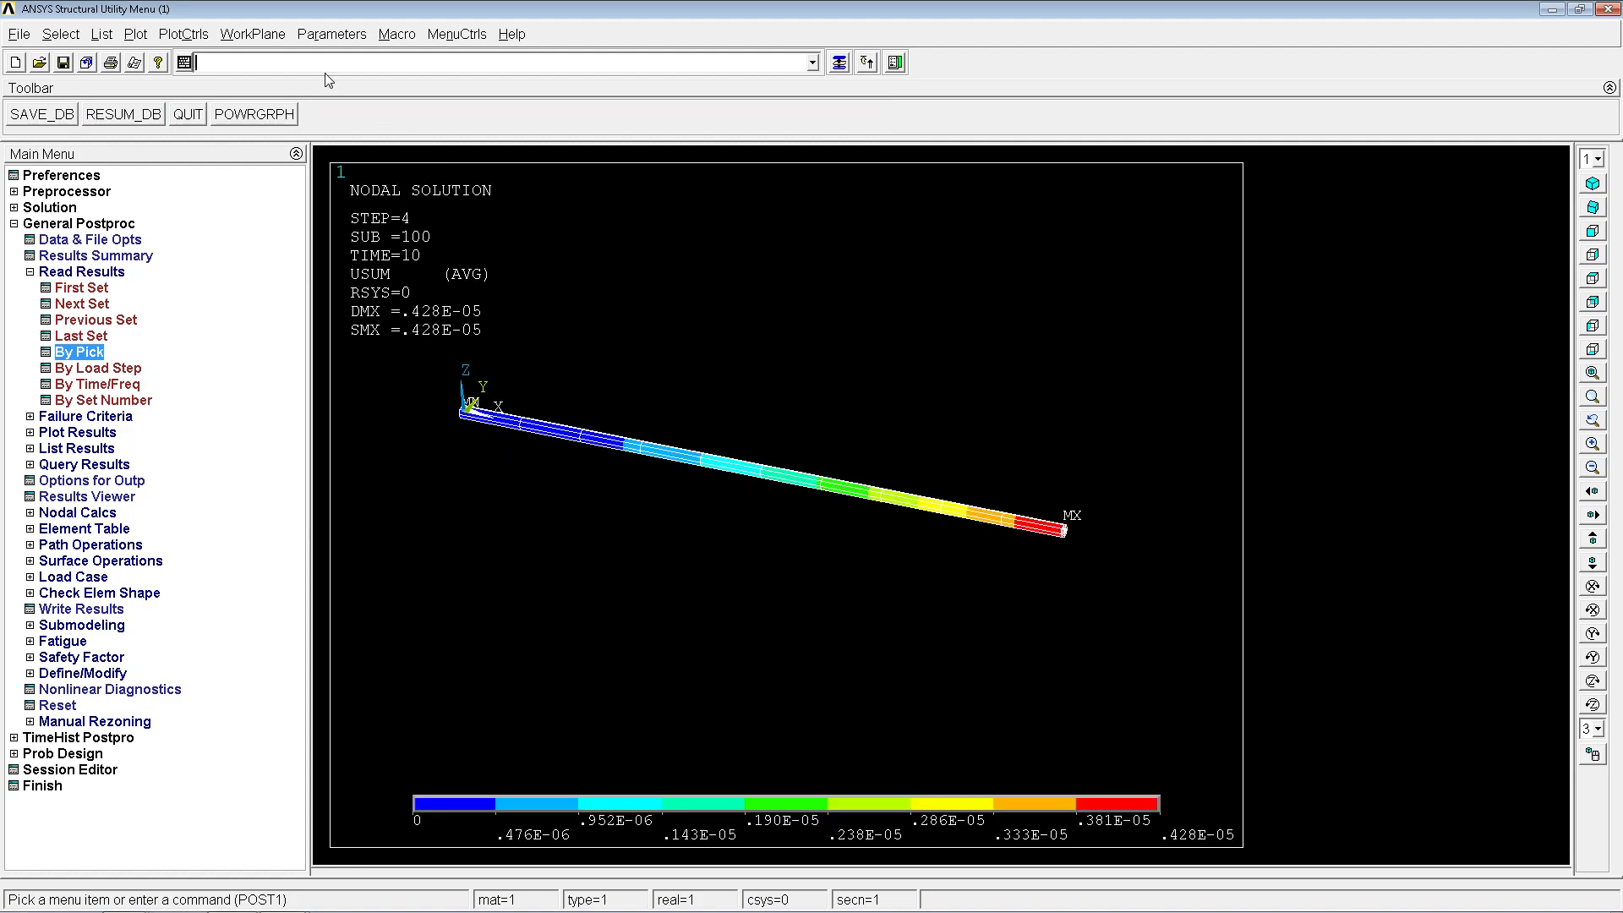
Rerun Animate Over Time with unchanged settings on the 100-substep results
{"action": "left_click", "coordinate": [198, 34]}
{"action": "mouse_move", "coordinate": [253, 240]}
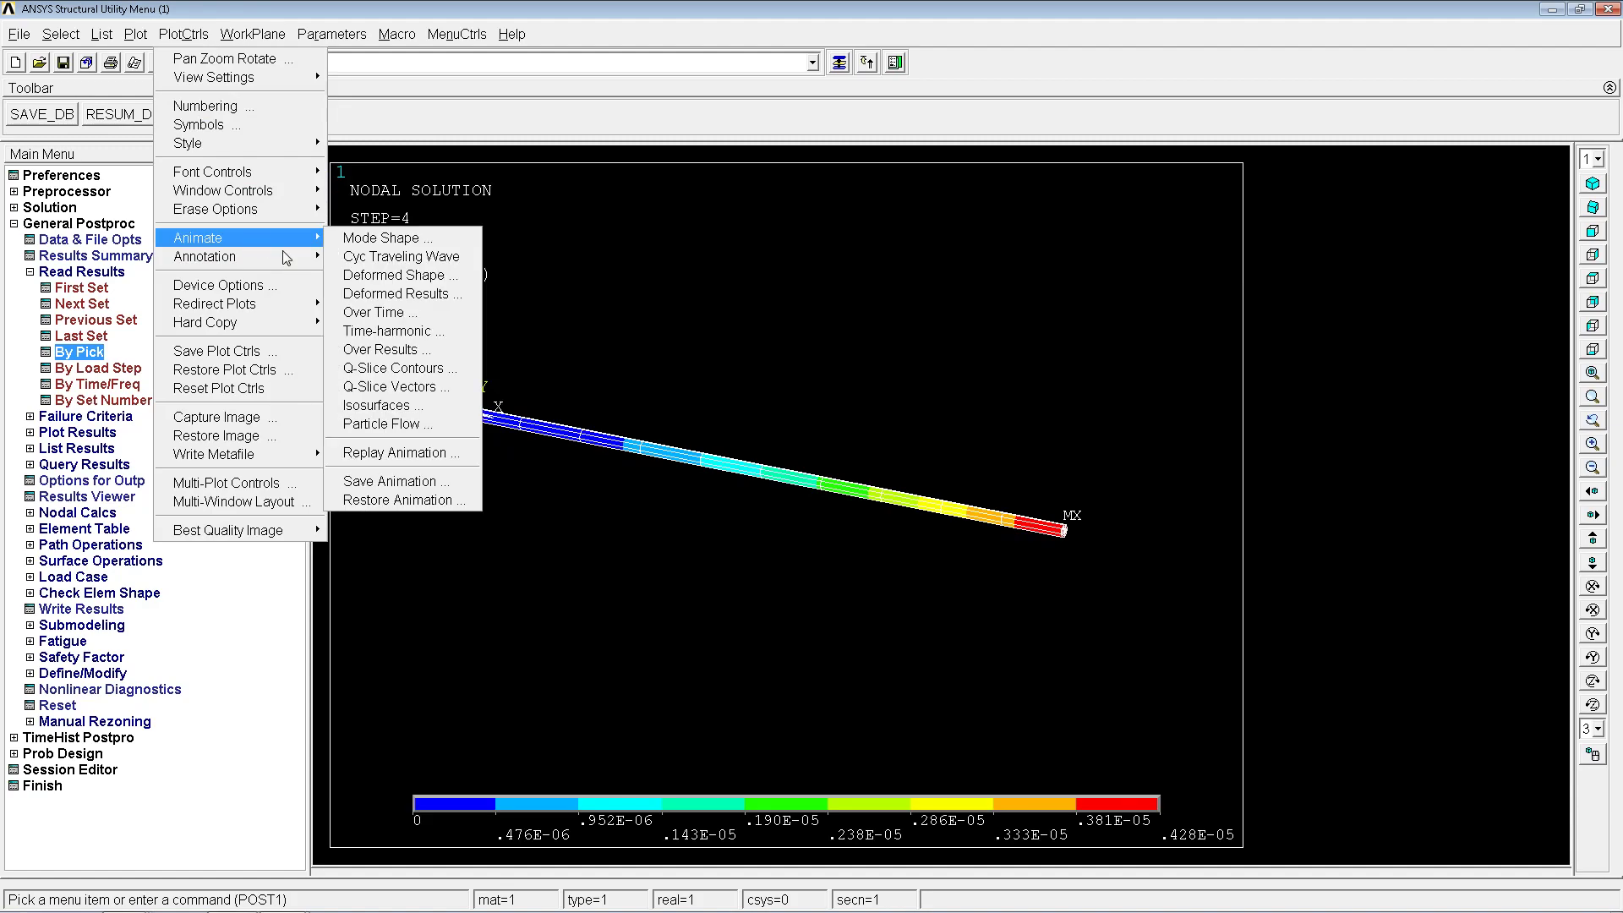
{"action": "left_click", "coordinate": [373, 311]}
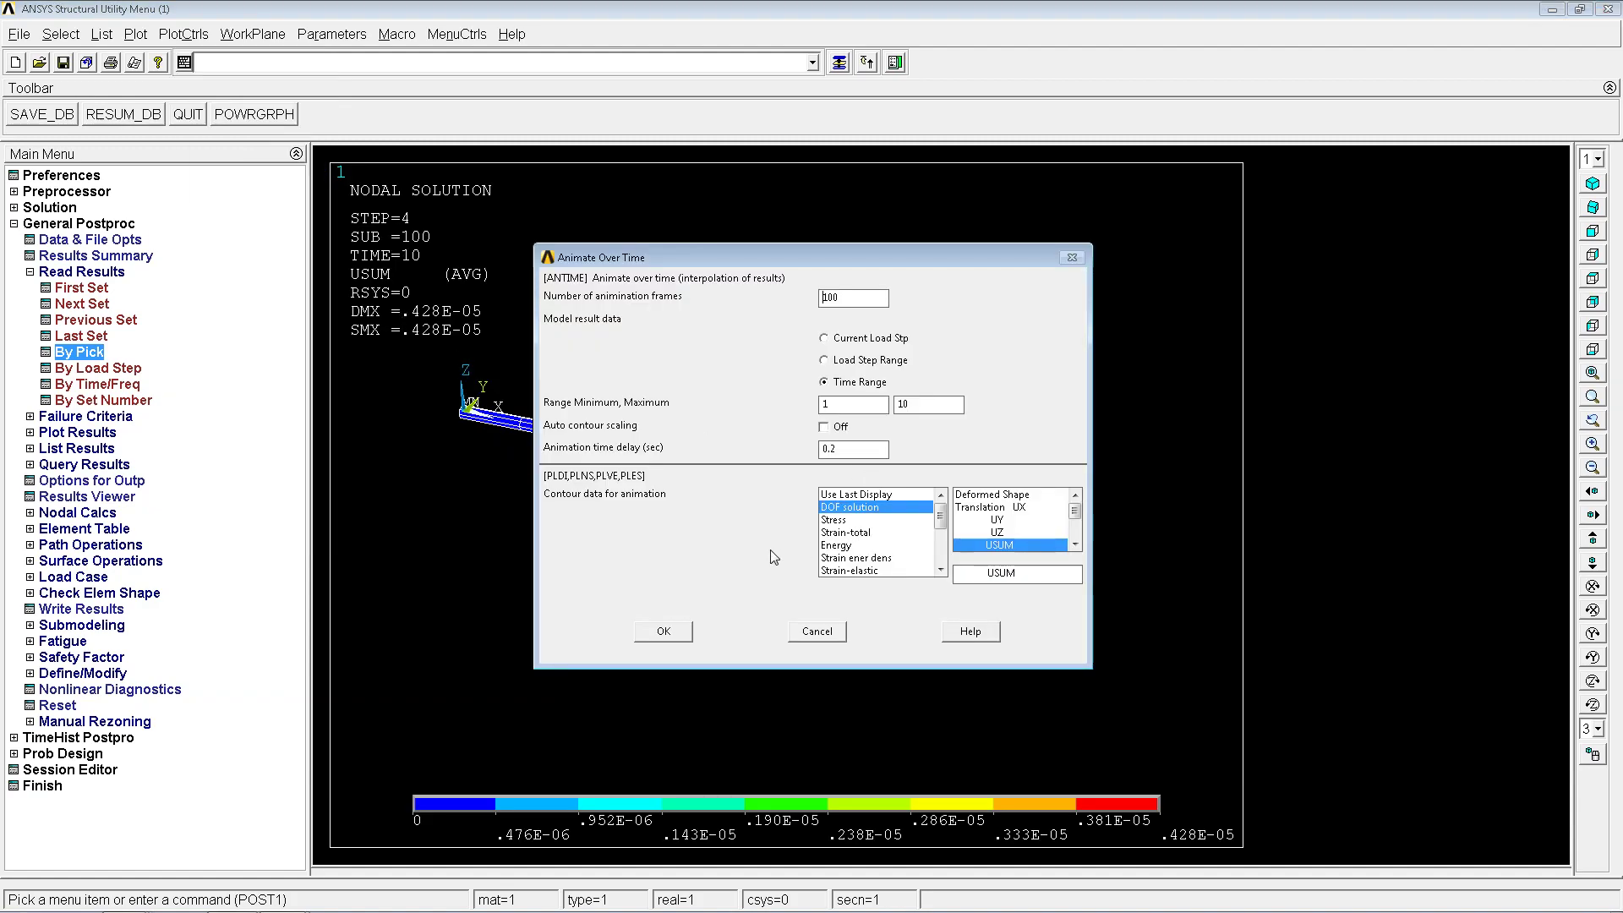
{"action": "key", "text": "Return"}
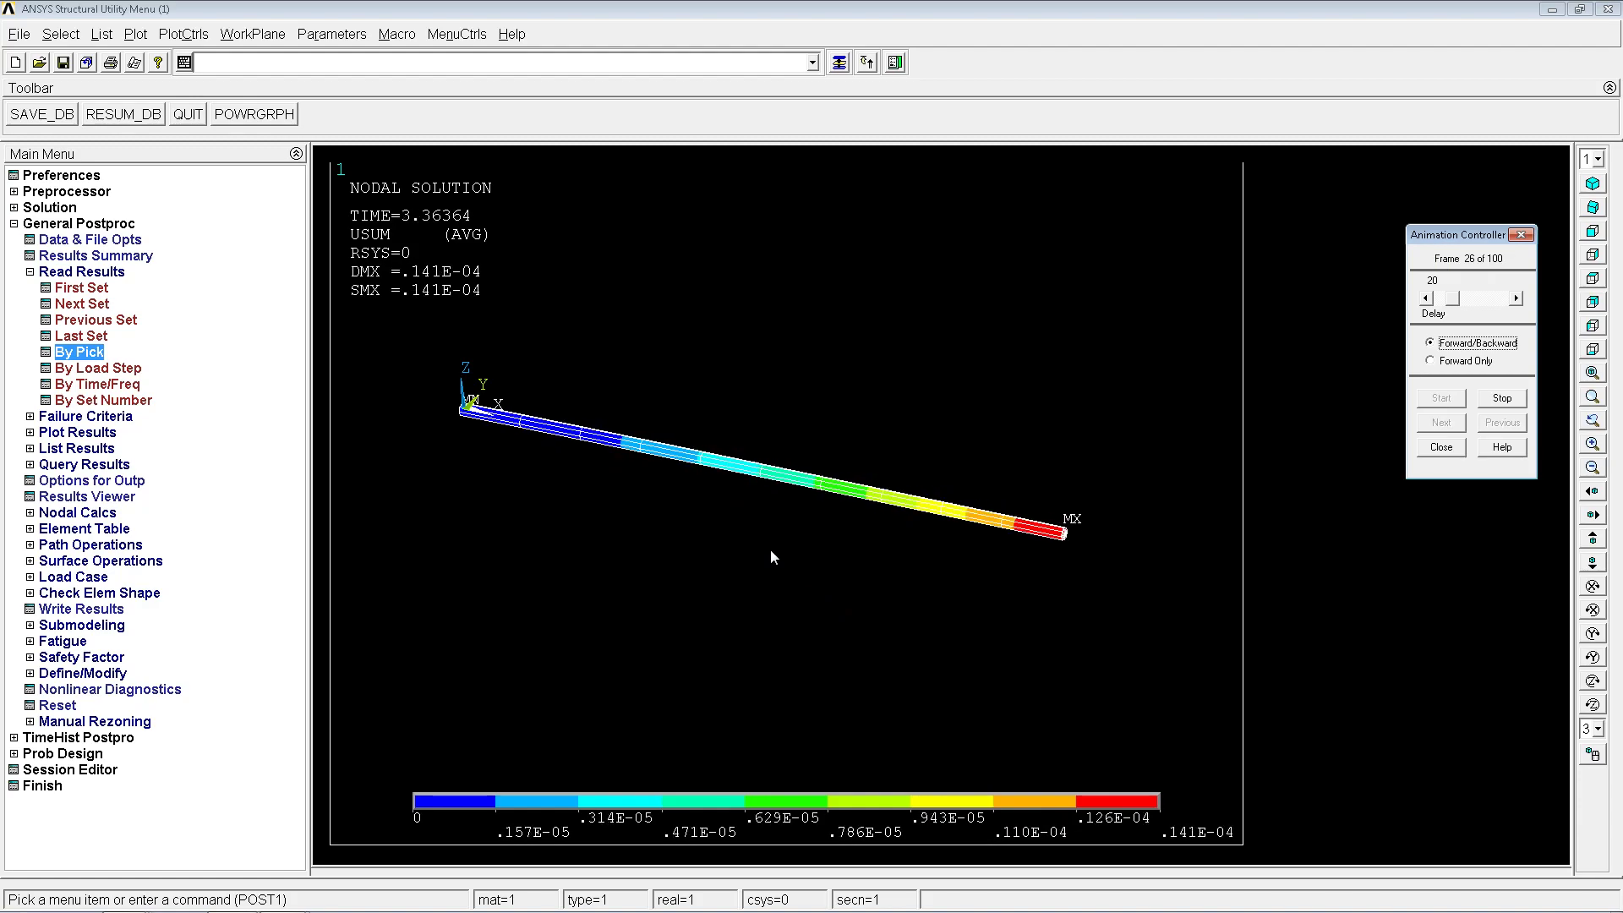
Close the current animation and rerun Animate Over Time with 500 frames
{"action": "left_click", "coordinate": [1439, 448]}
{"action": "left_click", "coordinate": [191, 34]}
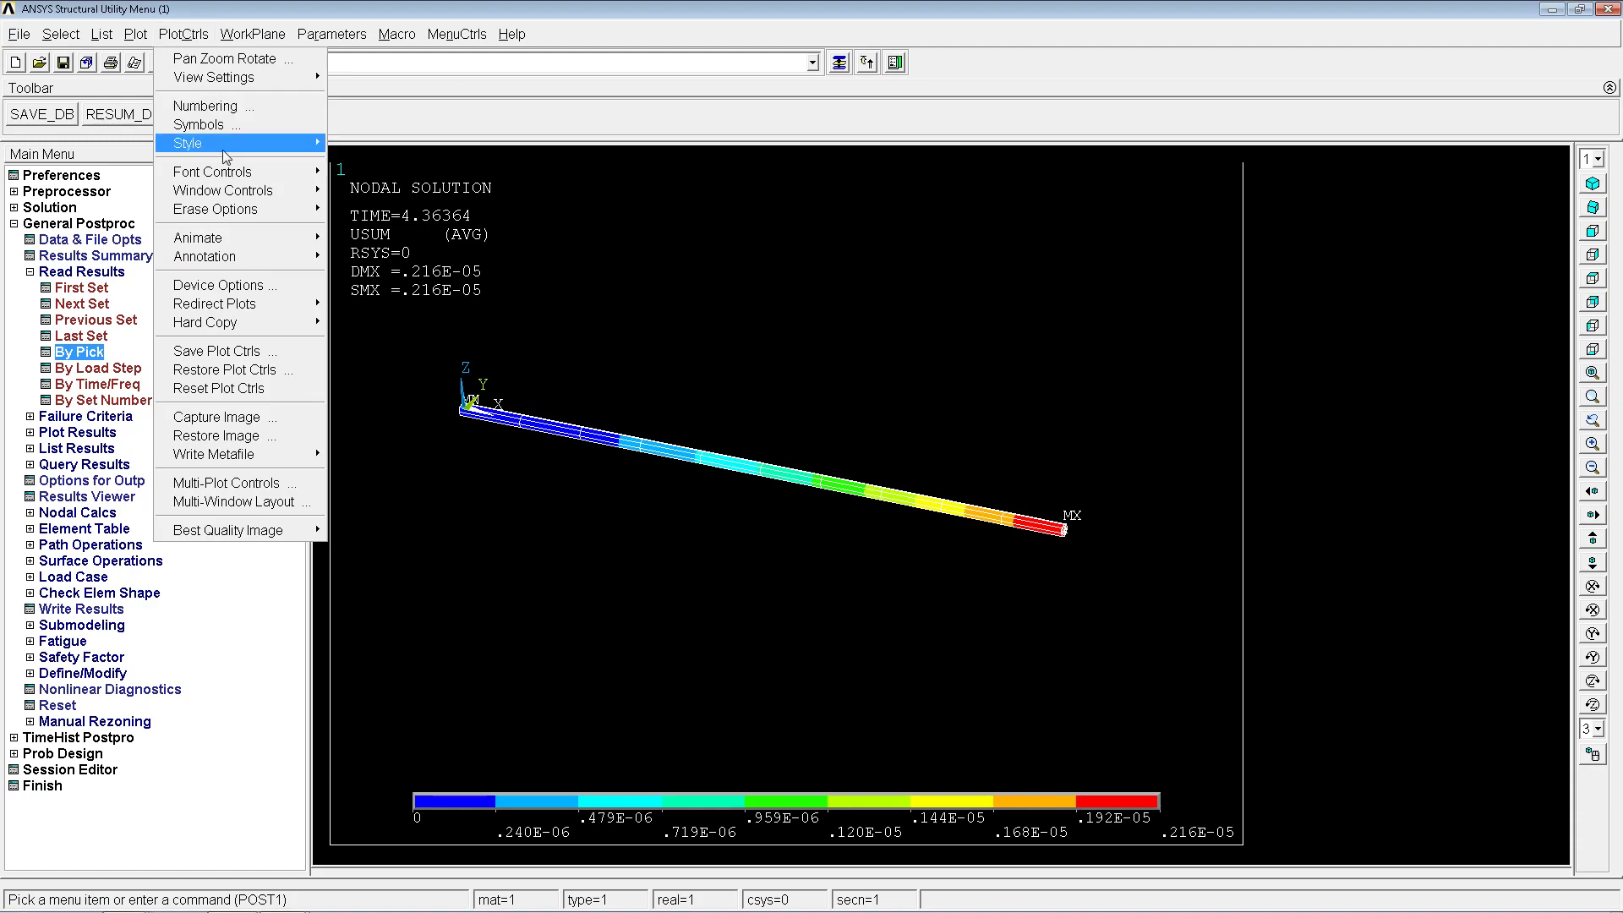
{"action": "mouse_move", "coordinate": [223, 241]}
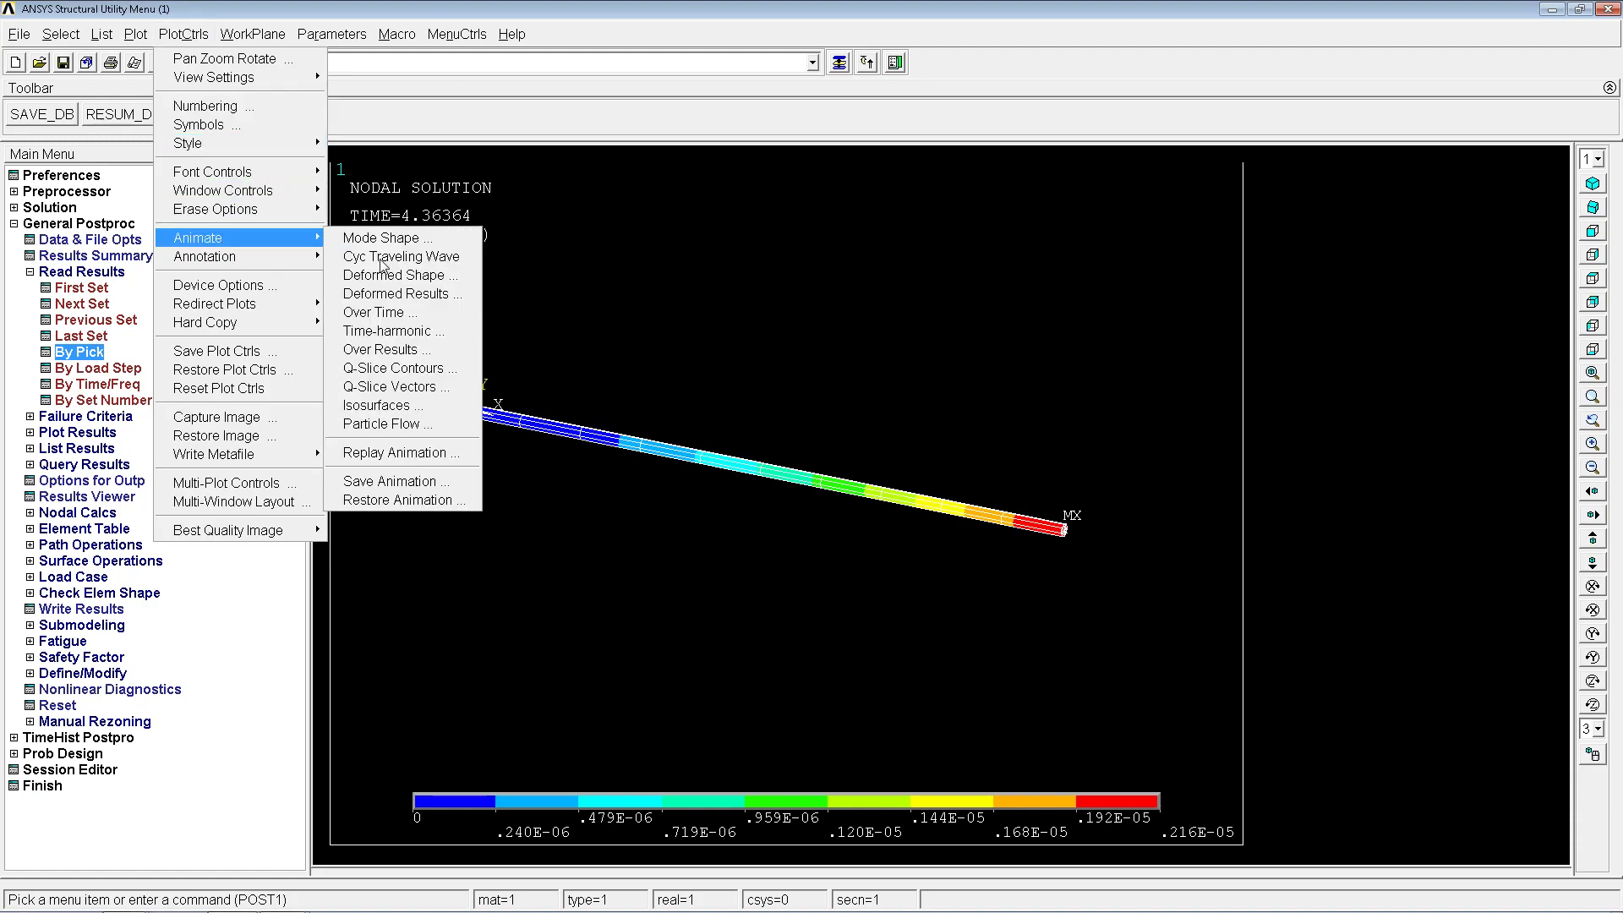
{"action": "left_click", "coordinate": [393, 311]}
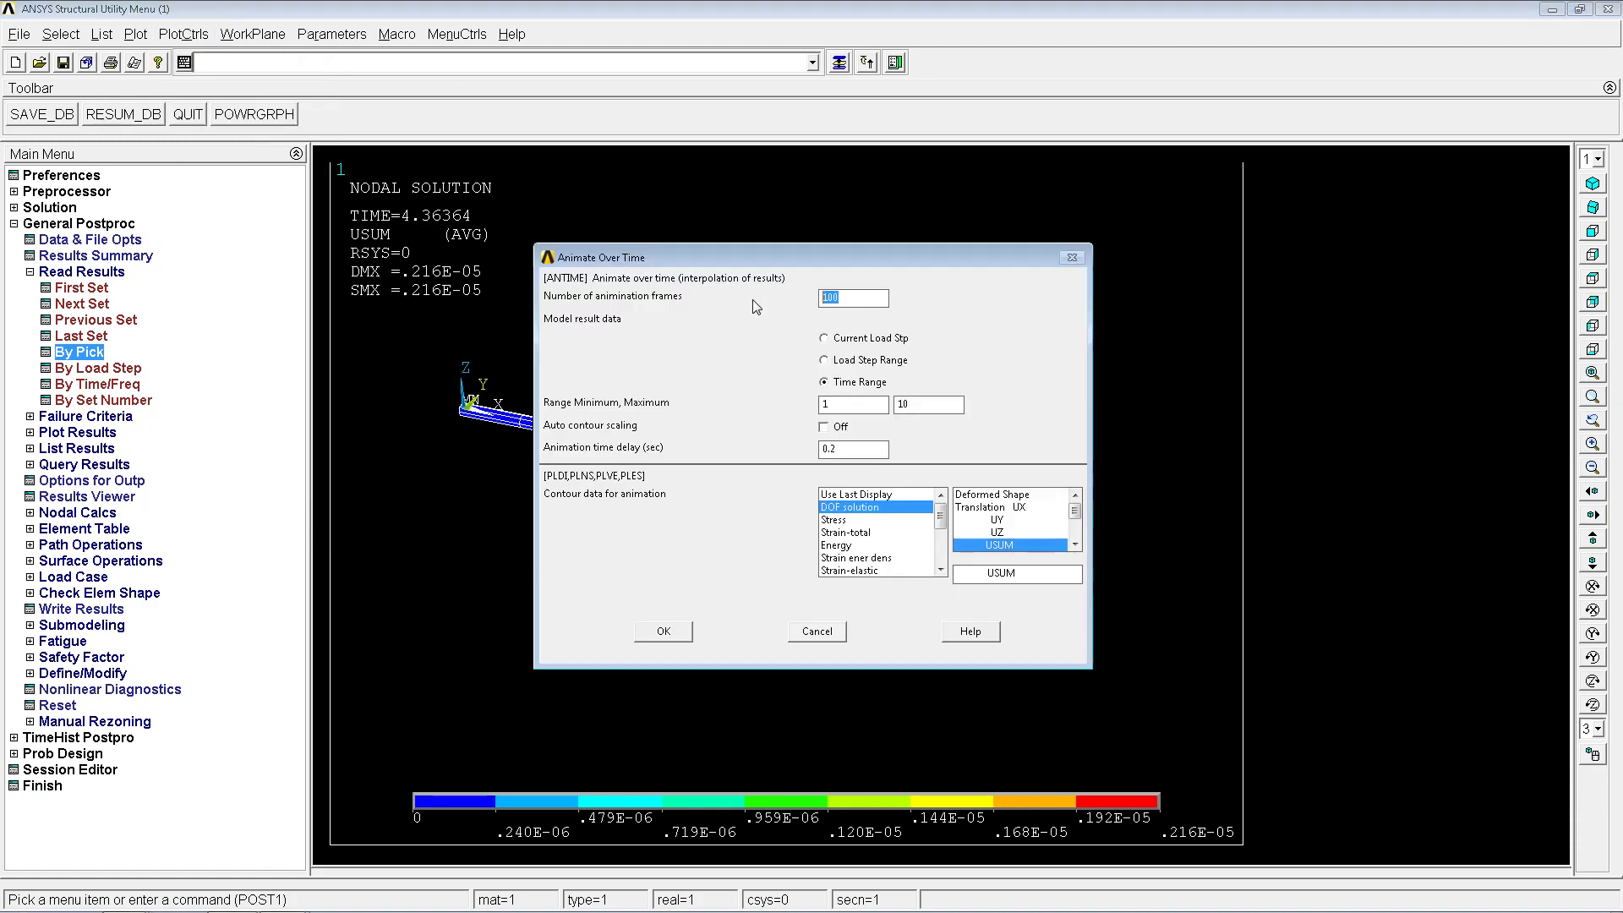
{"action": "left_click", "coordinate": [679, 636]}
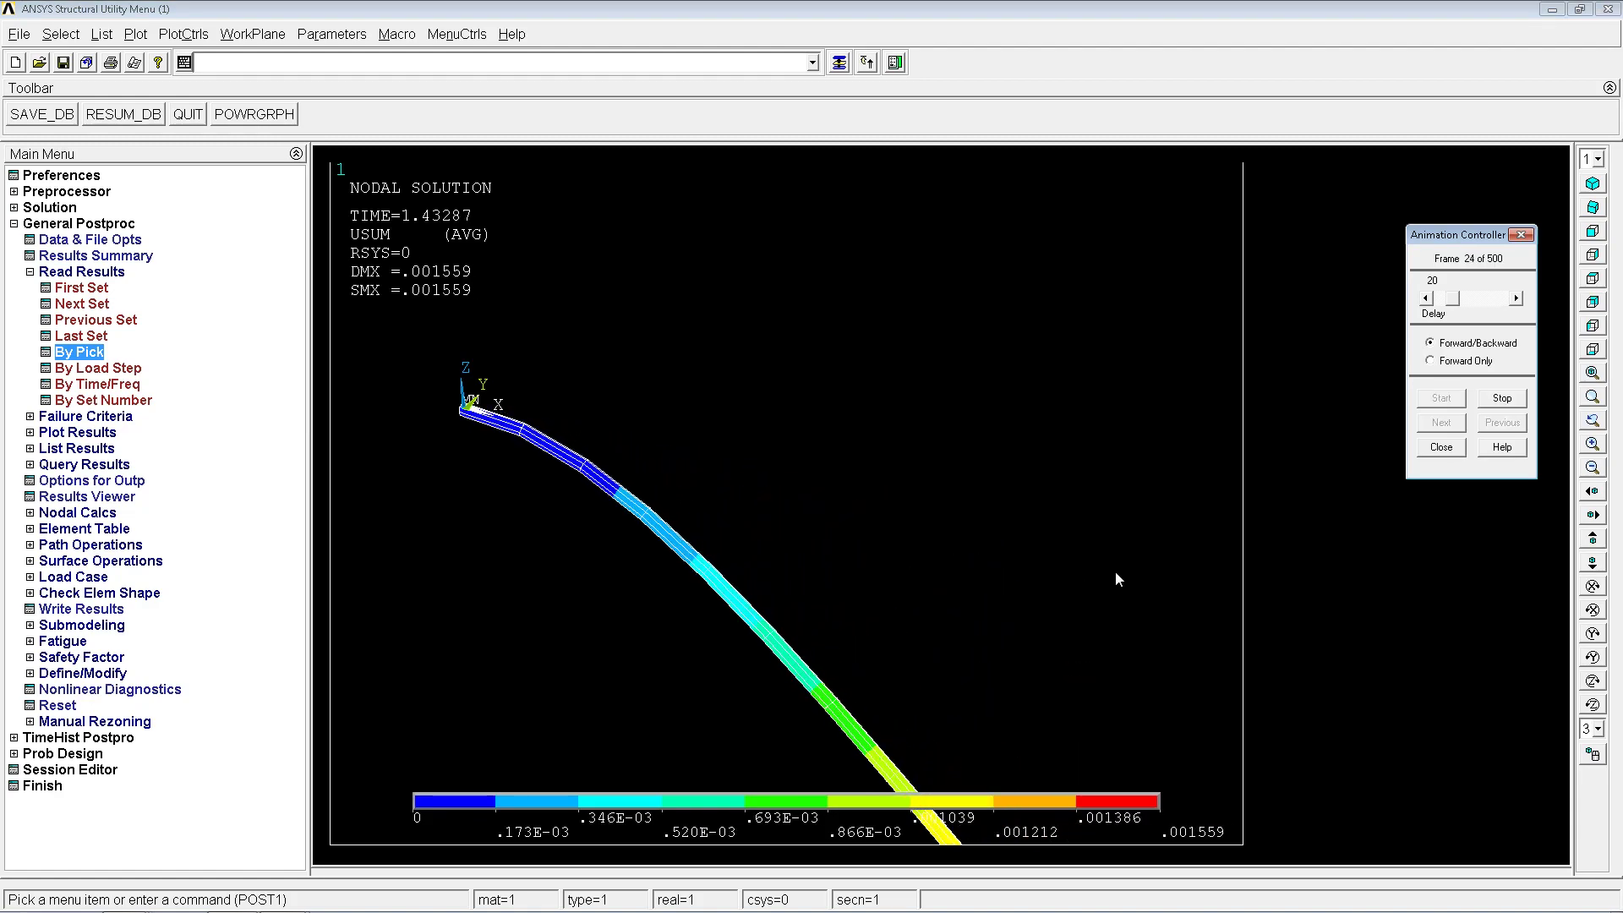
Lower the animation frame delay to 13, then close playback at TIME=4.66132
{"action": "left_click", "coordinate": [1427, 298]}
{"action": "left_click", "coordinate": [1427, 298]}
{"action": "left_click", "coordinate": [1427, 298]}
{"action": "left_click", "coordinate": [1427, 298]}
{"action": "left_click", "coordinate": [1427, 299]}
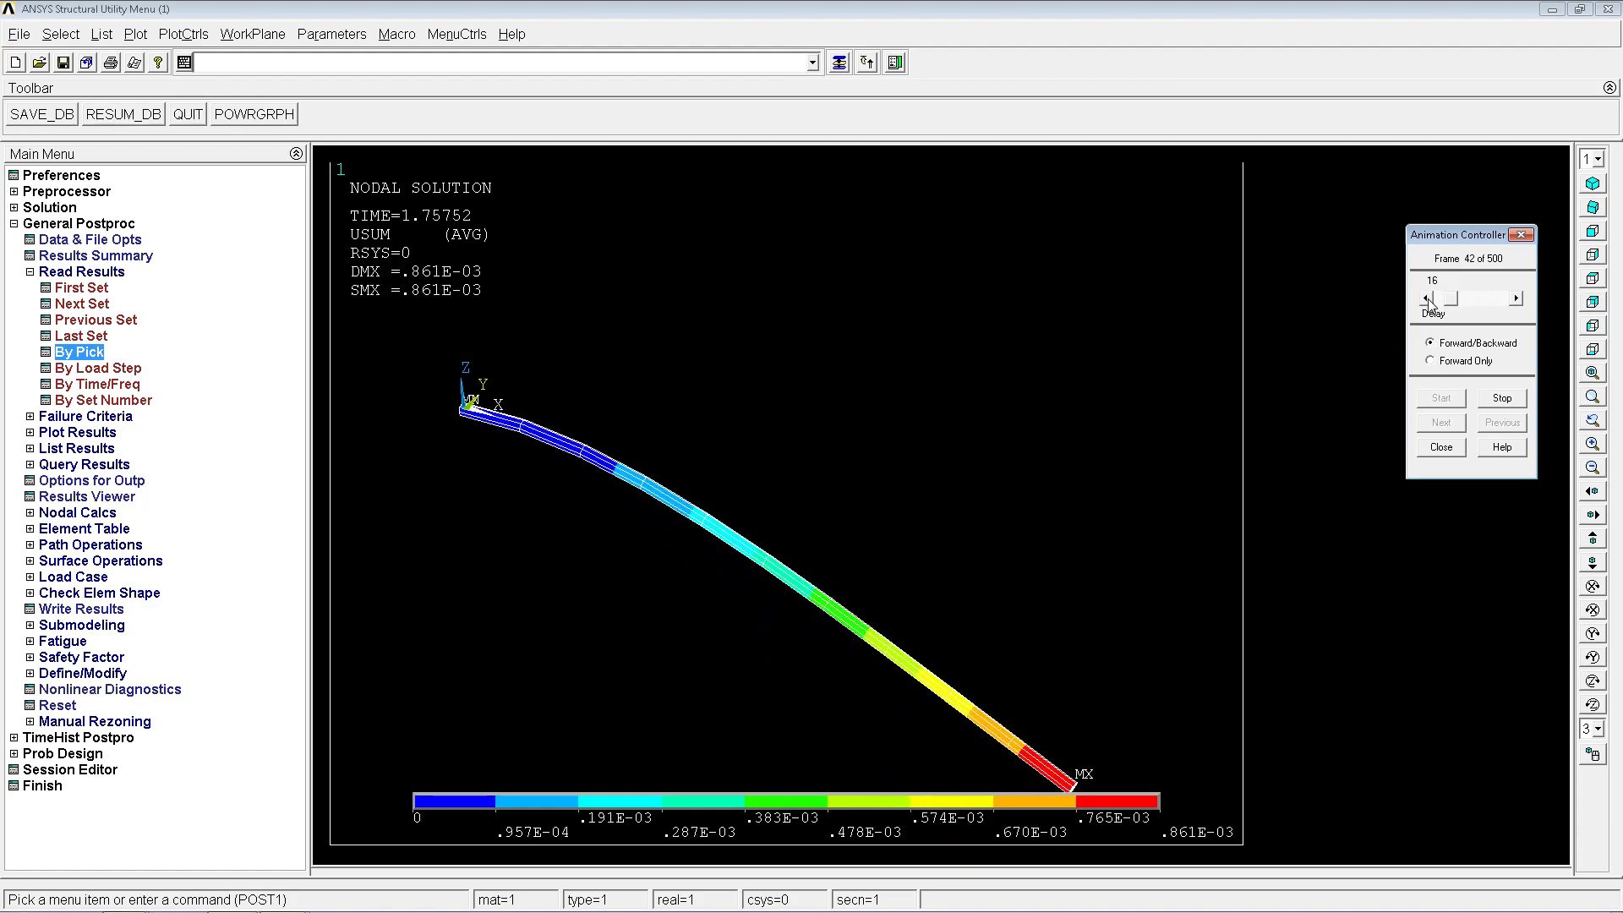
{"action": "left_click", "coordinate": [1427, 298]}
{"action": "left_click", "coordinate": [1427, 298]}
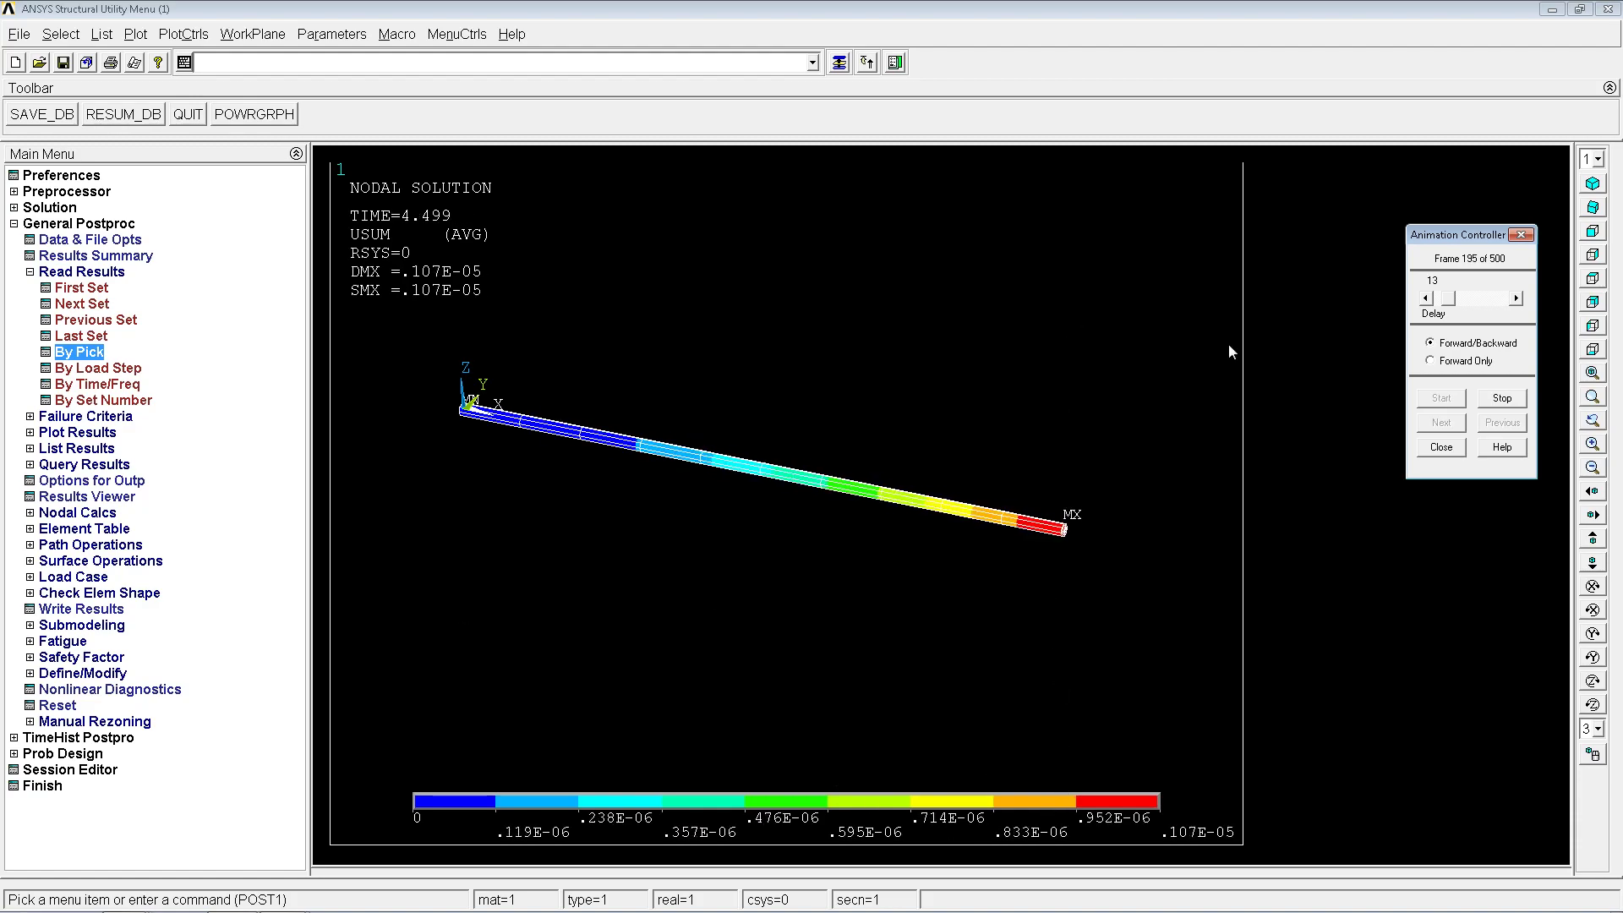
{"action": "left_click", "coordinate": [1439, 446]}
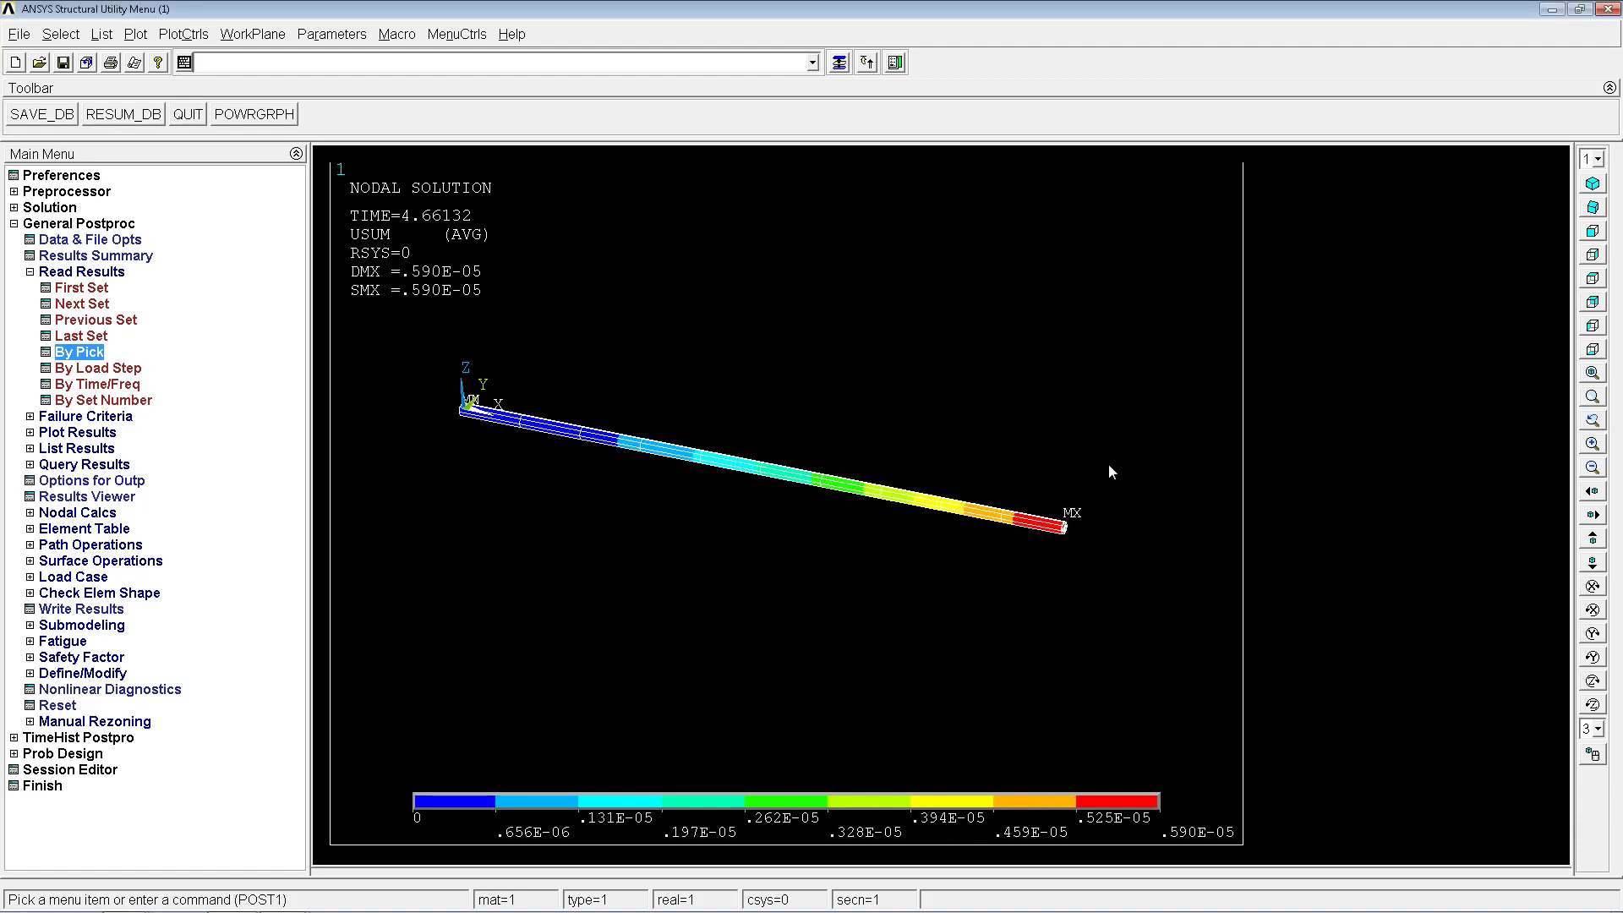